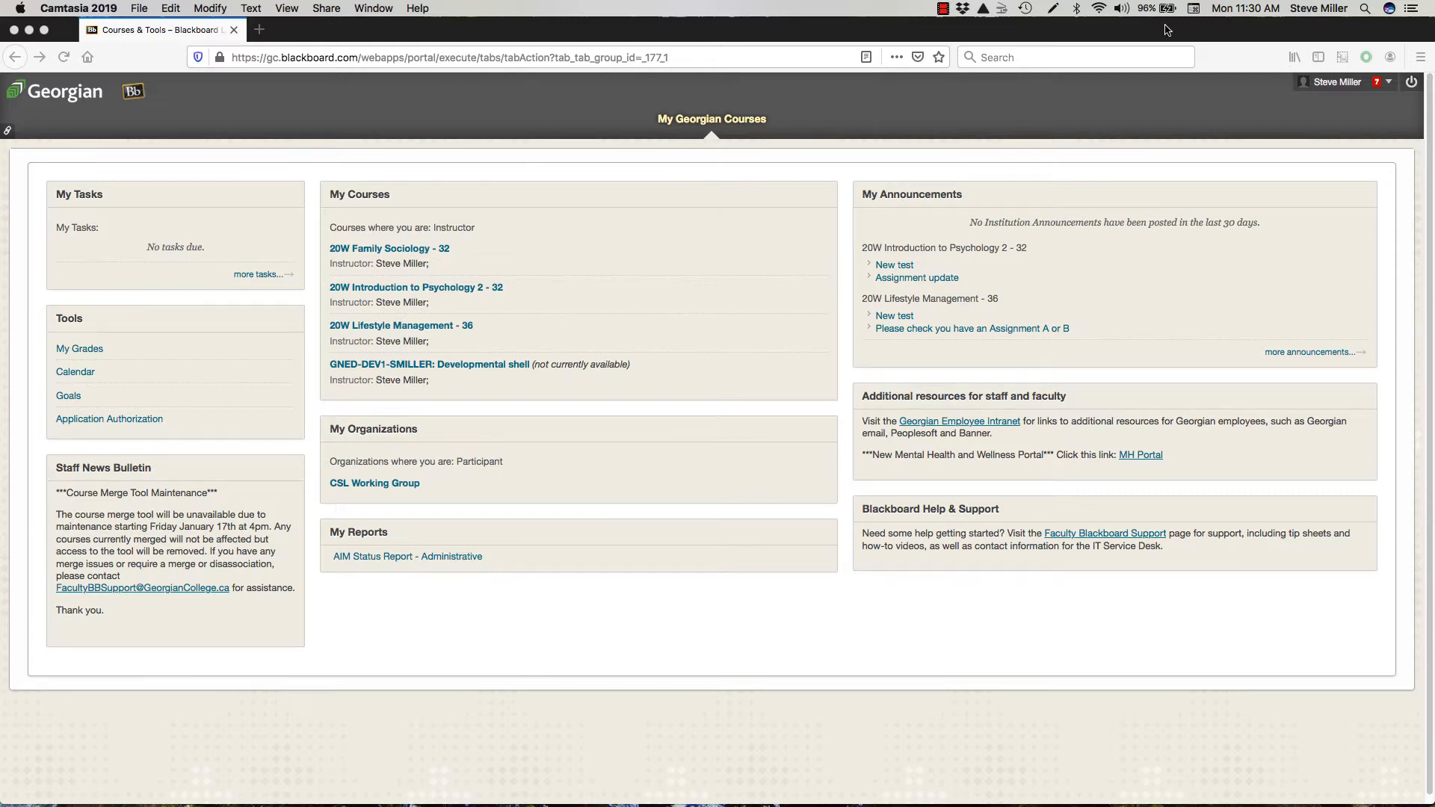
Step: Open the 20W Lifestyle Management - 36 course
click(398, 327)
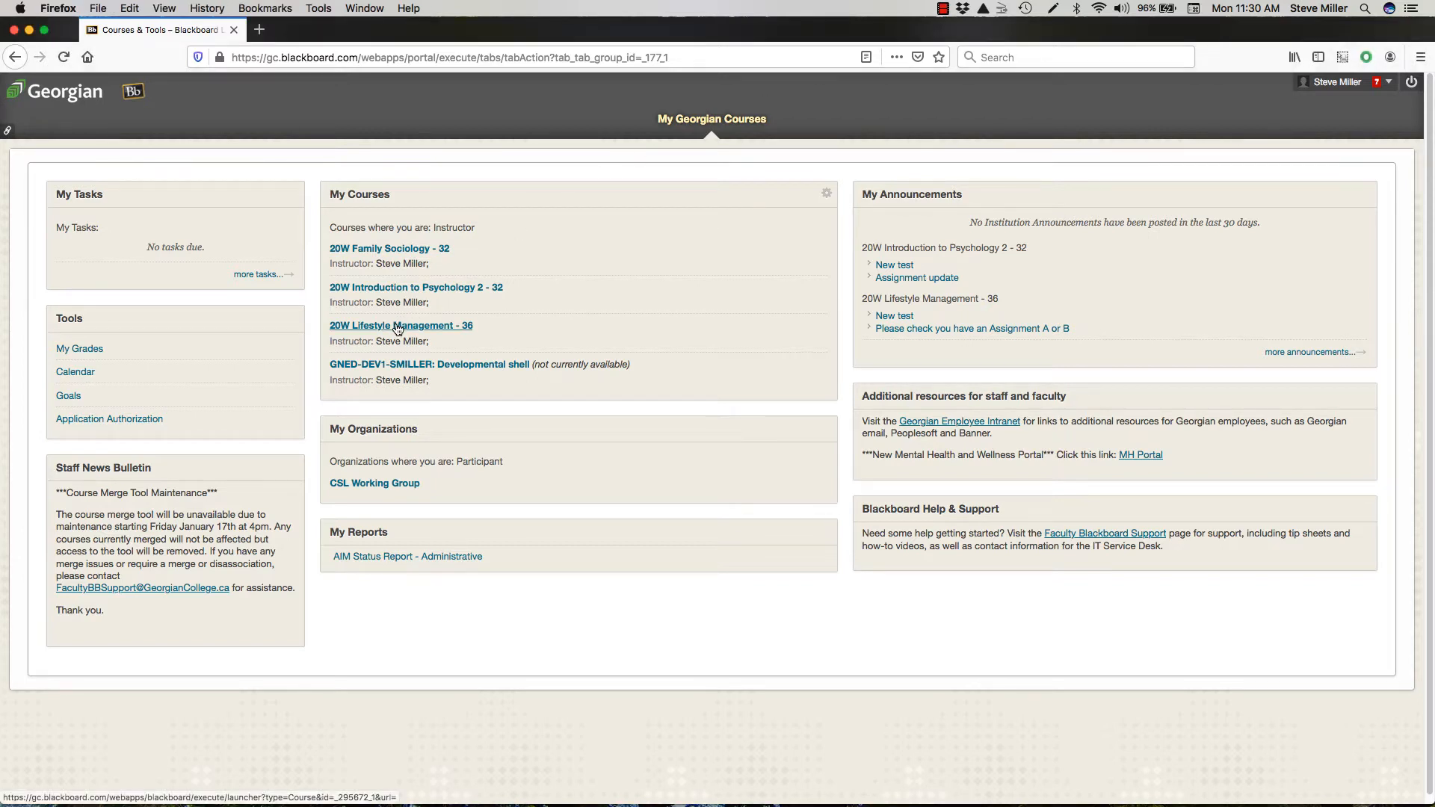
click(398, 327)
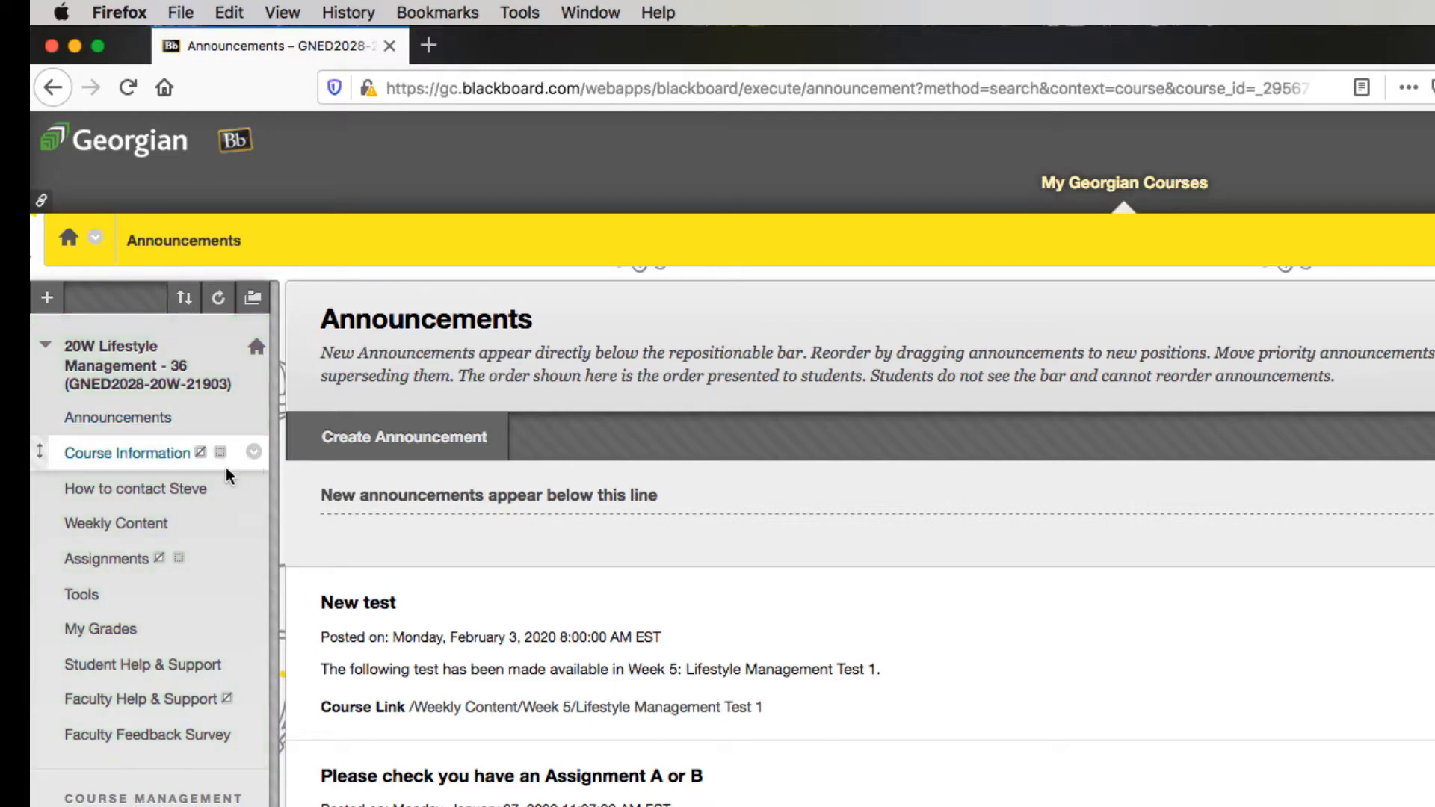
Step: Show the Course Information link in the course menu and hide it again
mouse_move(200, 460)
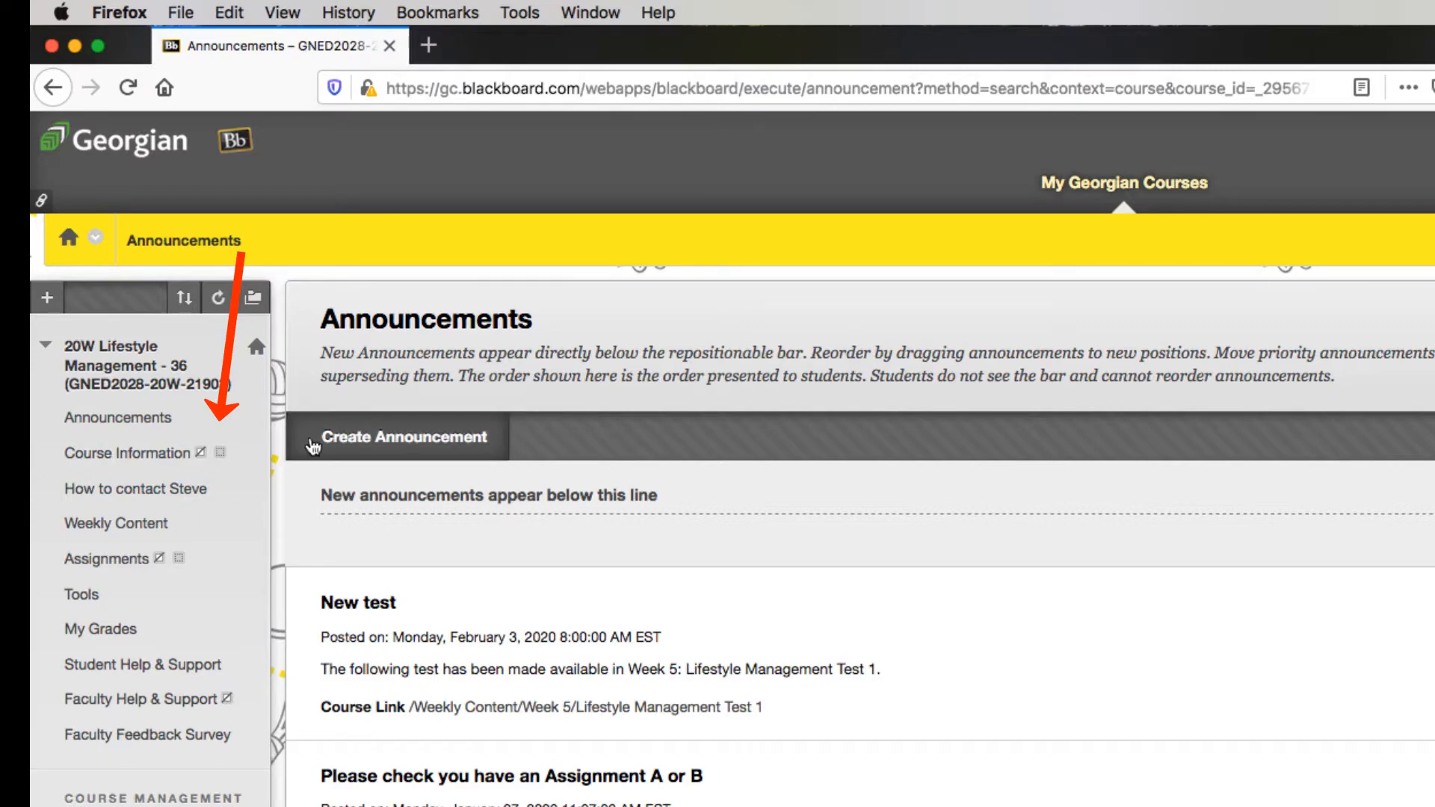
mouse_move(254, 456)
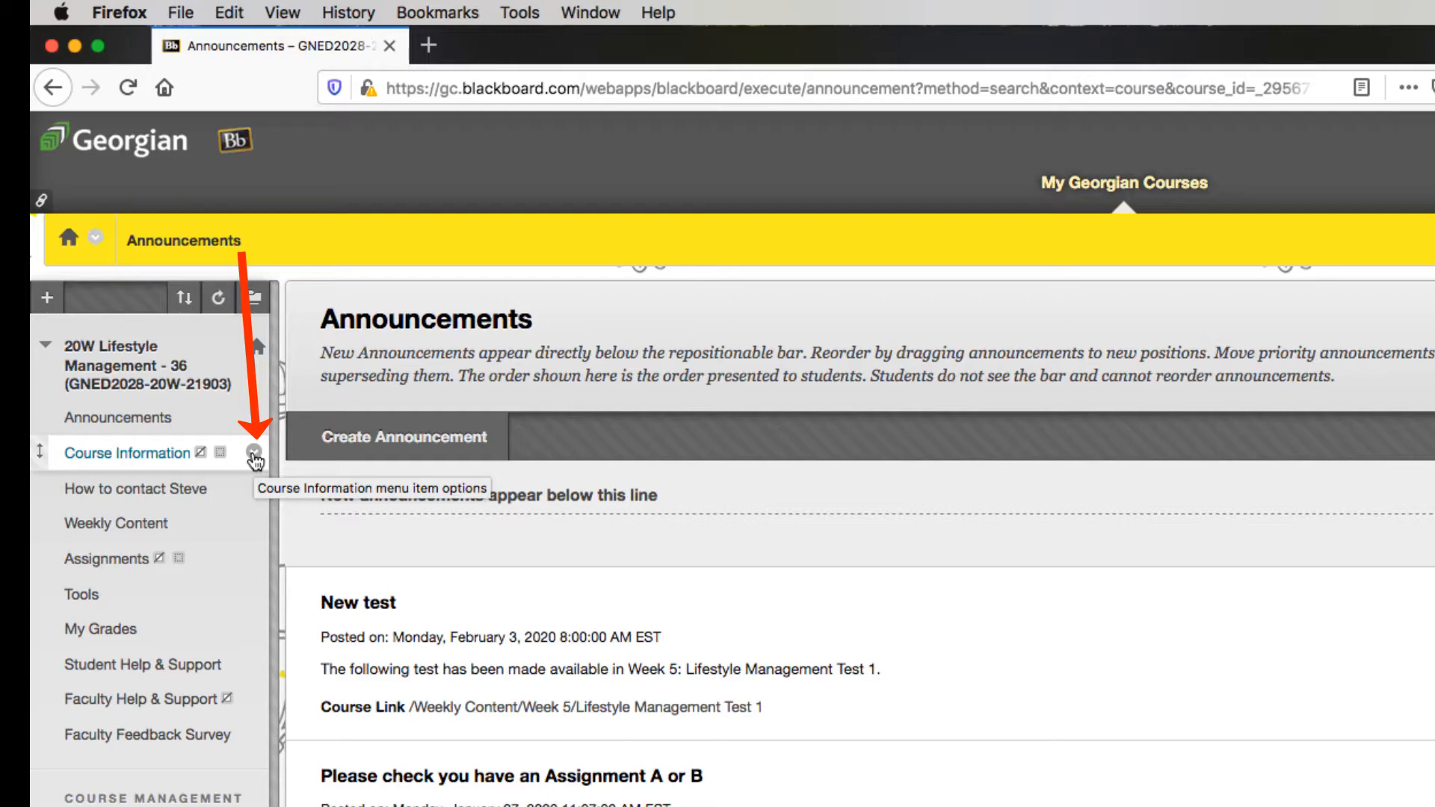
click(254, 454)
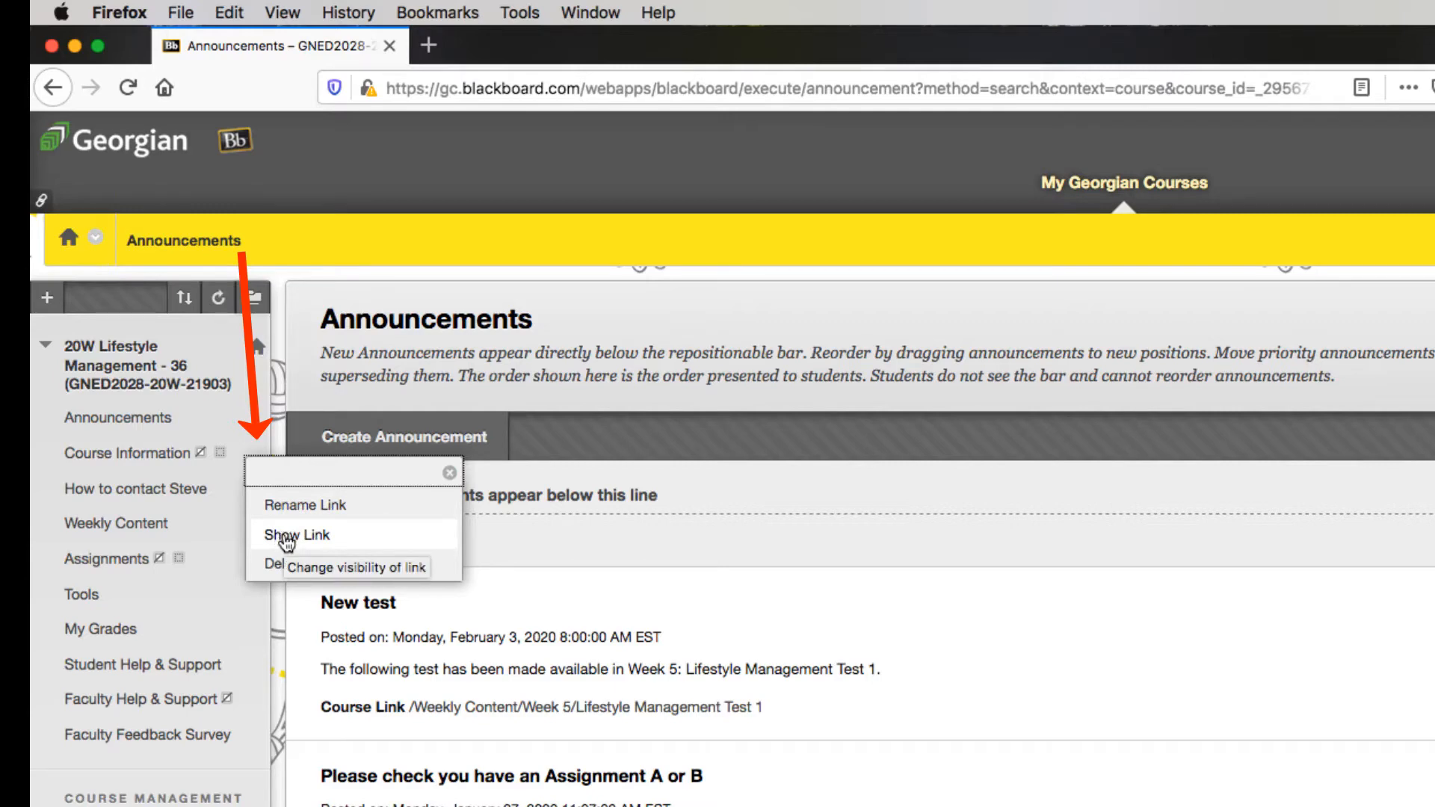
click(286, 537)
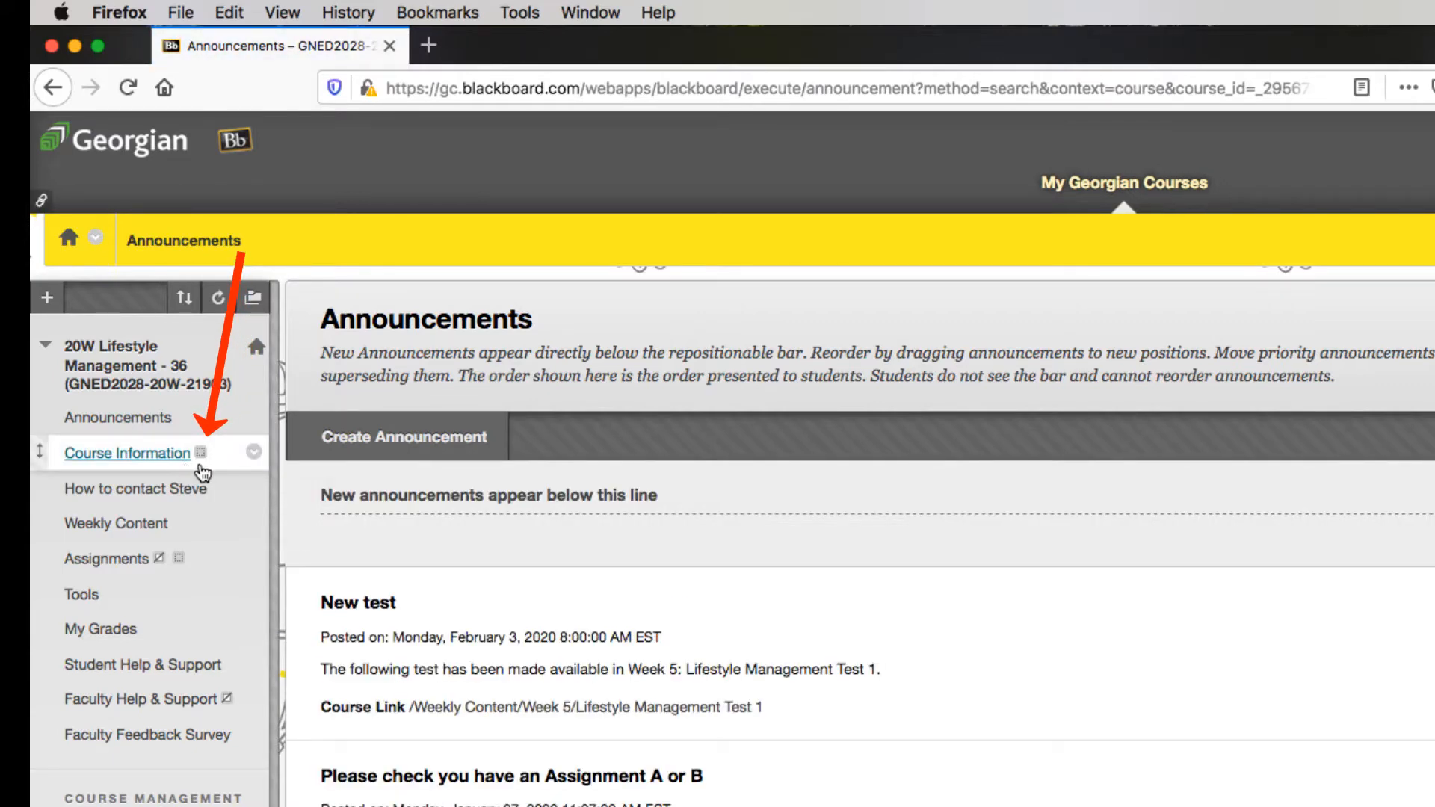
click(254, 456)
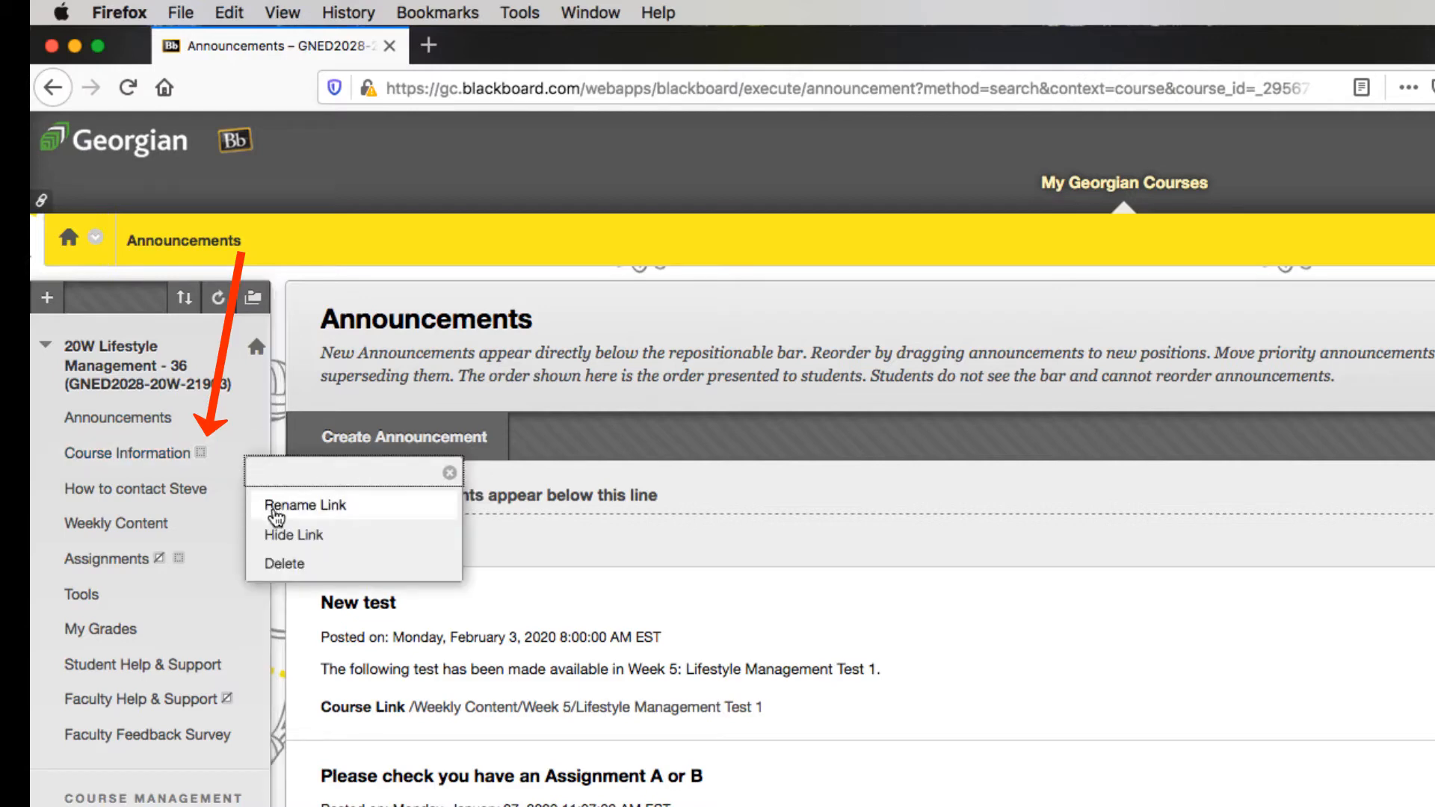
click(291, 536)
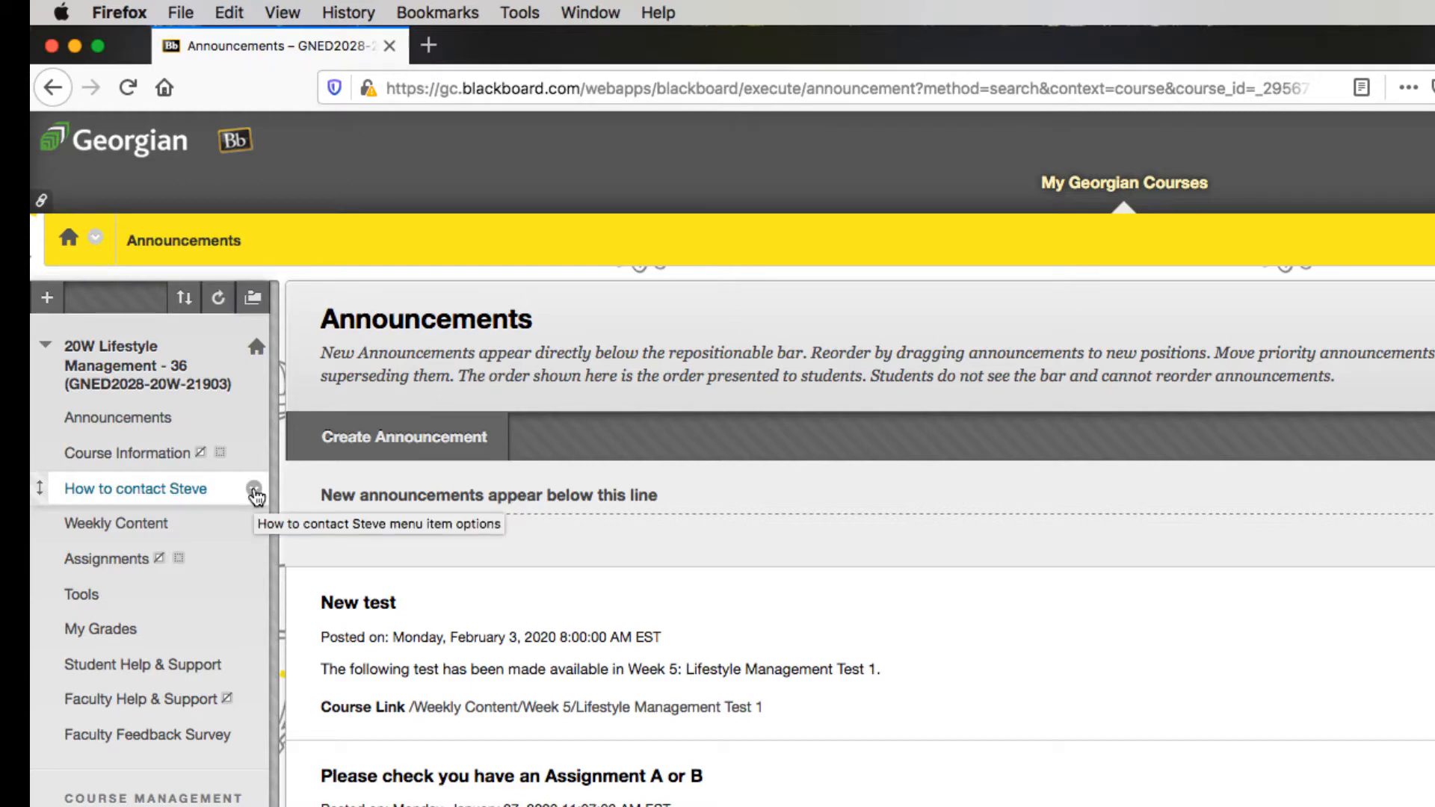
Step: Open the instructor contact link's name for editing in the course menu and accept the existing name
click(254, 493)
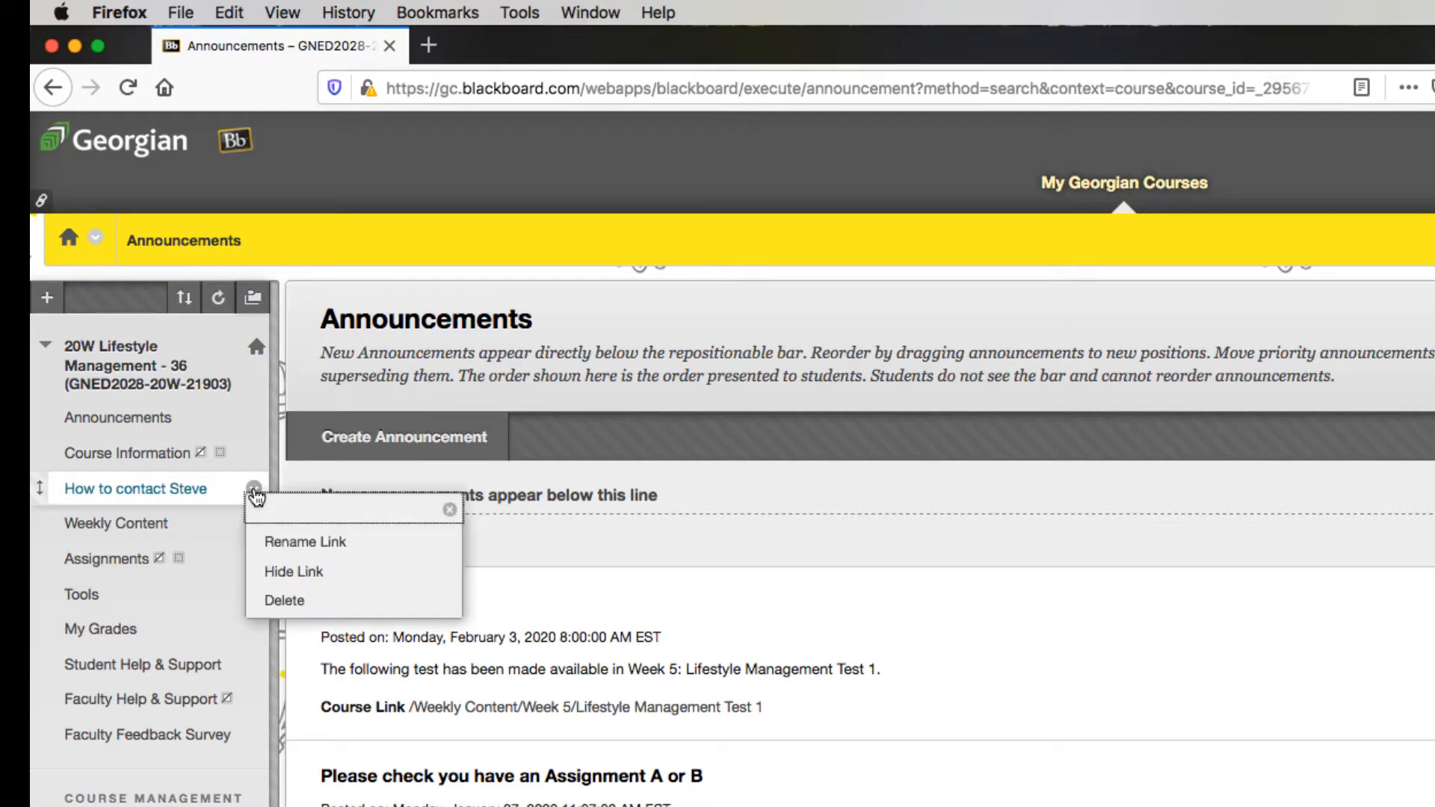
click(303, 544)
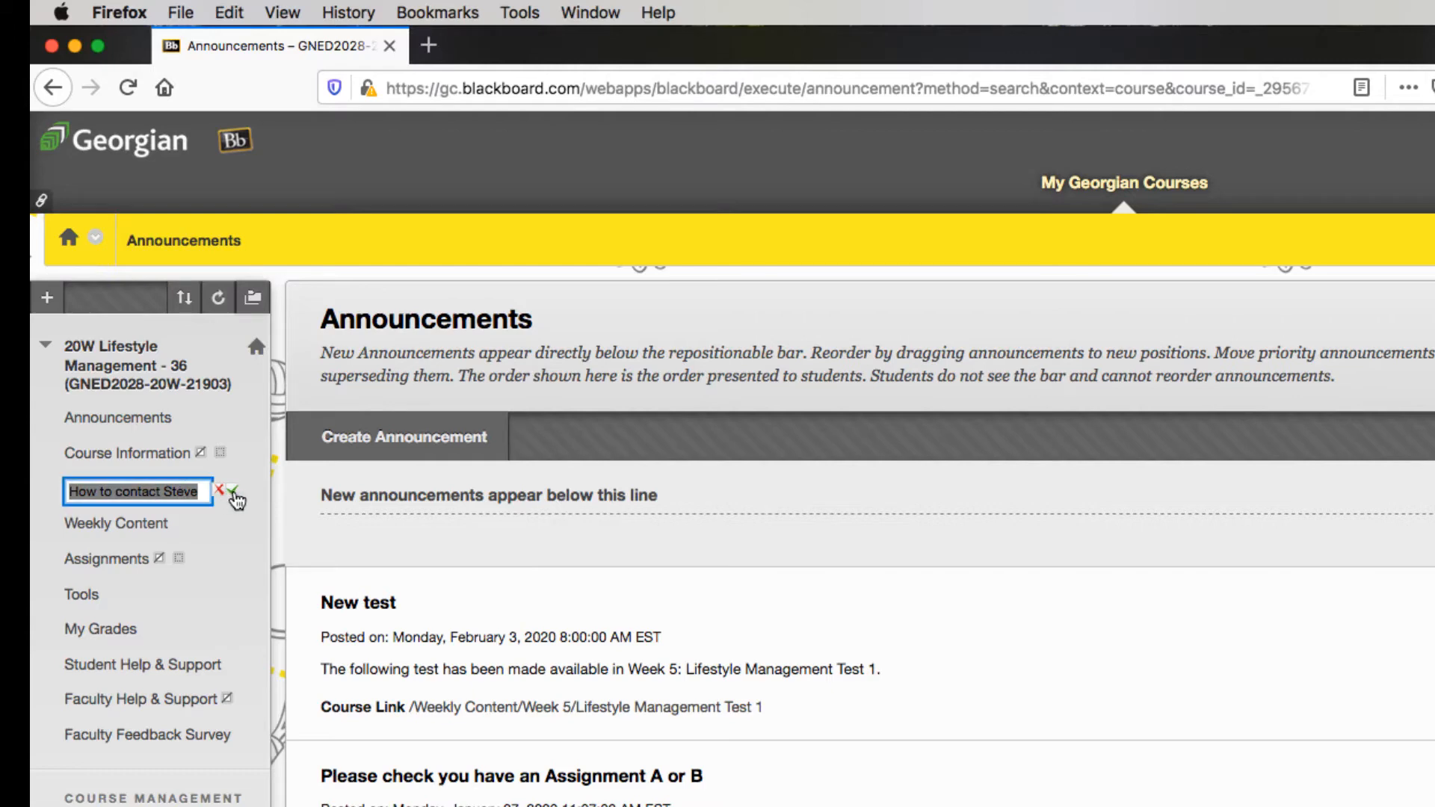
click(232, 491)
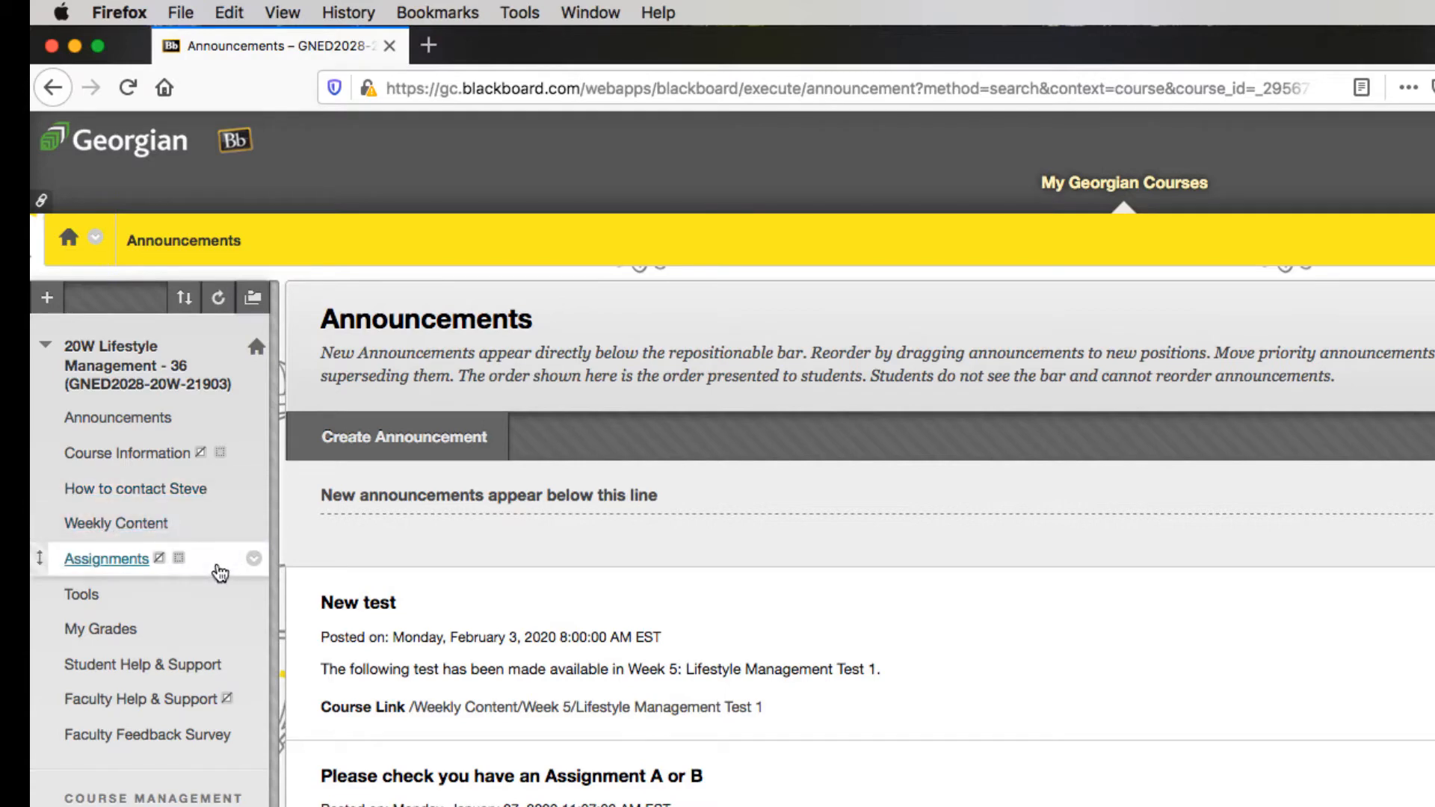
Step: Examine the tipsheets and instructional video tutorials on the Faculty Help & Support page and close that page
mouse_move(159, 566)
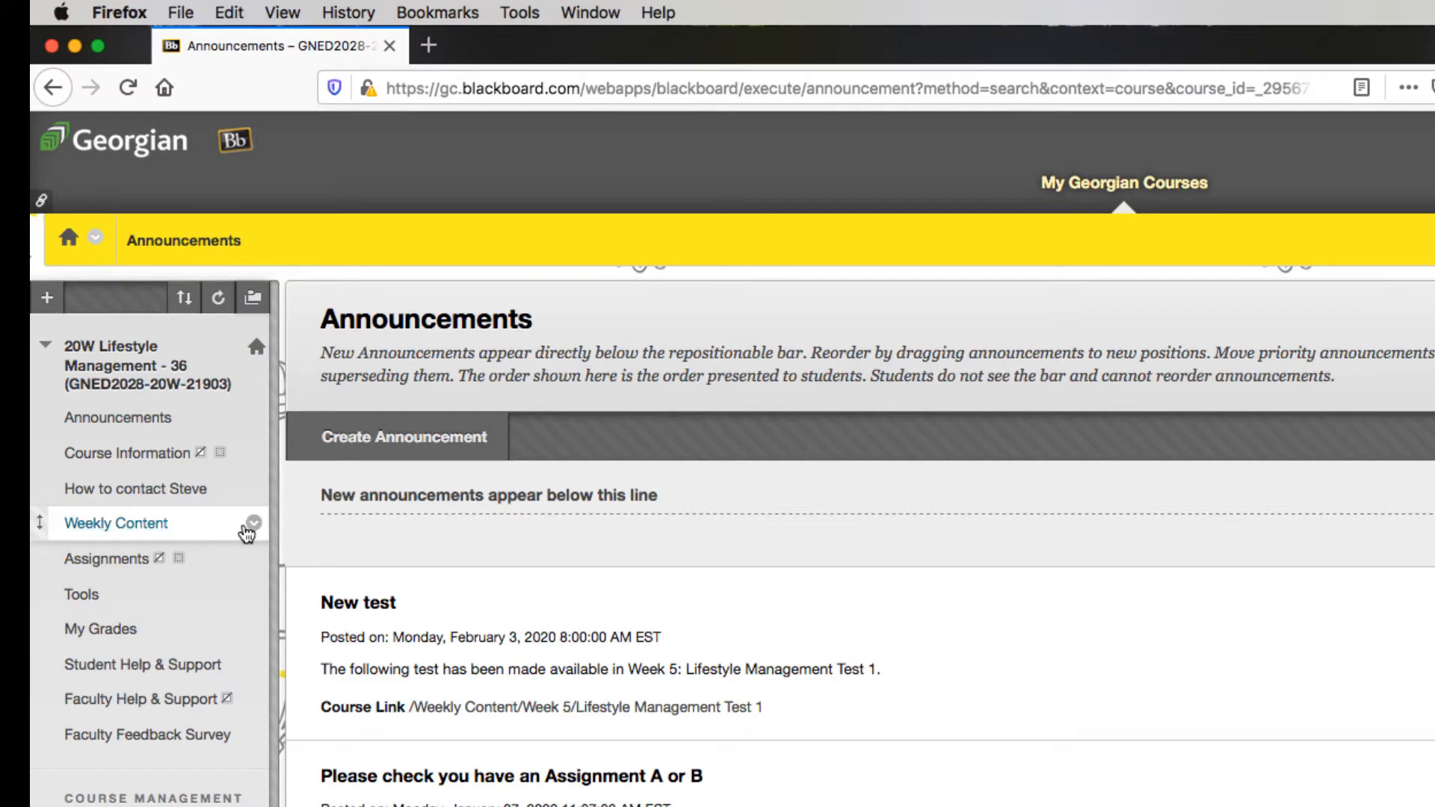
click(193, 700)
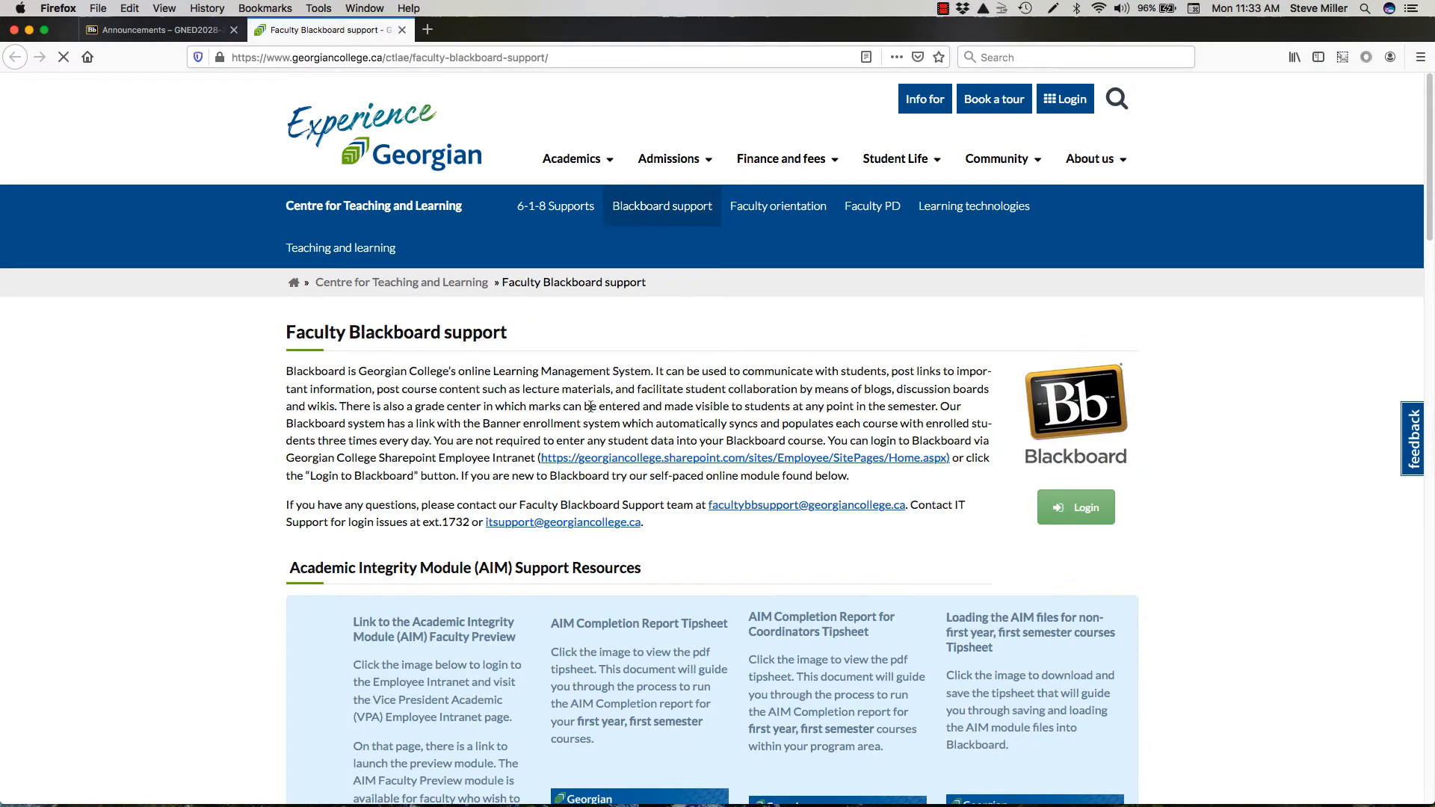
scroll(591, 408, down, 5)
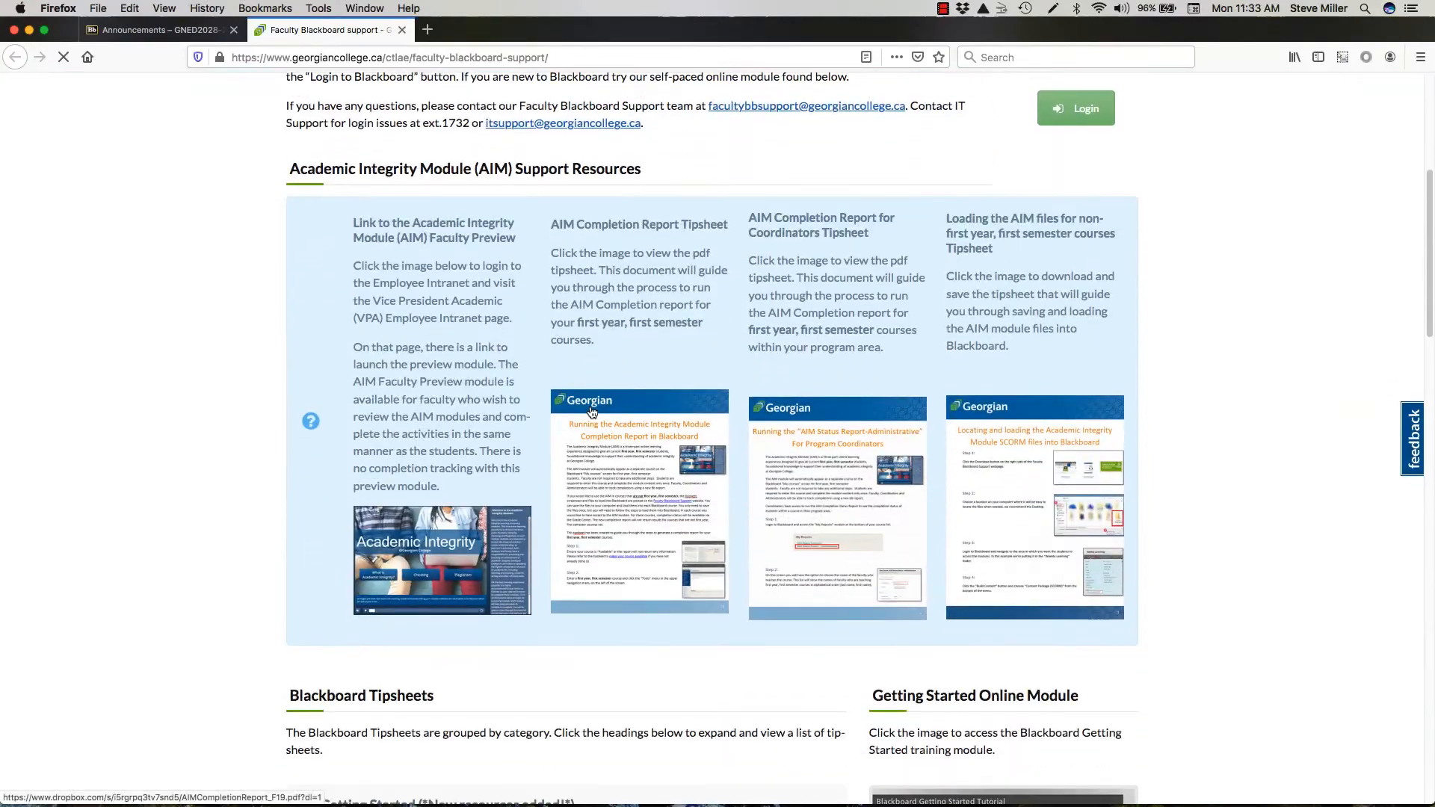
scroll(590, 407, down, 2)
scroll(591, 411, down, 4)
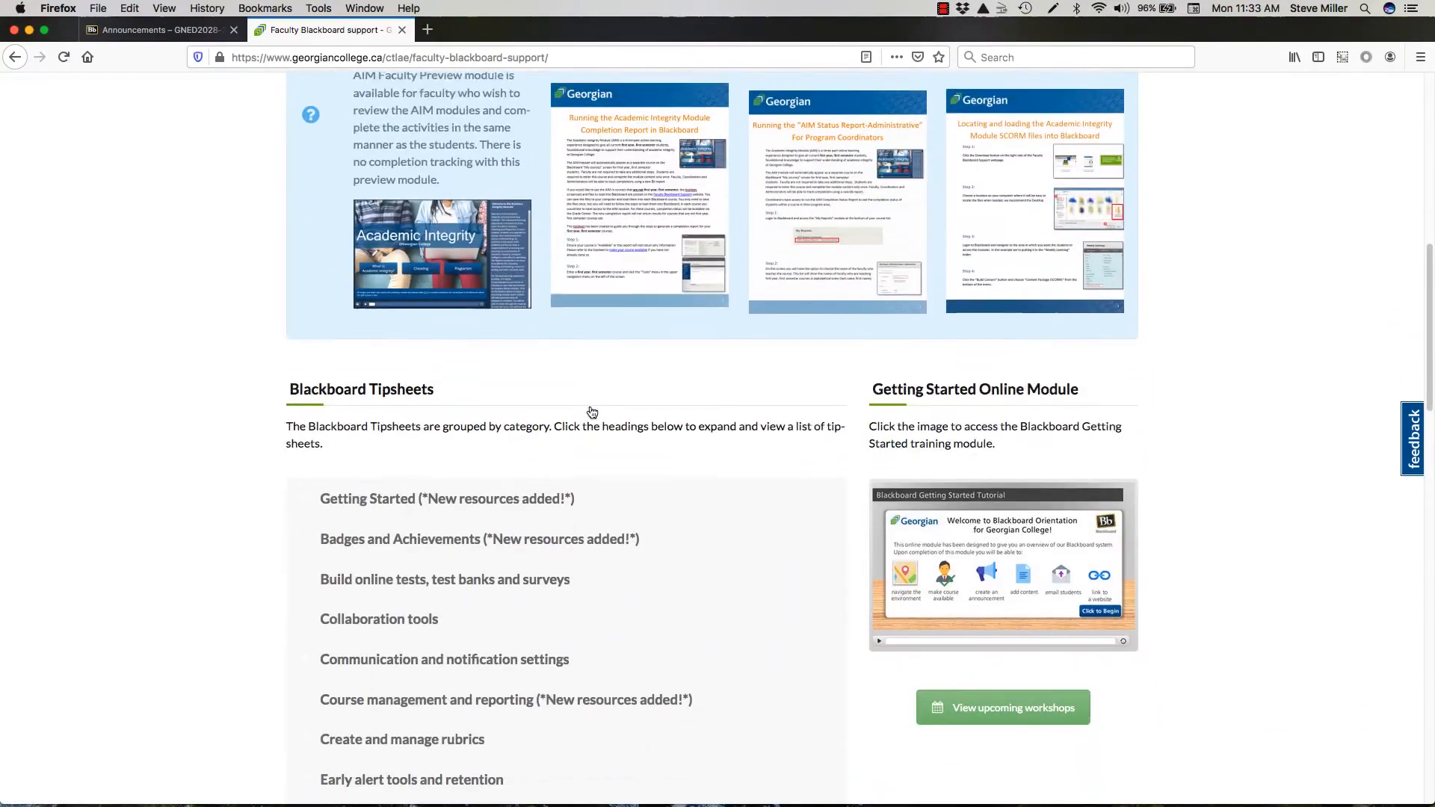
scroll(243, 578, down, 3)
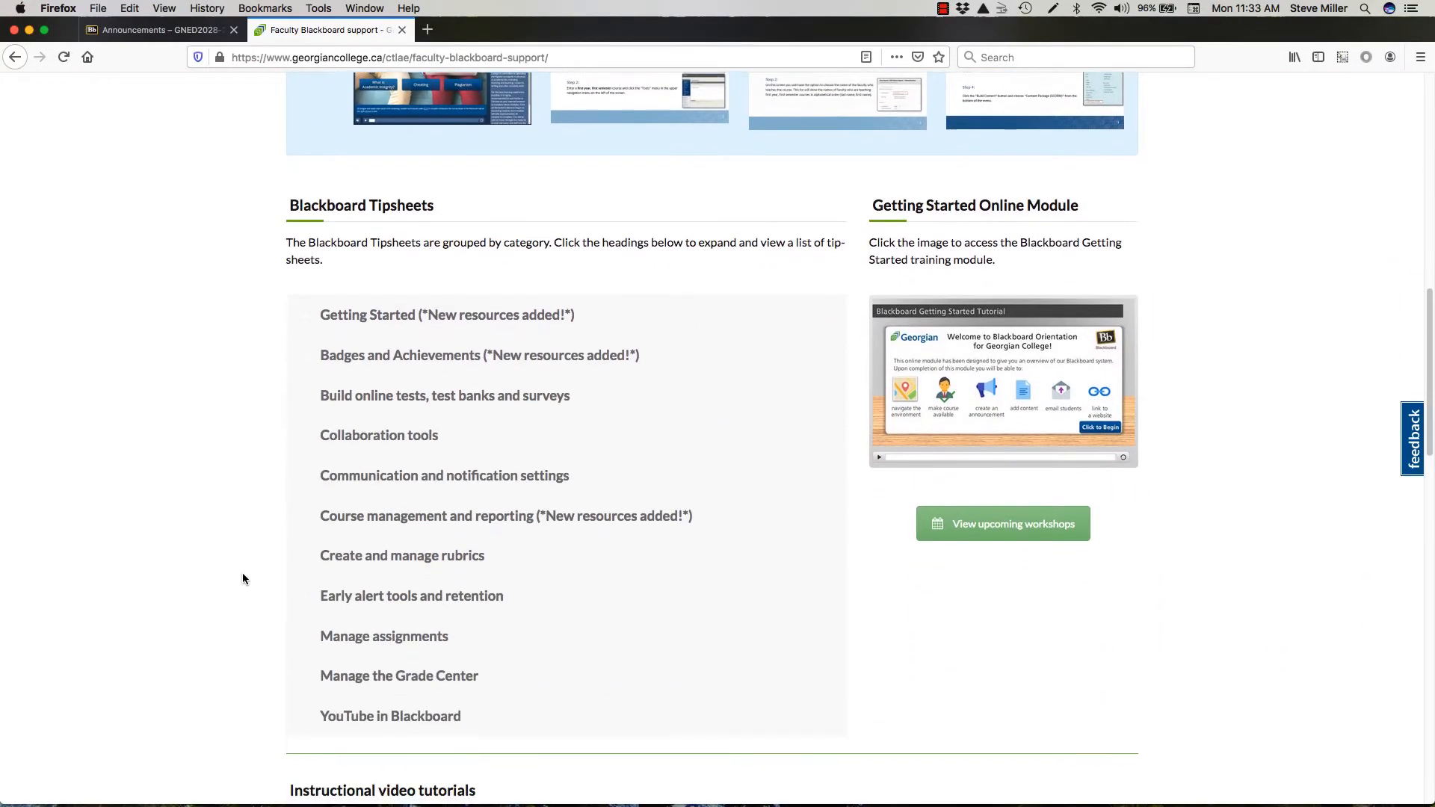
scroll(243, 575, down, 6)
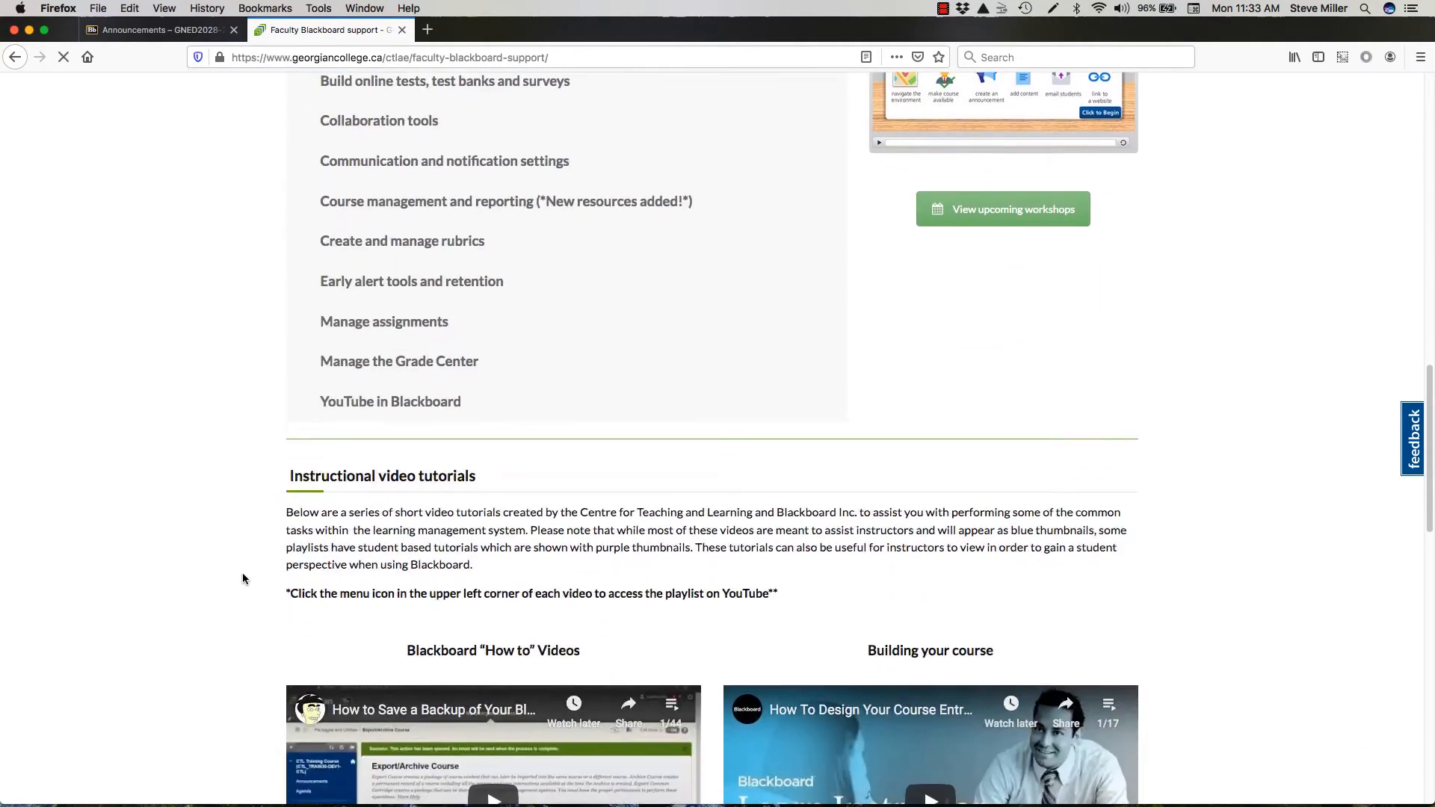
scroll(243, 577, down, 6)
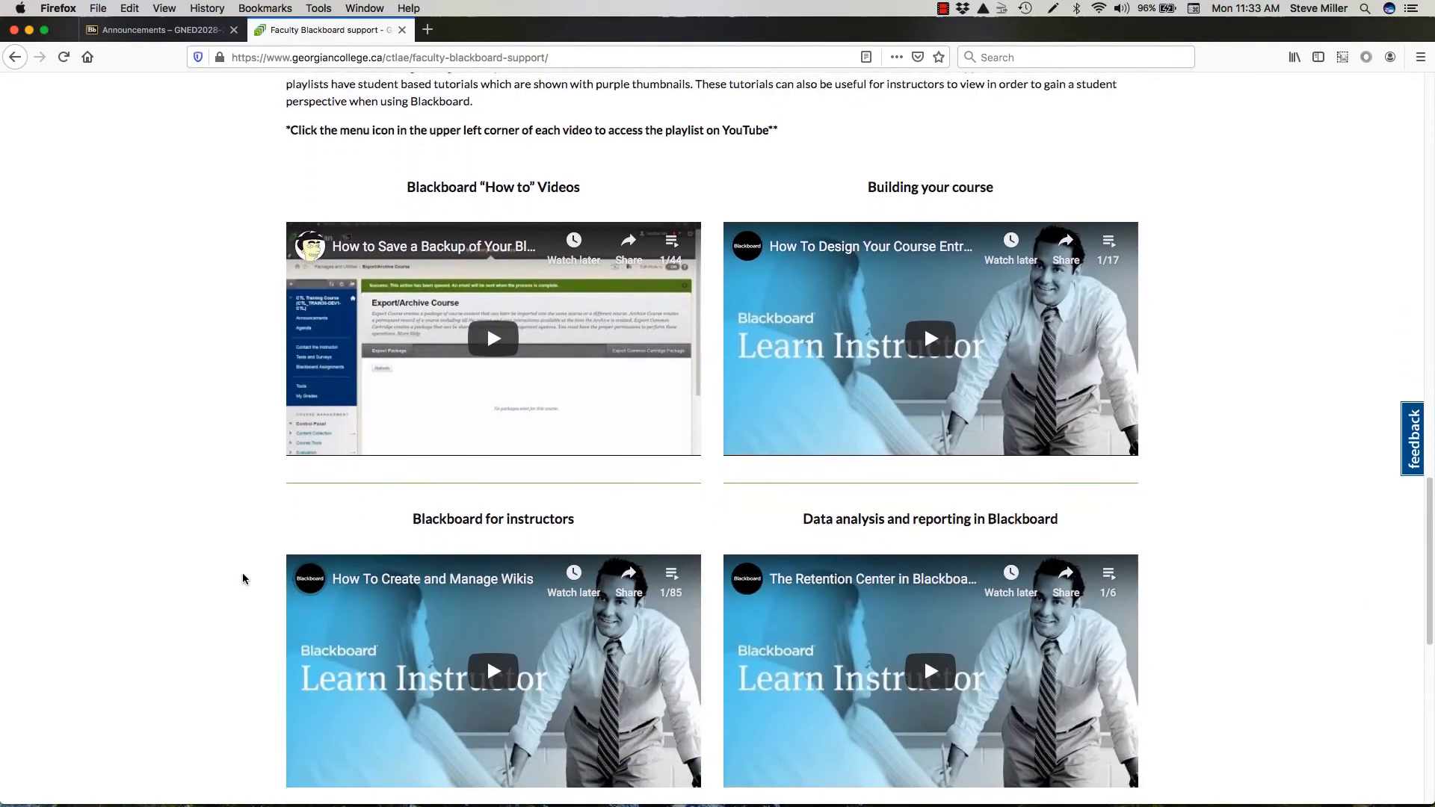
scroll(242, 573, down, 3)
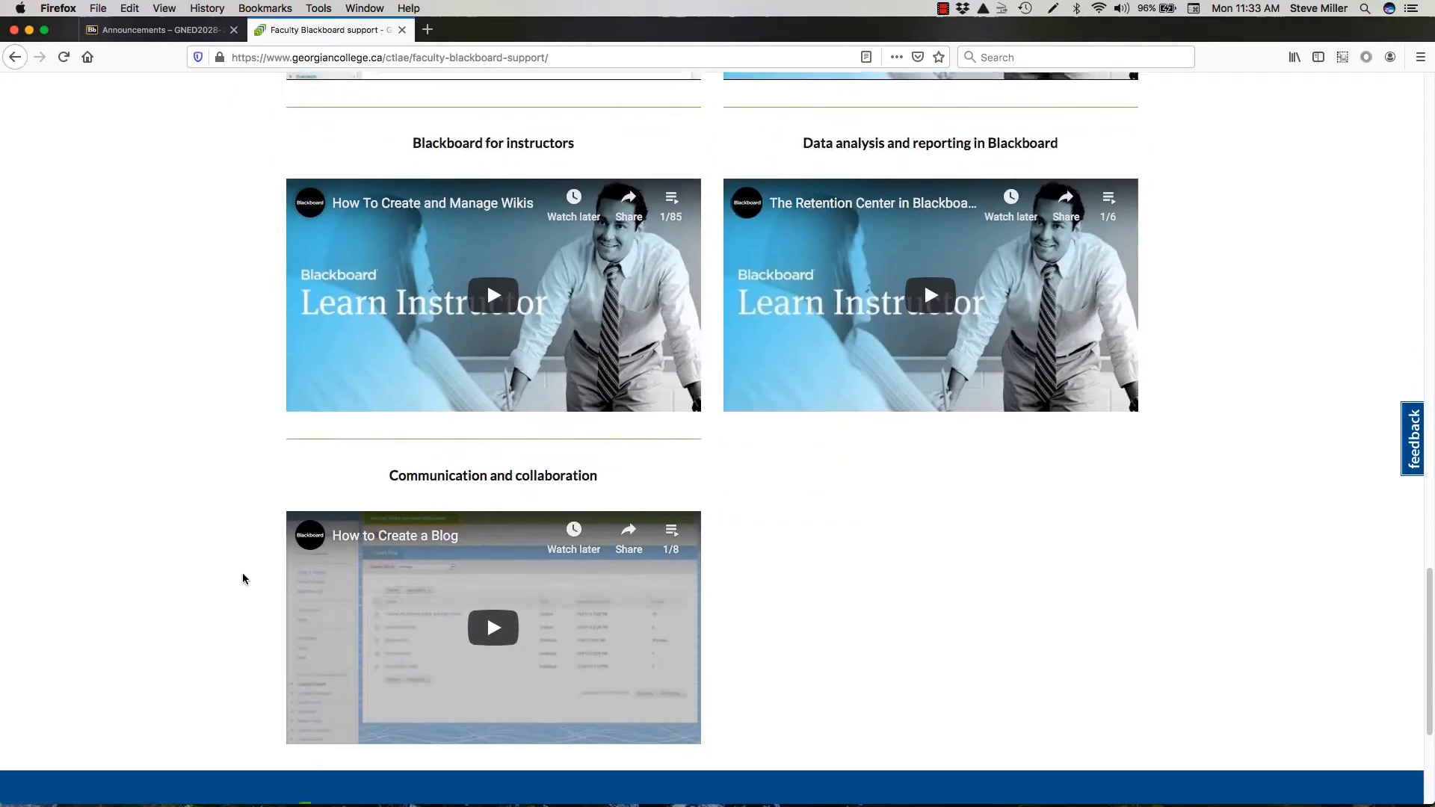
scroll(242, 572, up, 15)
scroll(242, 573, up, 7)
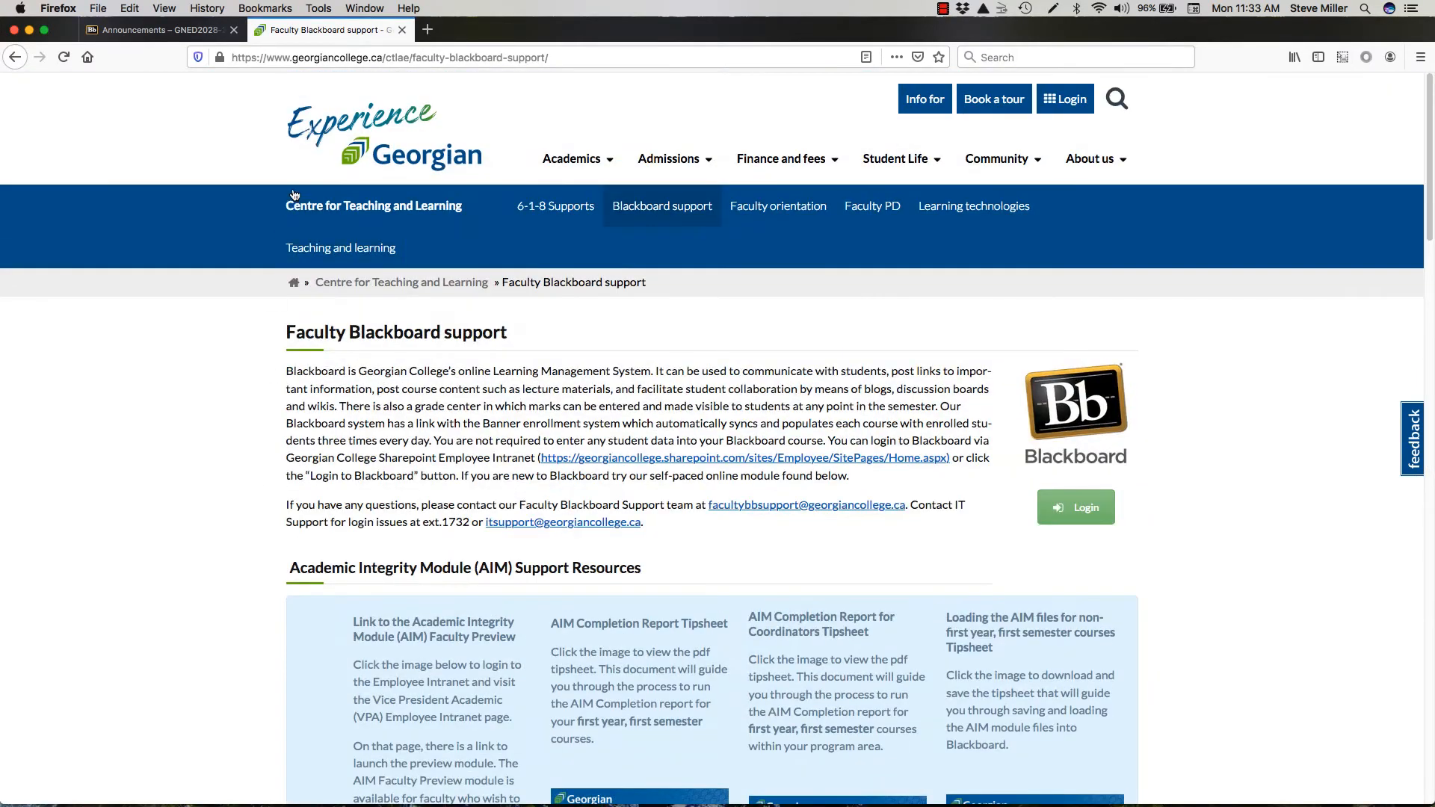
click(403, 31)
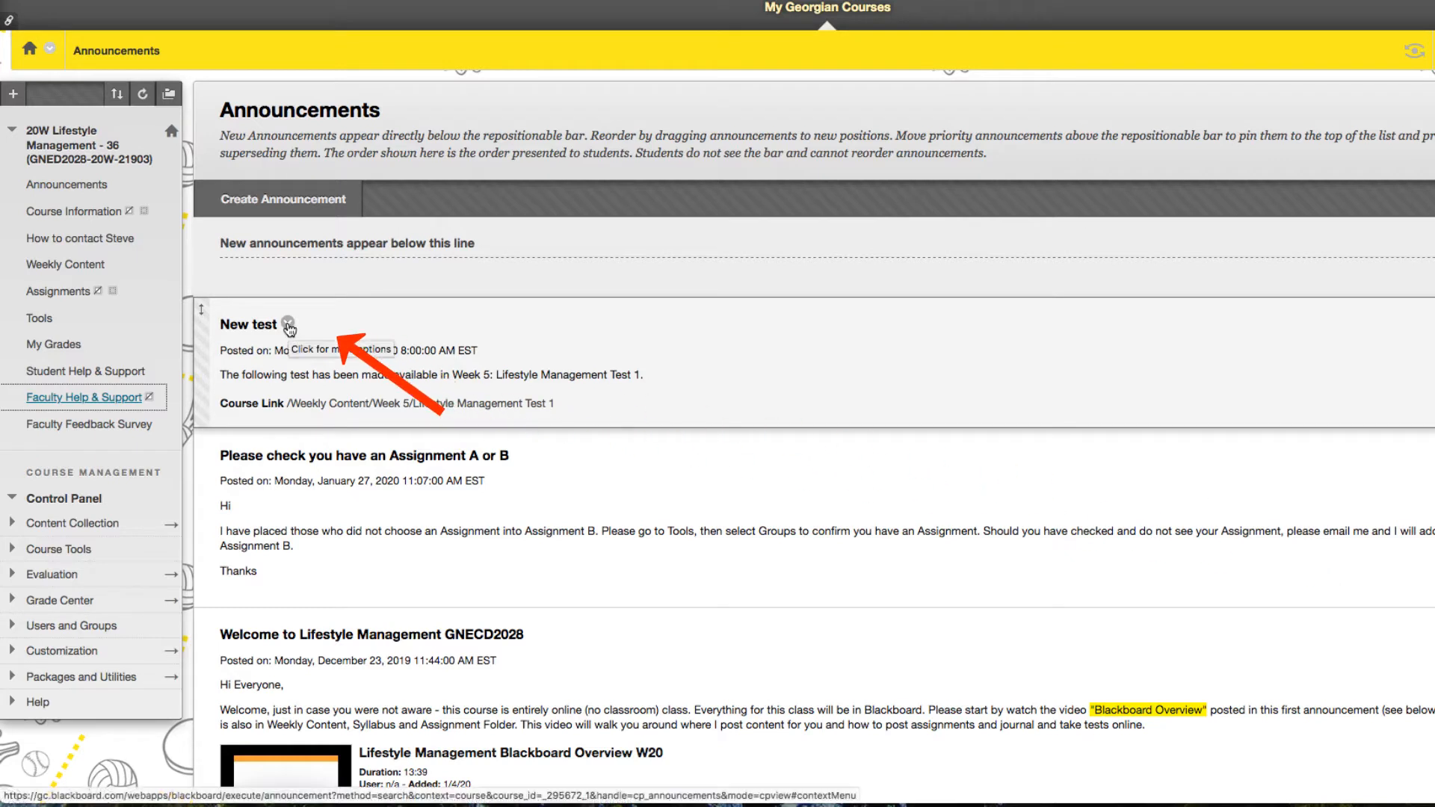
Step: Check the available options for the New test announcement and the unavailable Assignment A or B? announcement
click(289, 327)
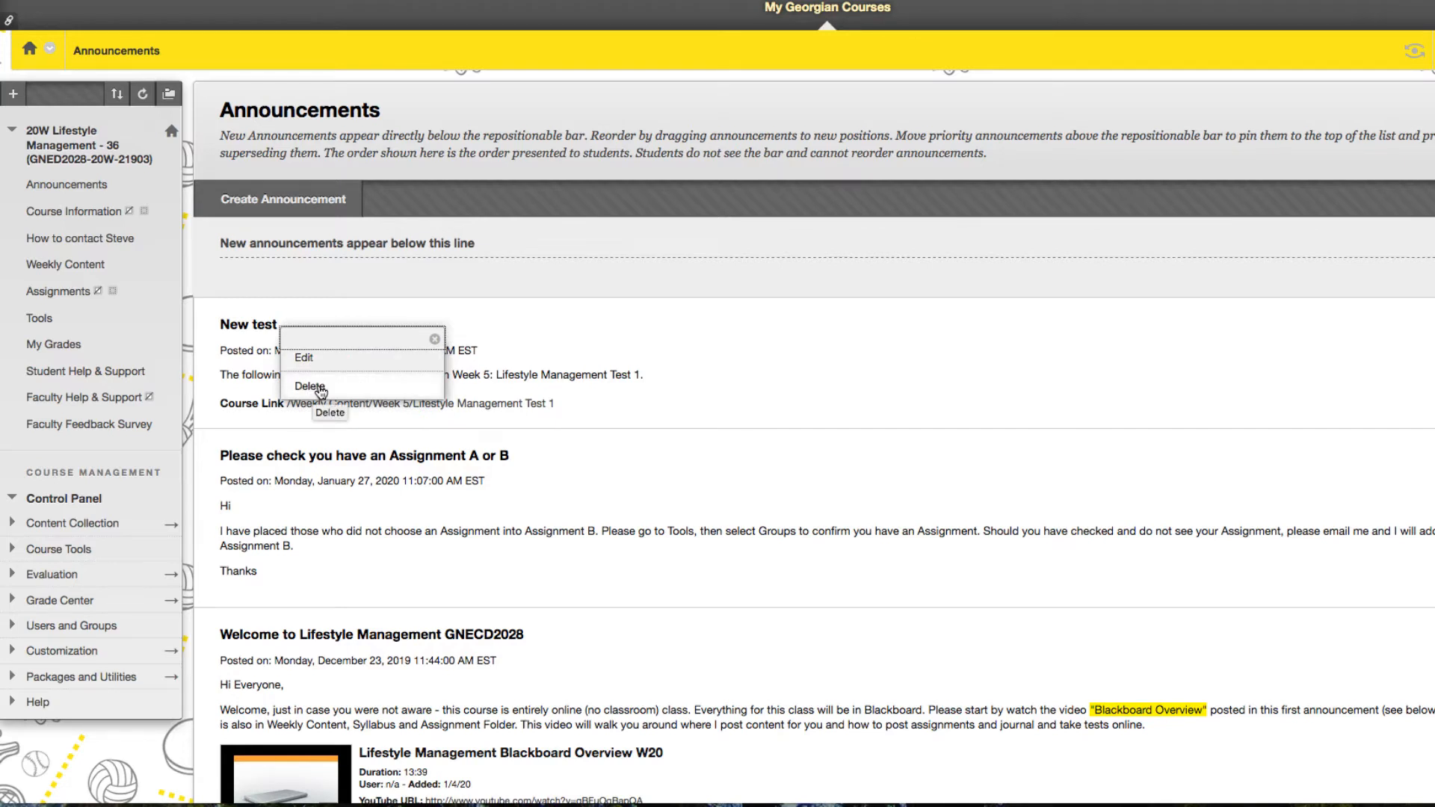
click(666, 234)
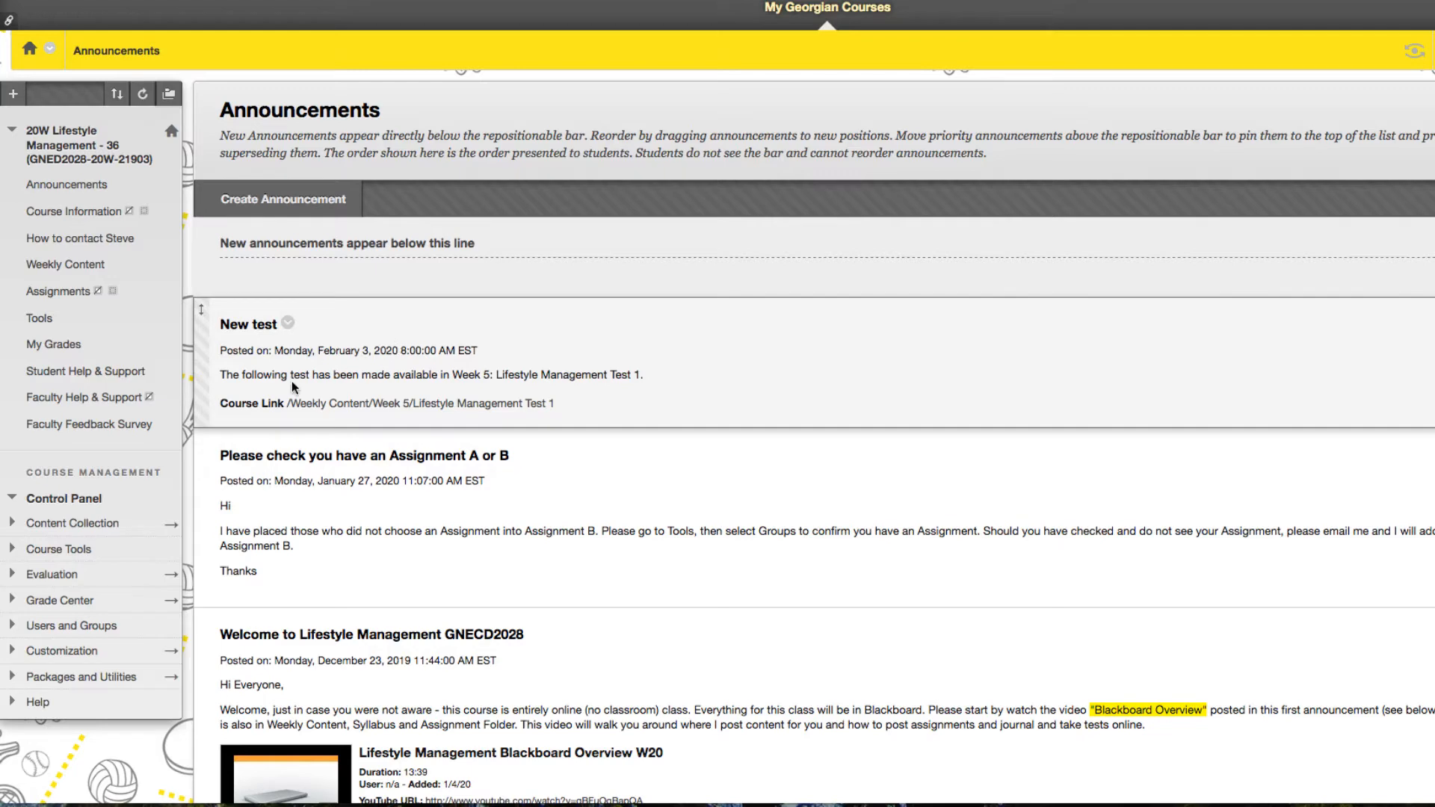
scroll(592, 501, down, 1)
scroll(592, 501, down, 5)
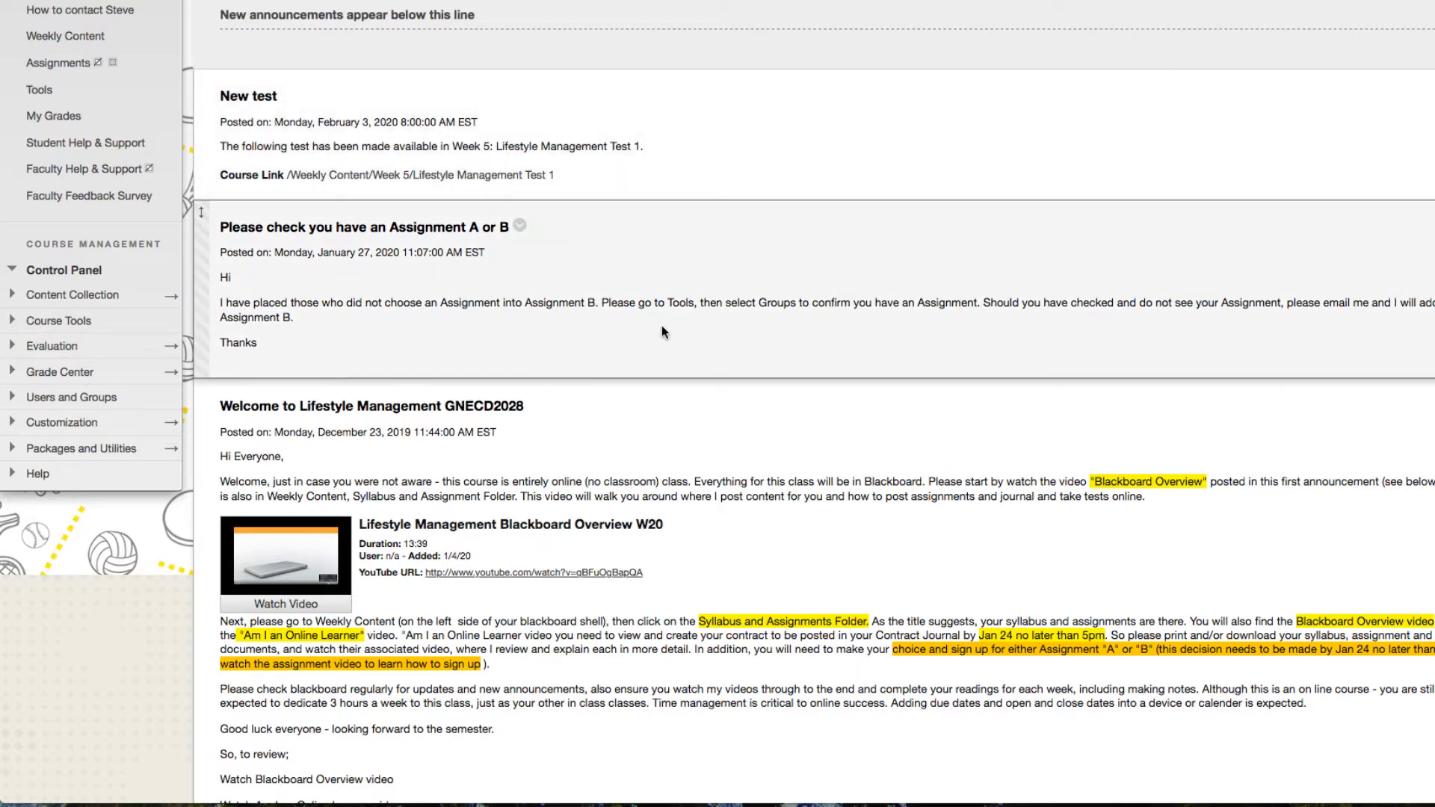
scroll(663, 328, down, 5)
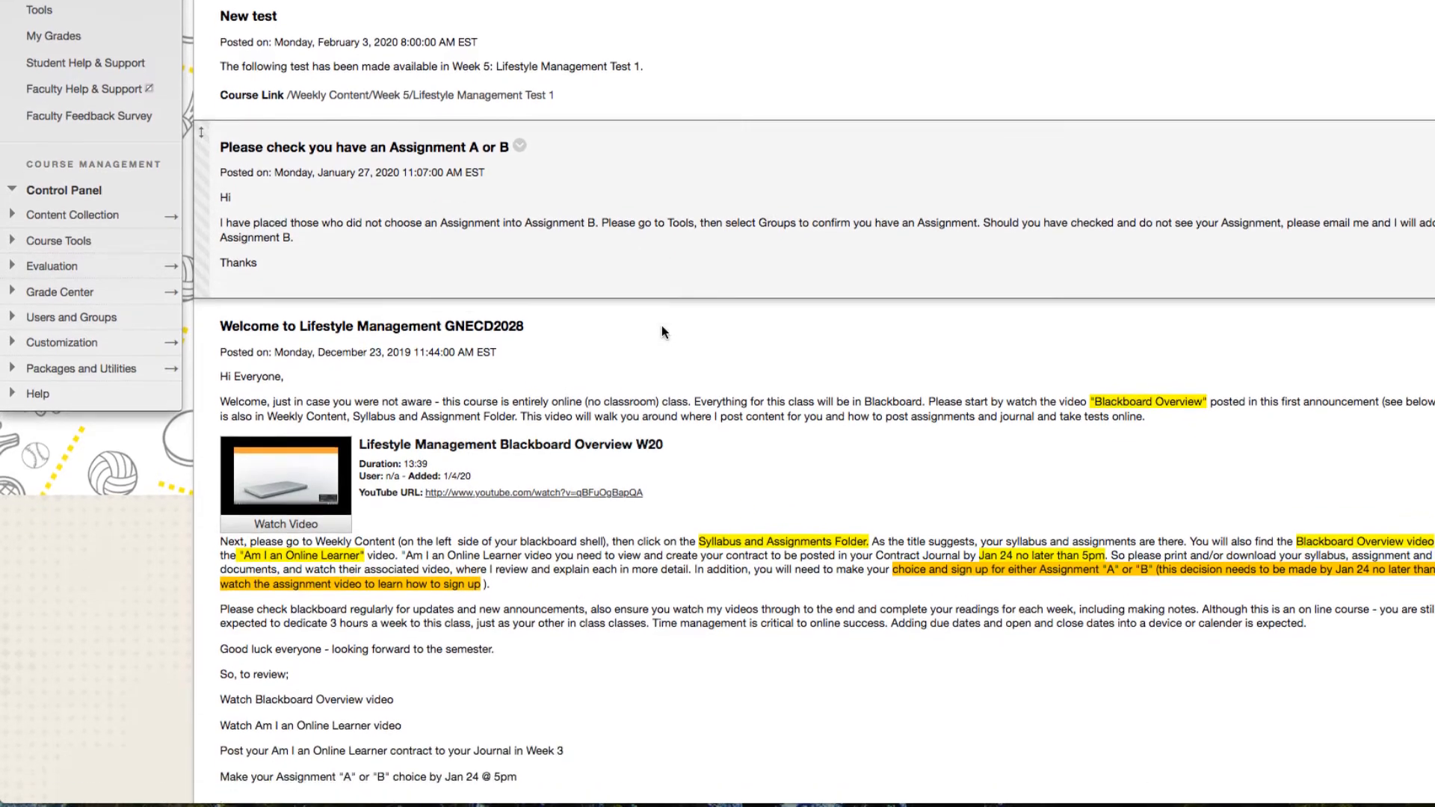
scroll(661, 325, down, 3)
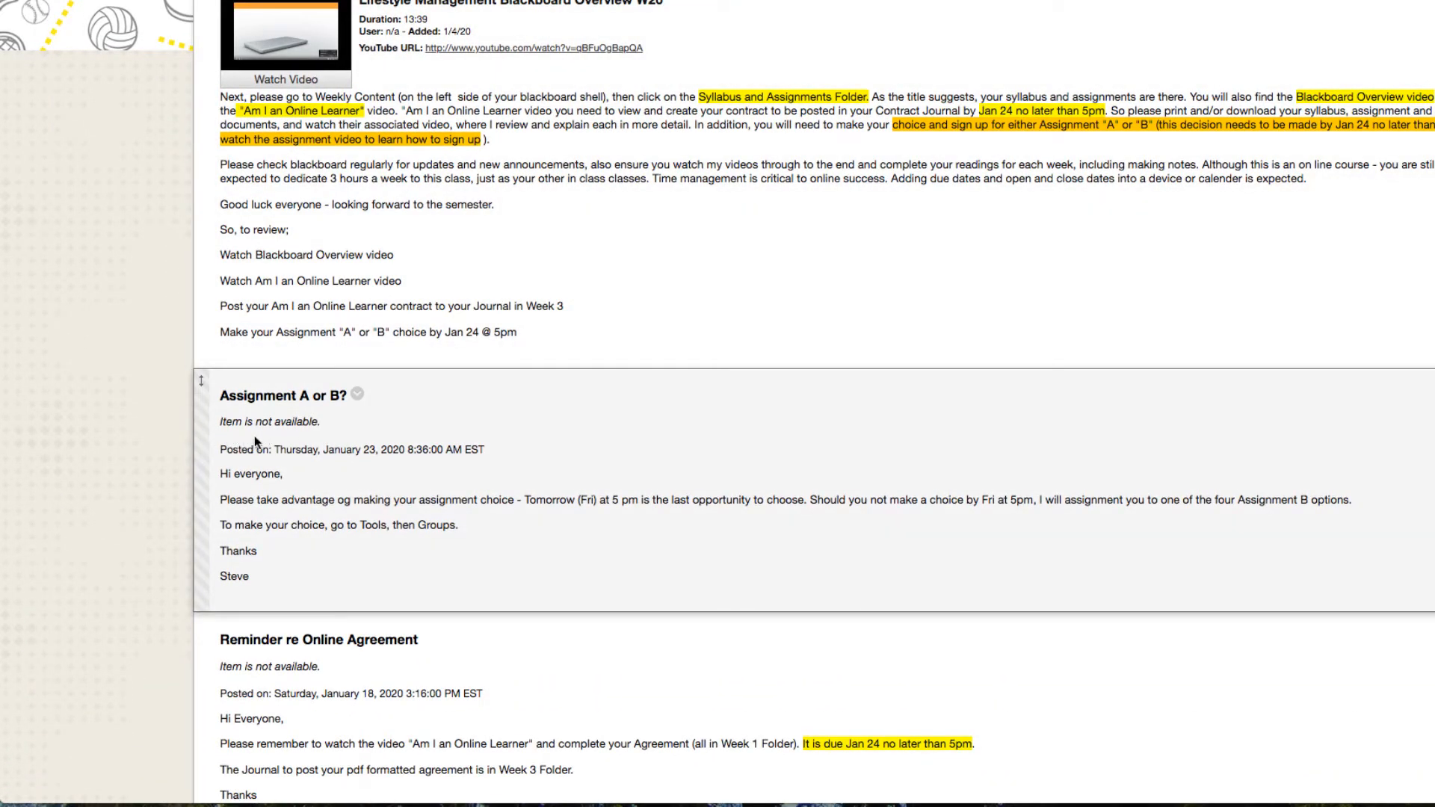
click(358, 394)
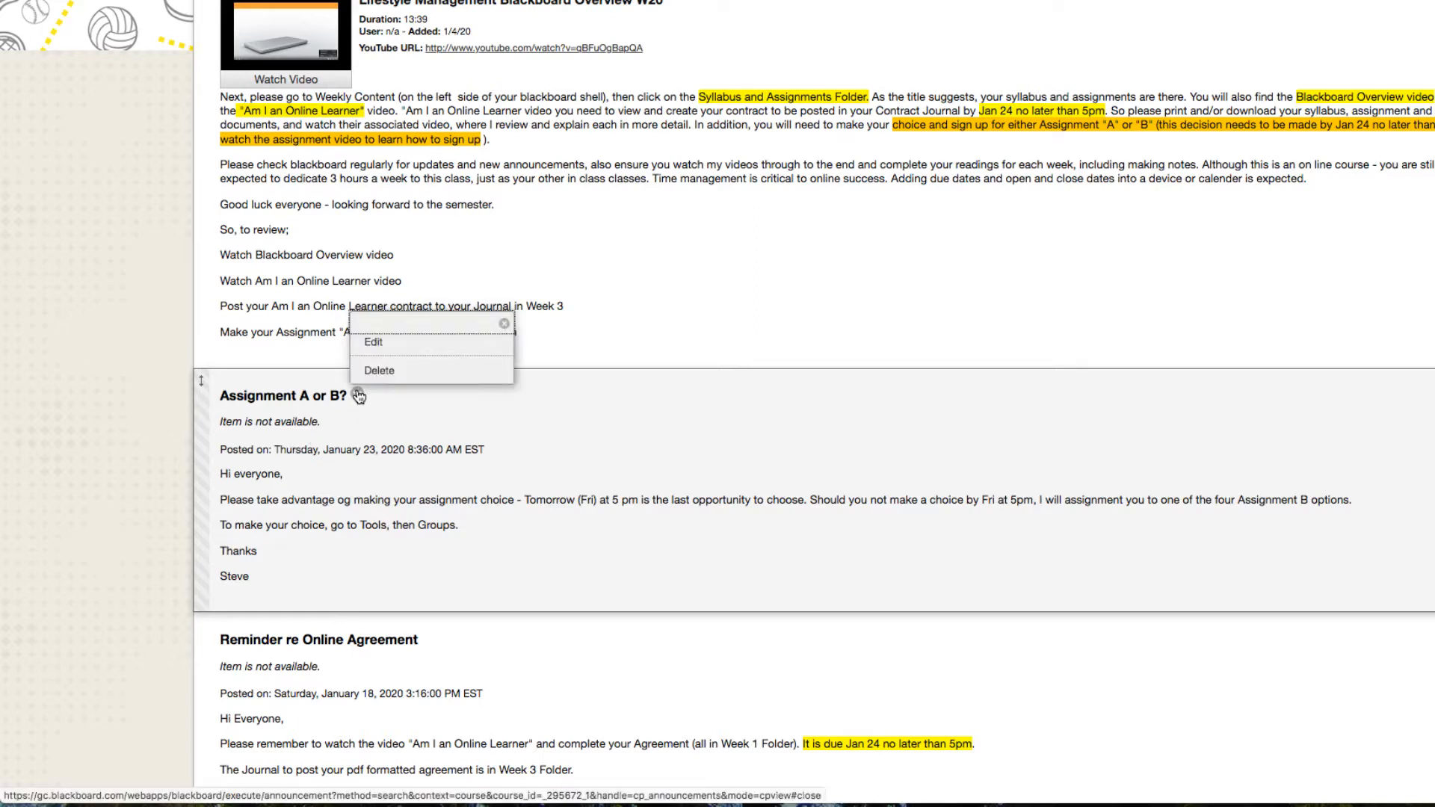
click(414, 441)
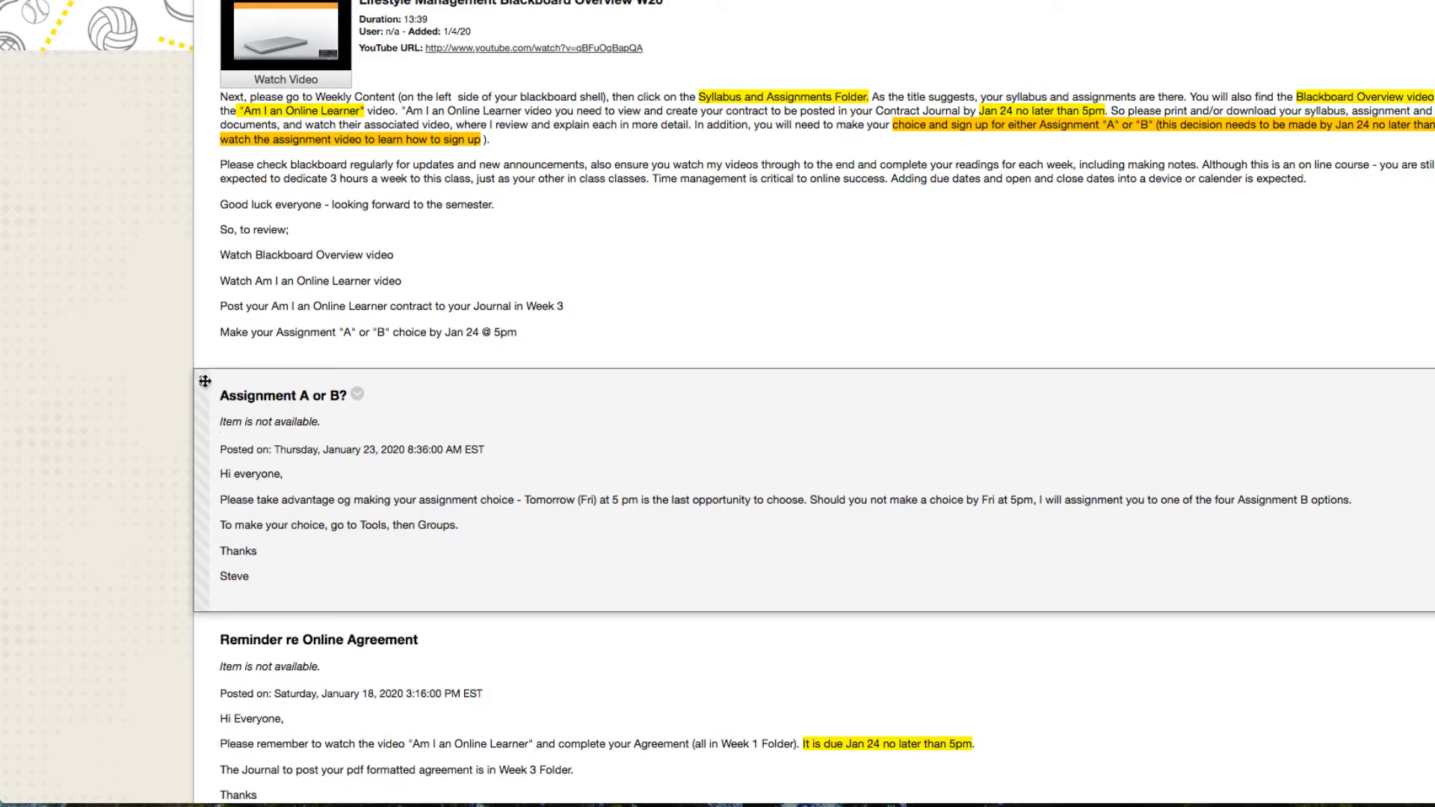
Step: Move the Assignment A or B? announcement below the Reminder re Online Agreement announcement
drag(197, 434, 217, 775)
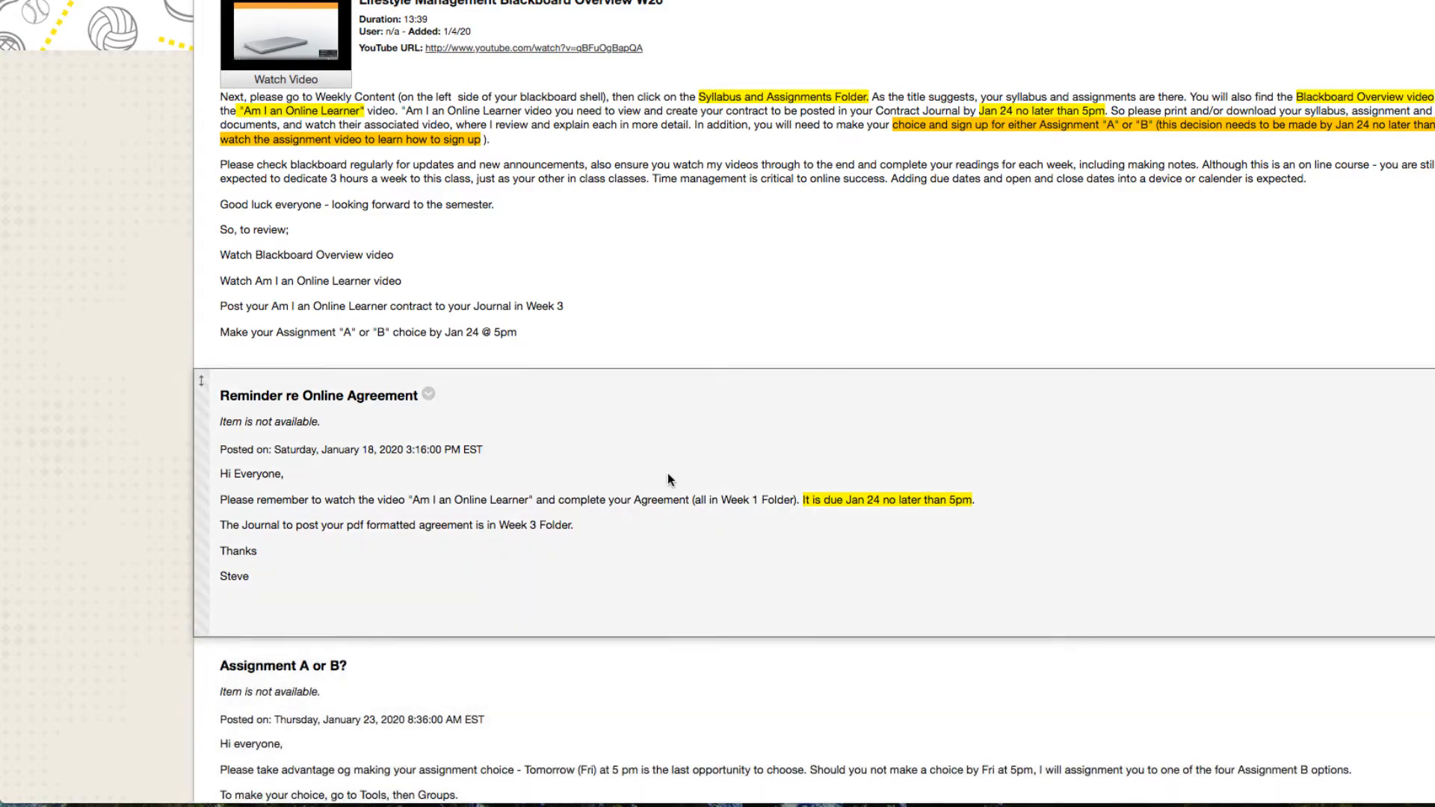
Step: Enter Student Preview mode and examine the course menu and announcements as a student sees them
scroll(667, 473, up, 10)
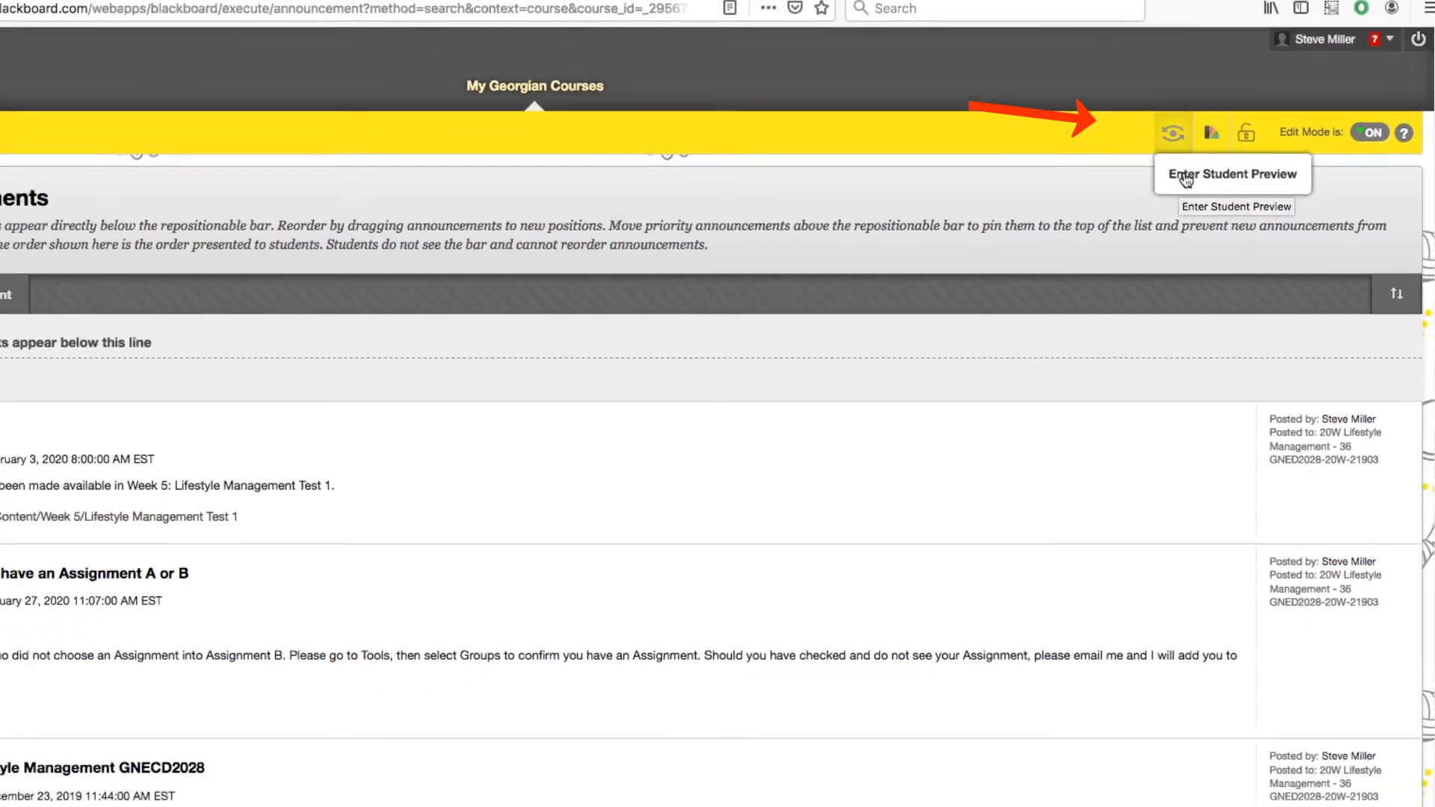
click(1155, 168)
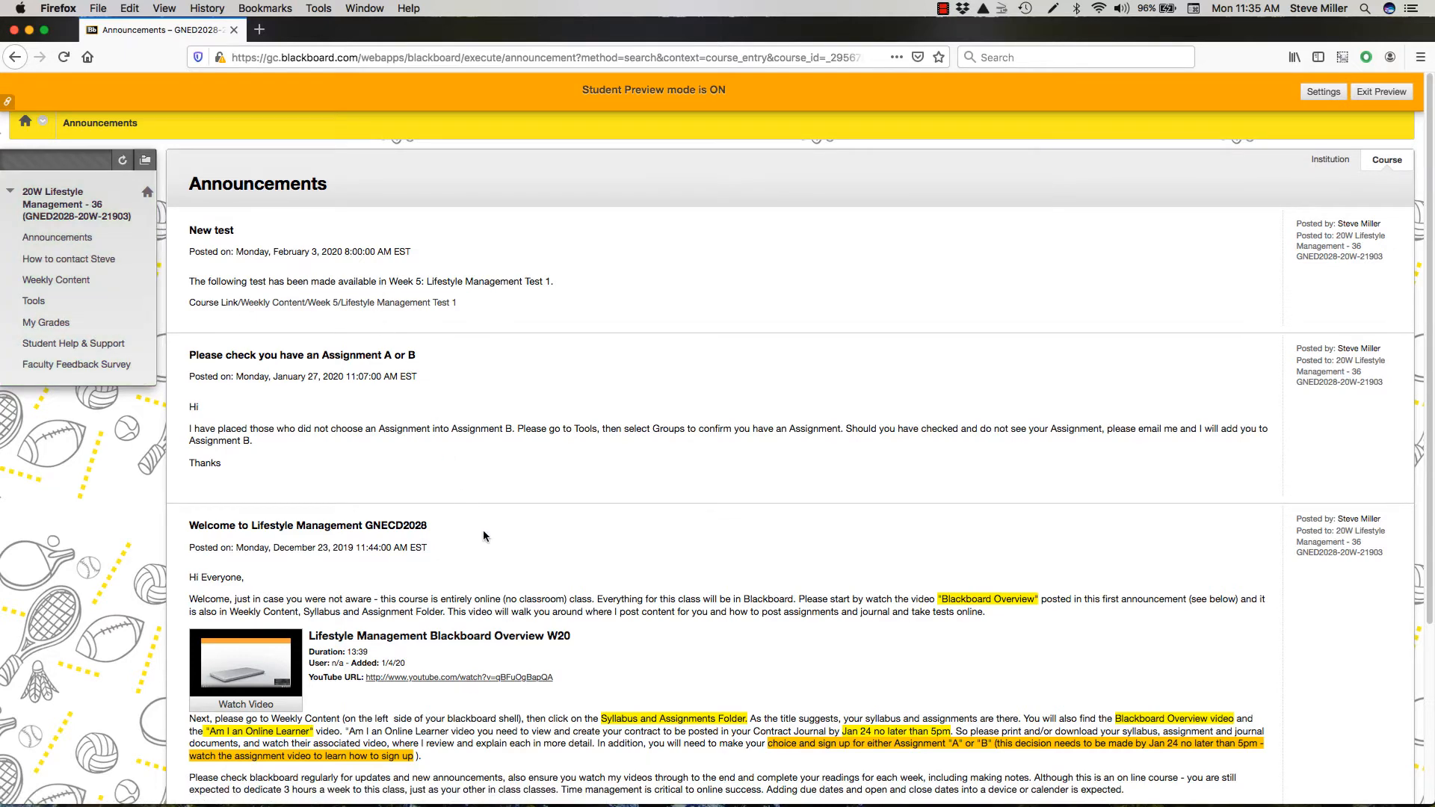
scroll(485, 536, down, 5)
scroll(484, 535, down, 1)
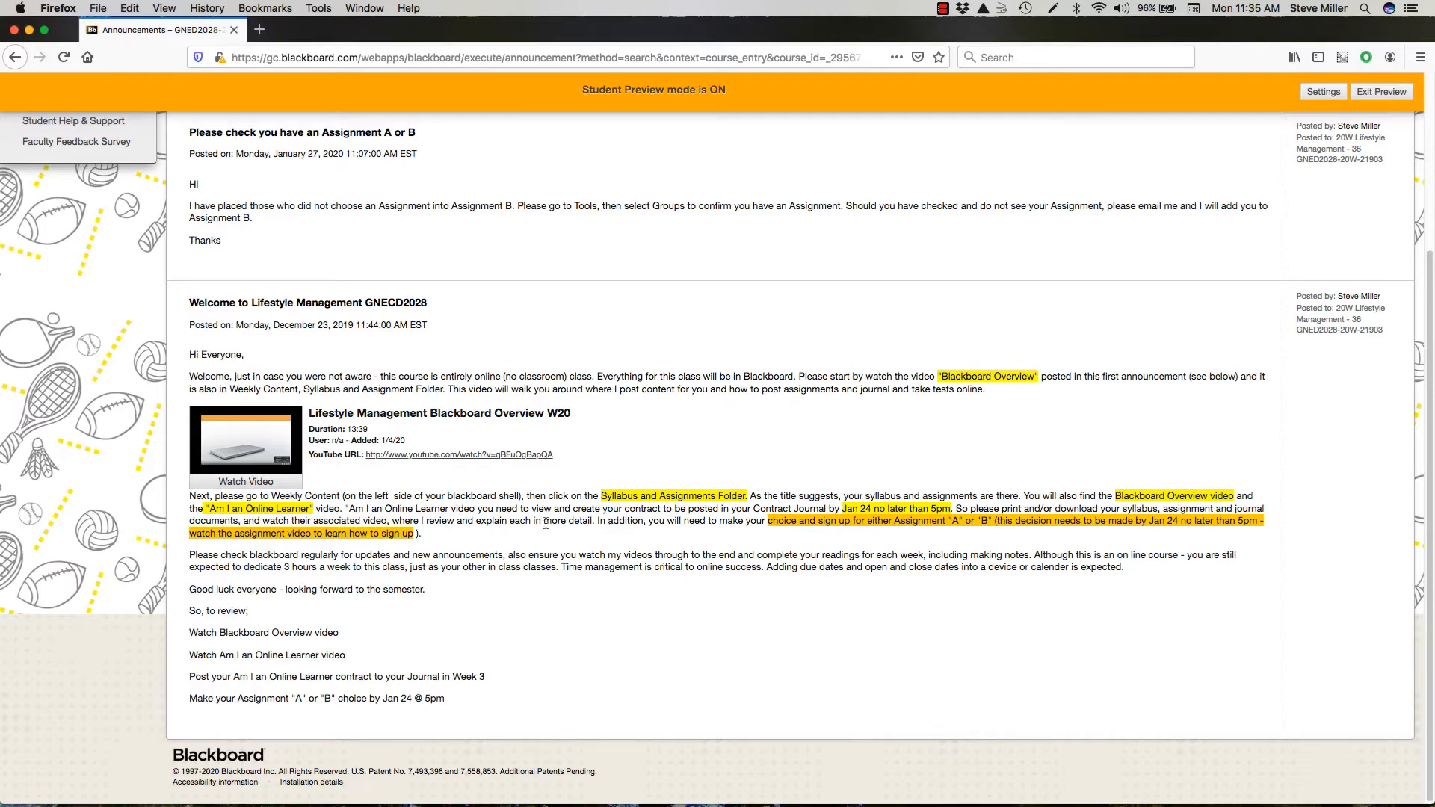
scroll(540, 525, up, 3)
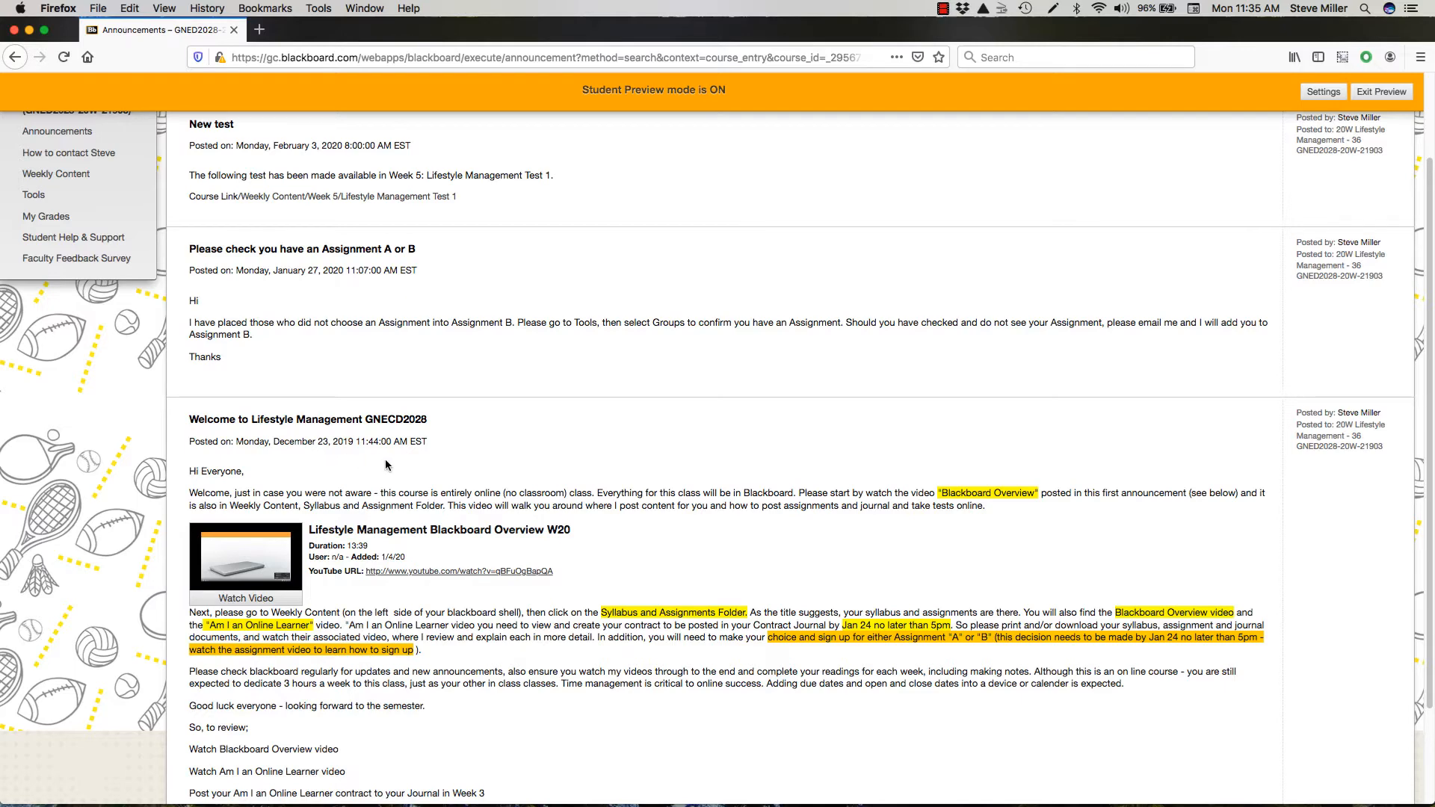
scroll(557, 480, down, 4)
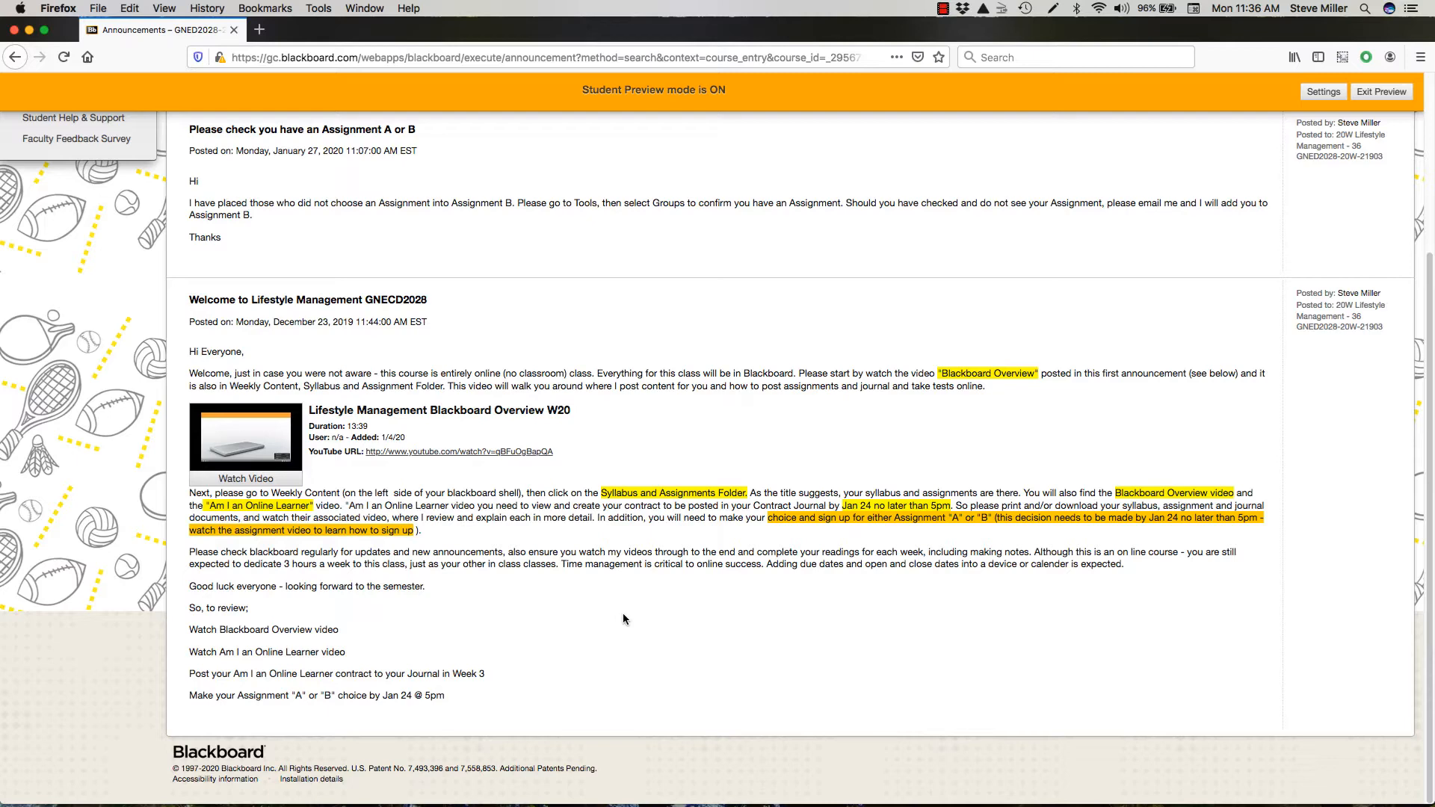
scroll(623, 615, up, 6)
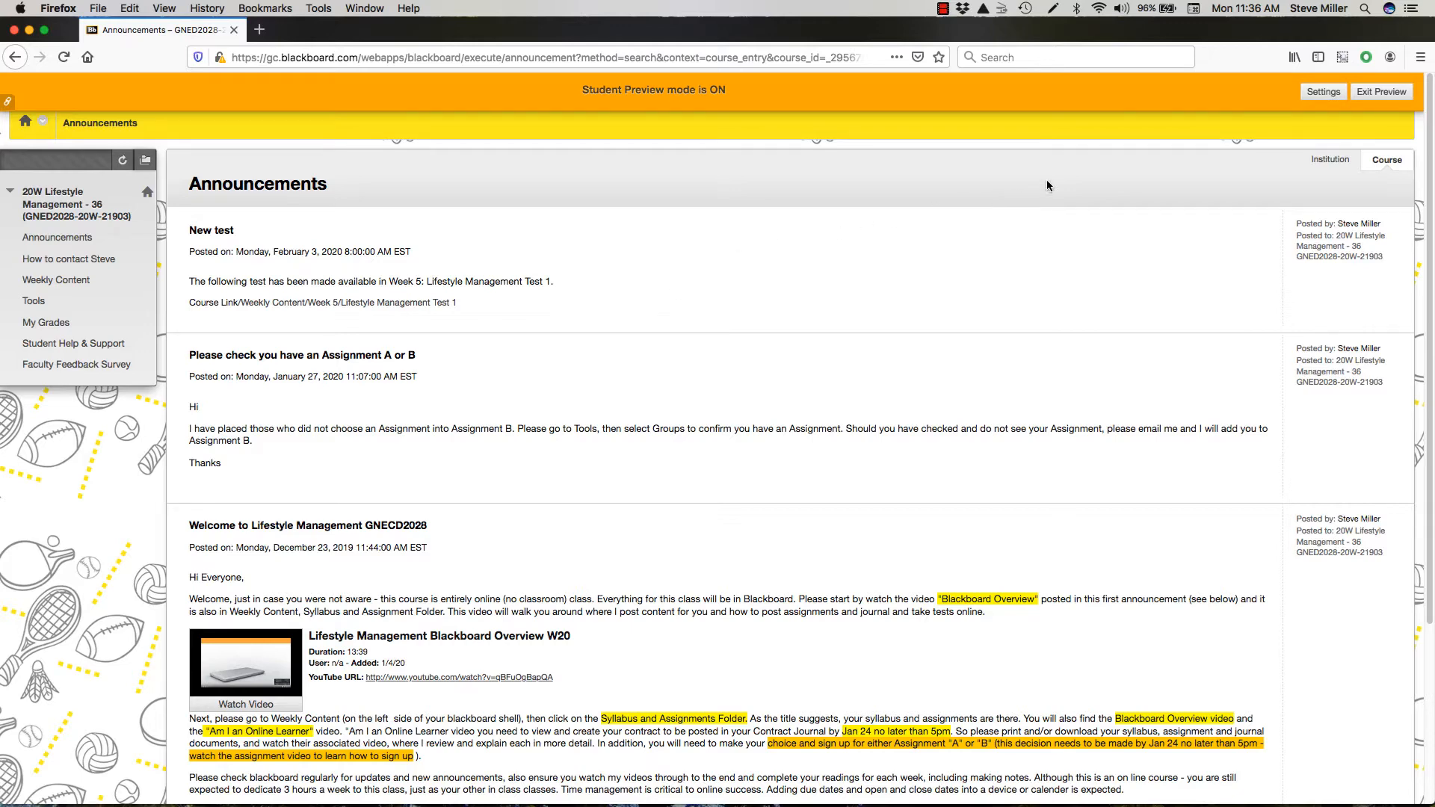
Step: Exit Student Preview mode and look through the full instructor list of announcements, including the unavailable ones
click(1384, 93)
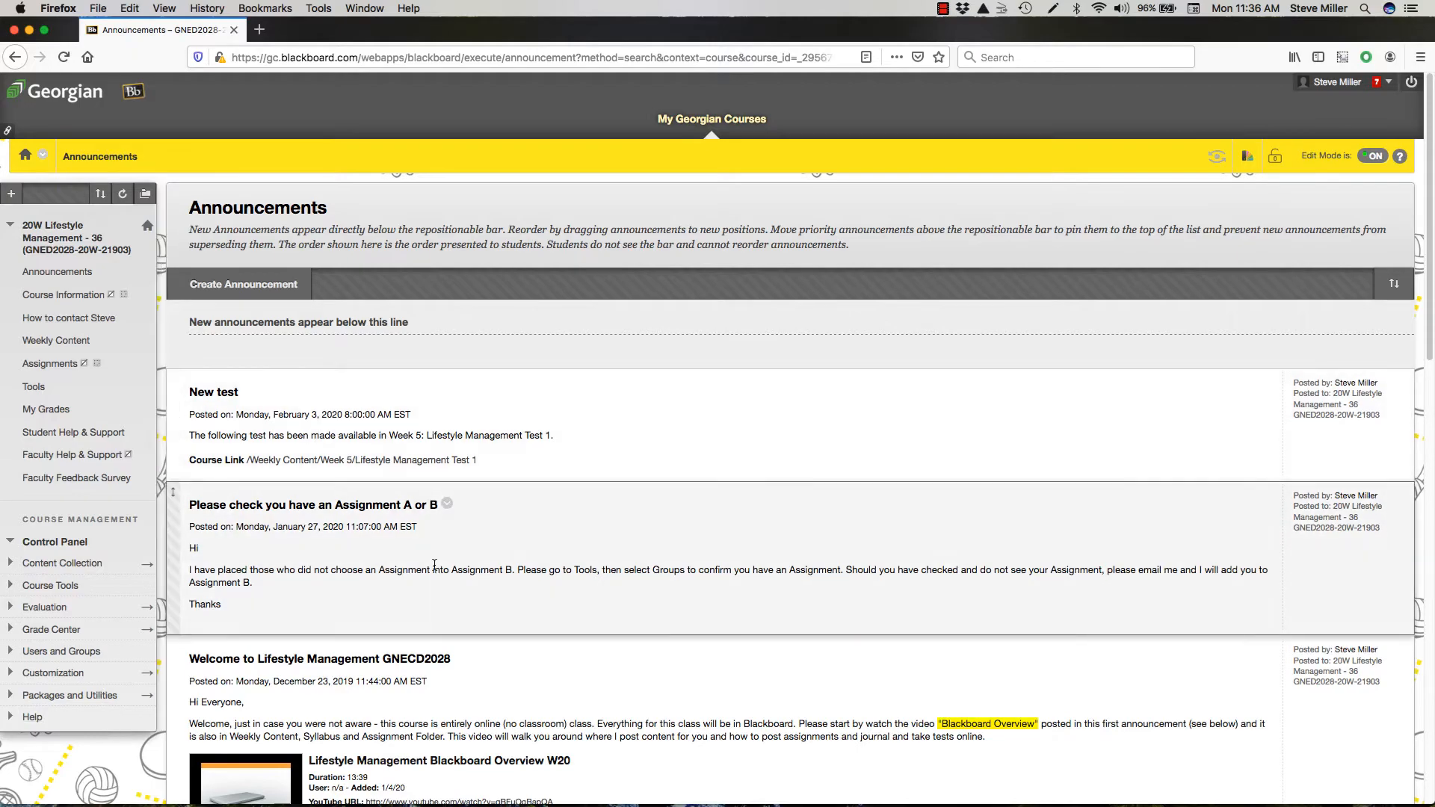
scroll(433, 564, down, 20)
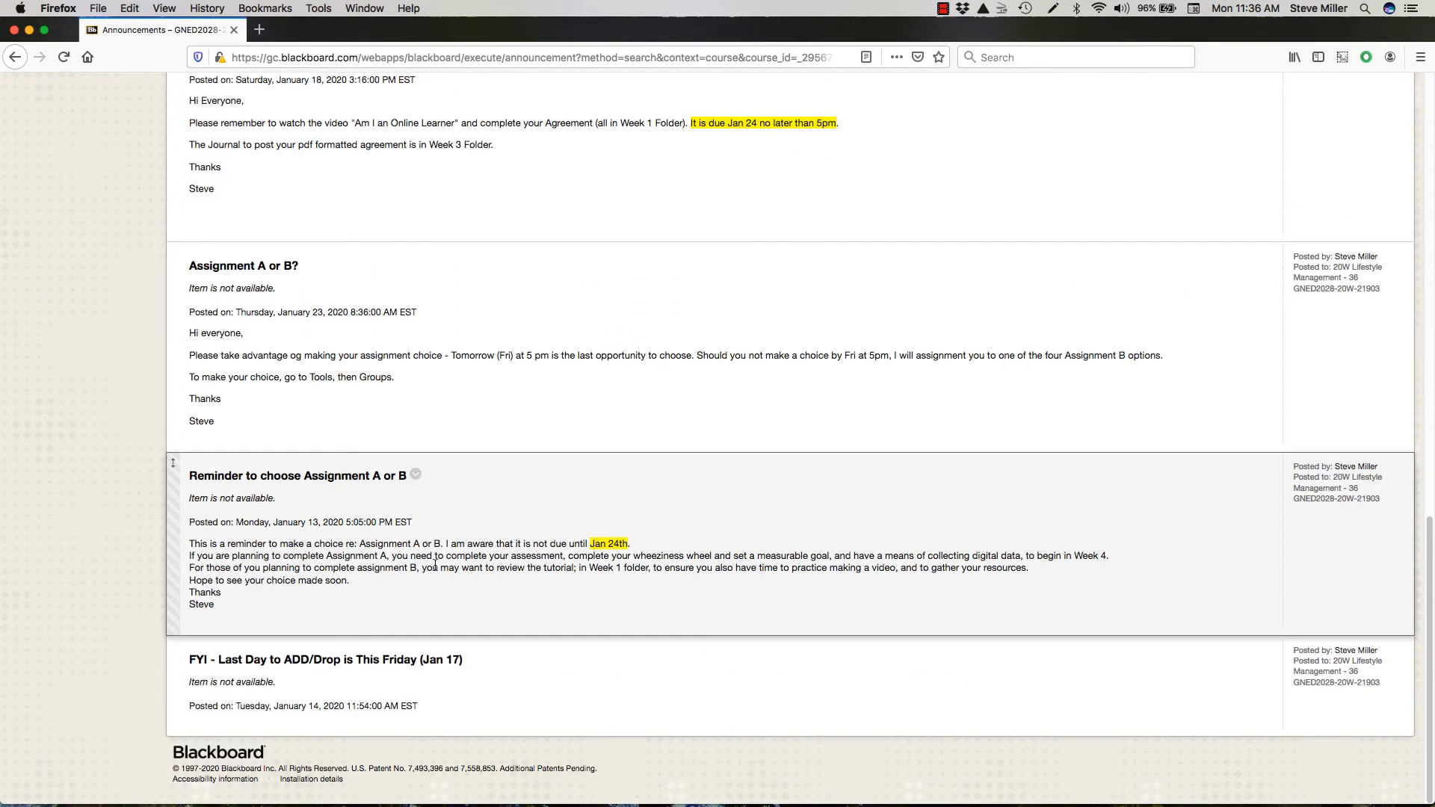
scroll(434, 567, up, 20)
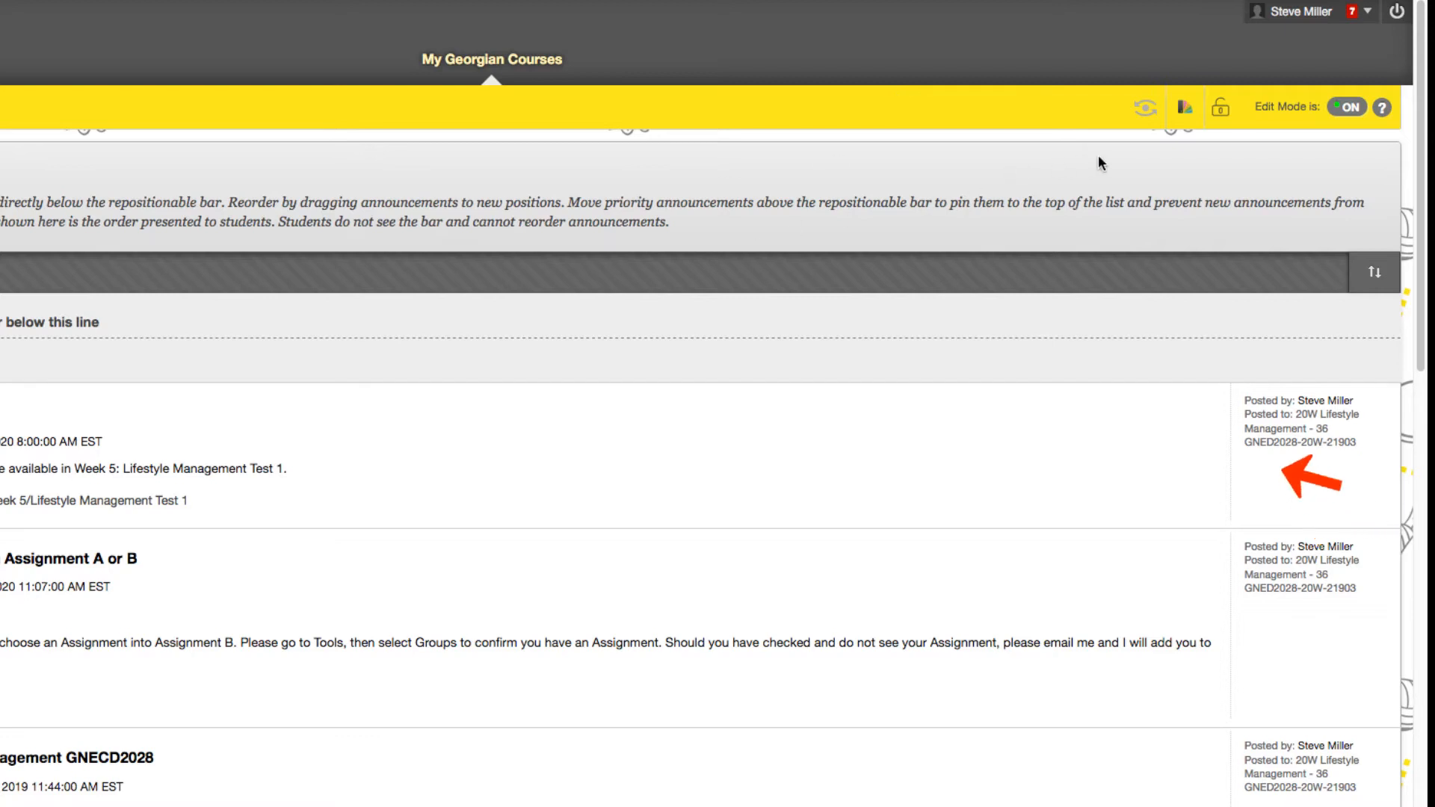
Step: Examine the color, design and season themes offered for the course and close the list without choosing one
click(1186, 112)
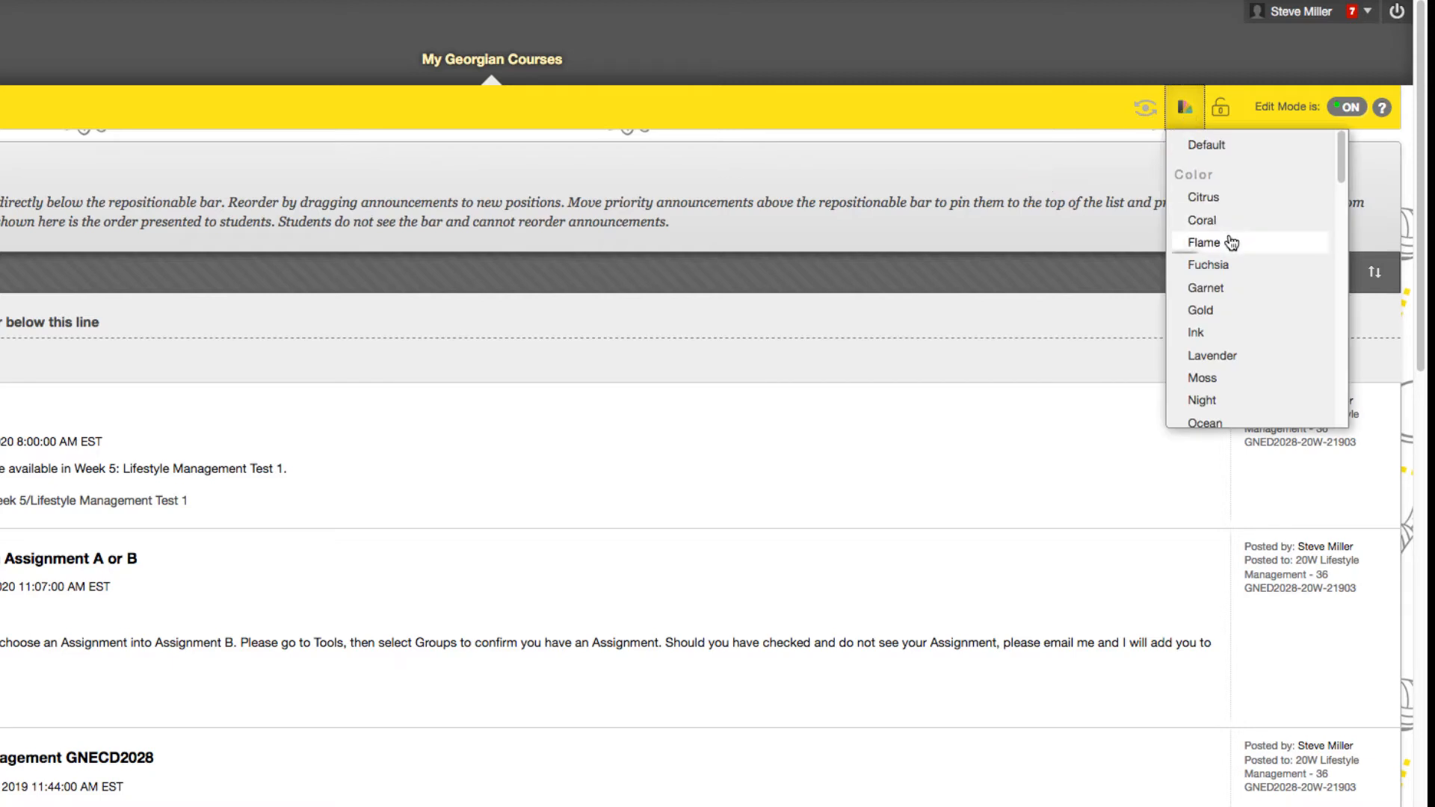
scroll(1229, 243, down, 5)
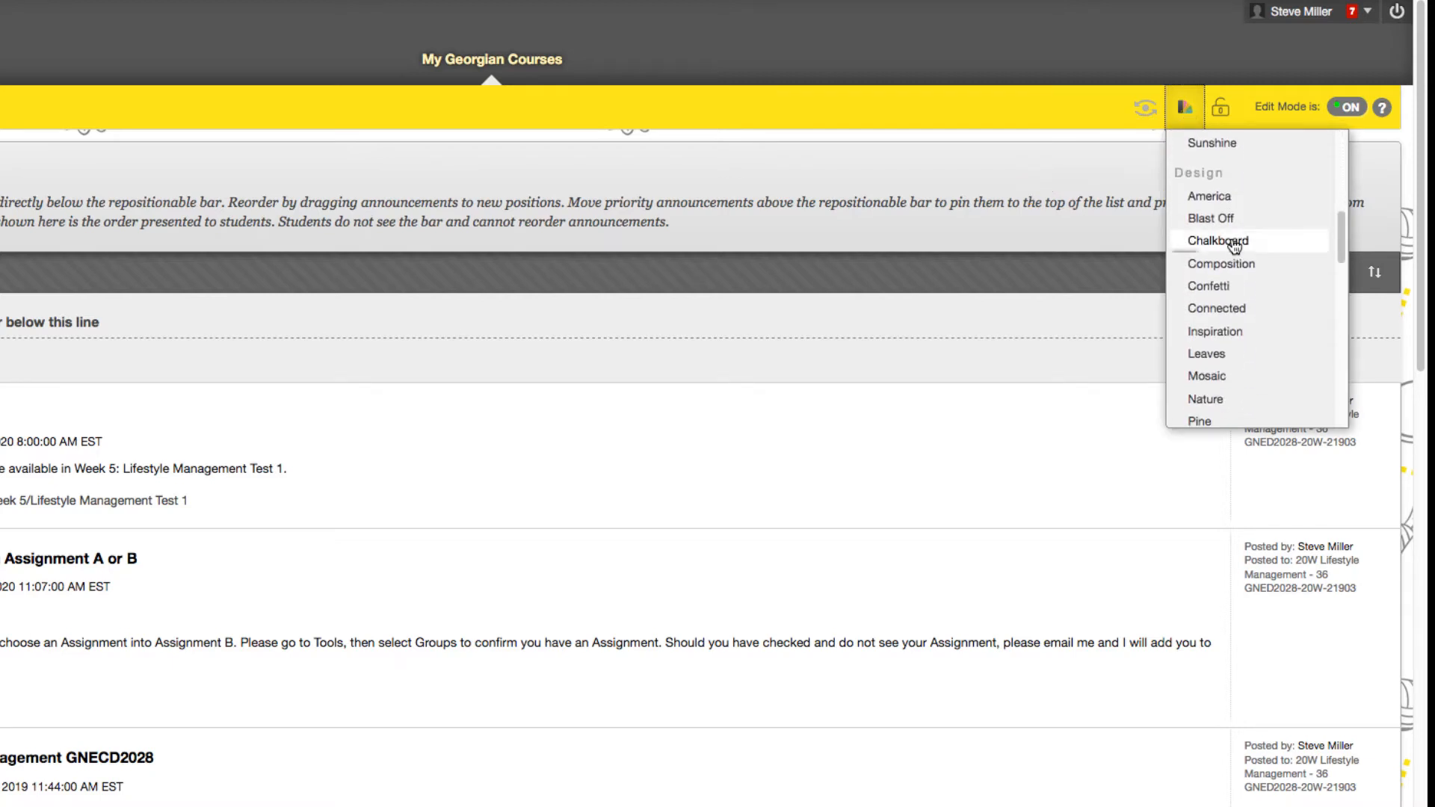
scroll(1226, 251, down, 3)
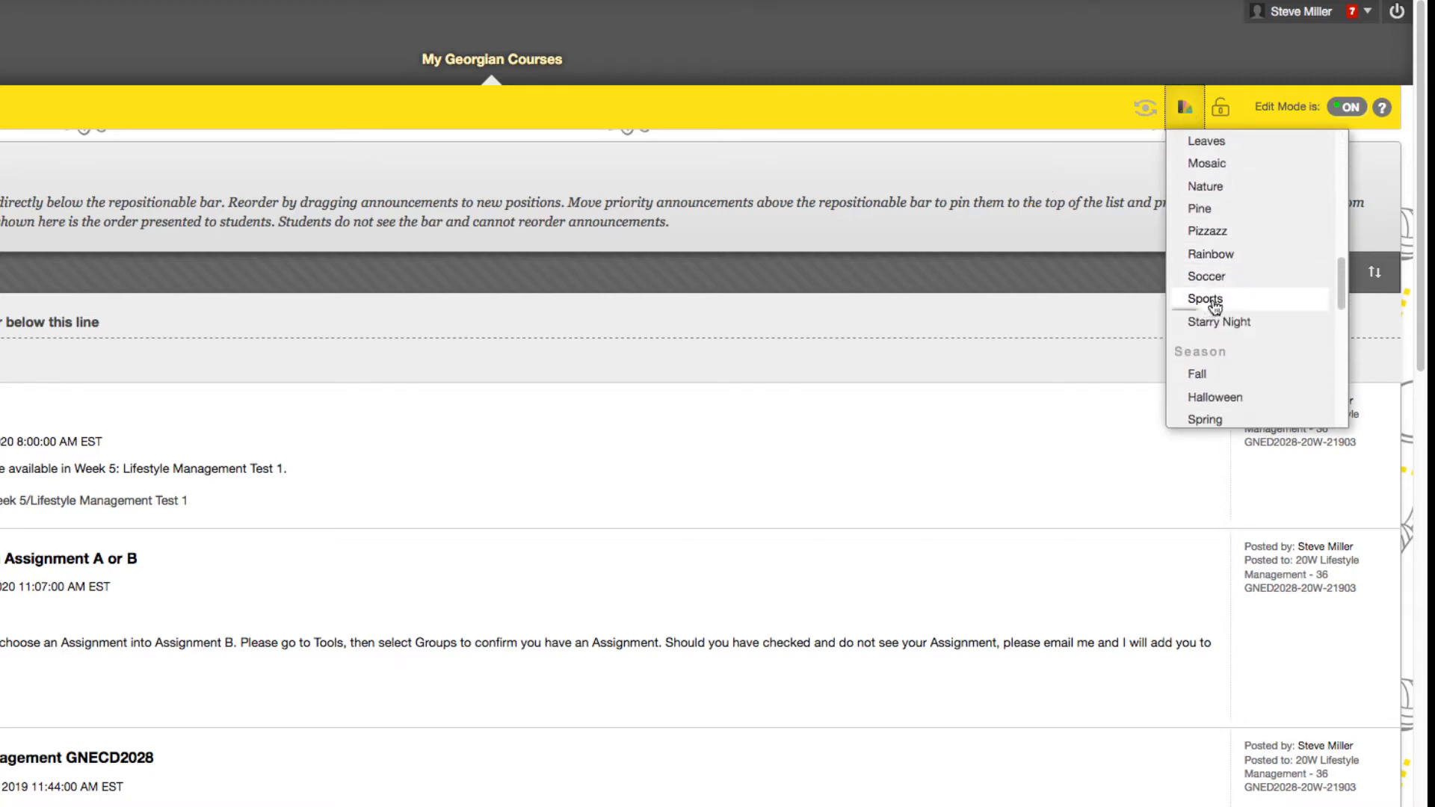
scroll(1243, 266, up, 6)
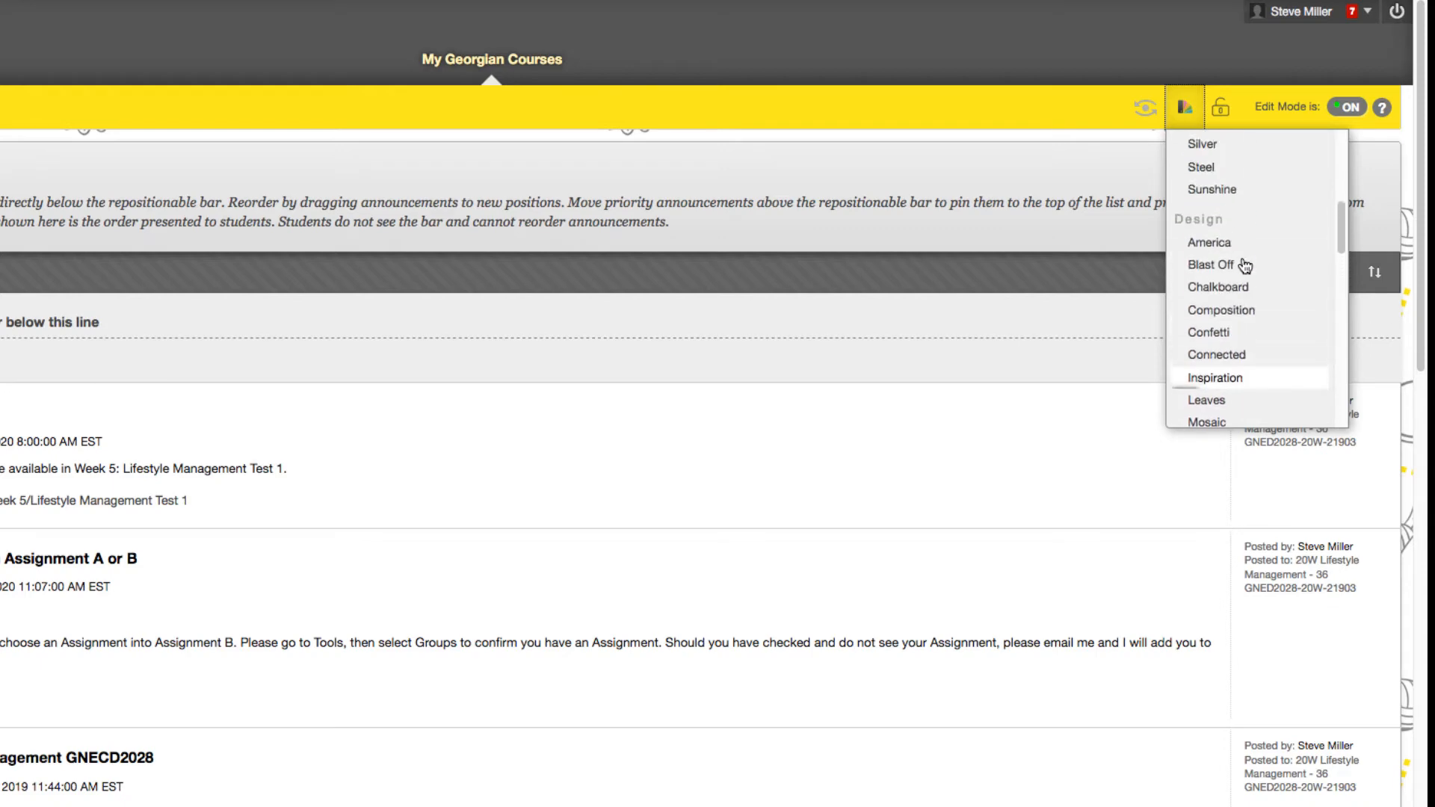
click(1085, 91)
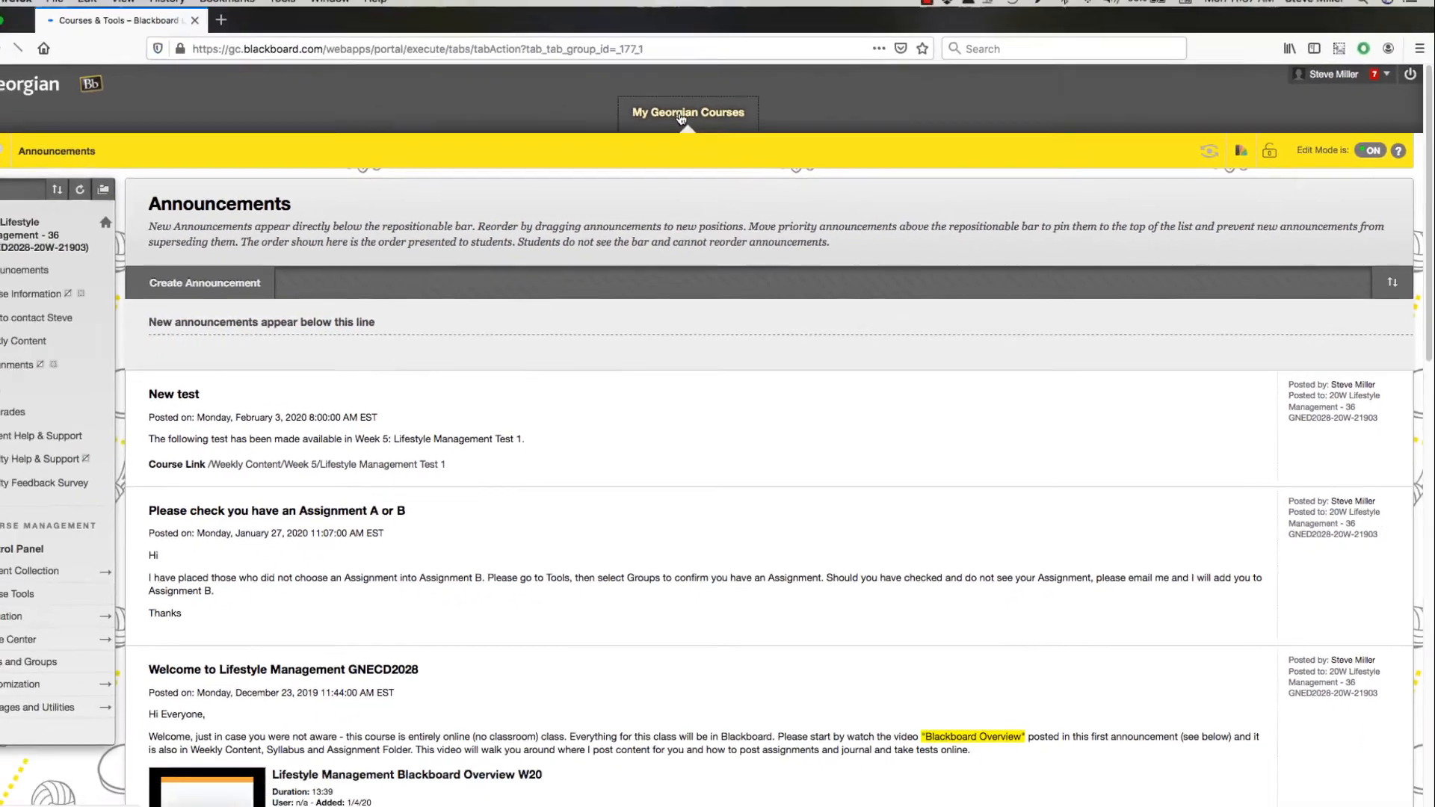
Step: Reopen the 20W Lifestyle Management - 36 course from My Georgian Courses and check the Make Course Available setting in its properties
click(514, 73)
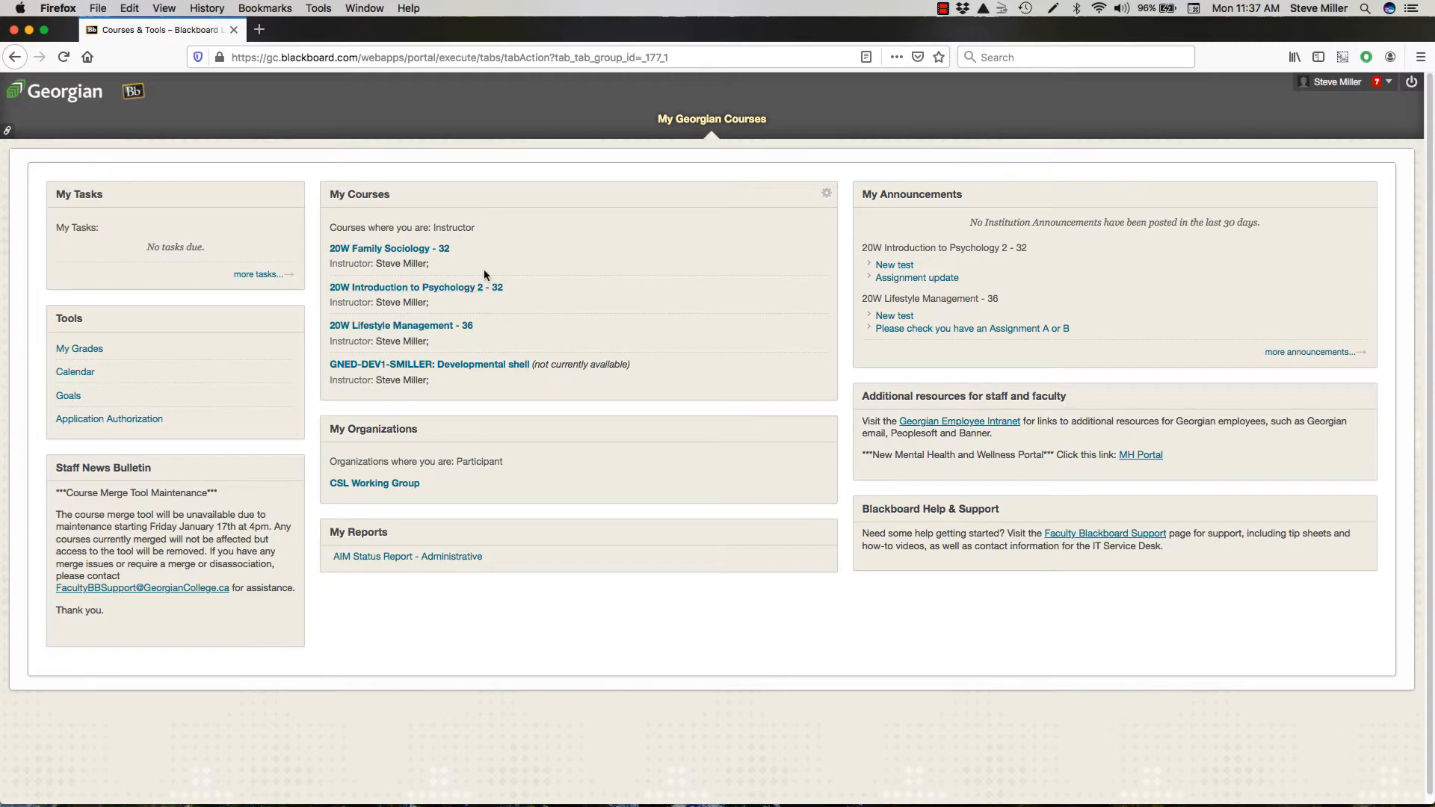
click(422, 326)
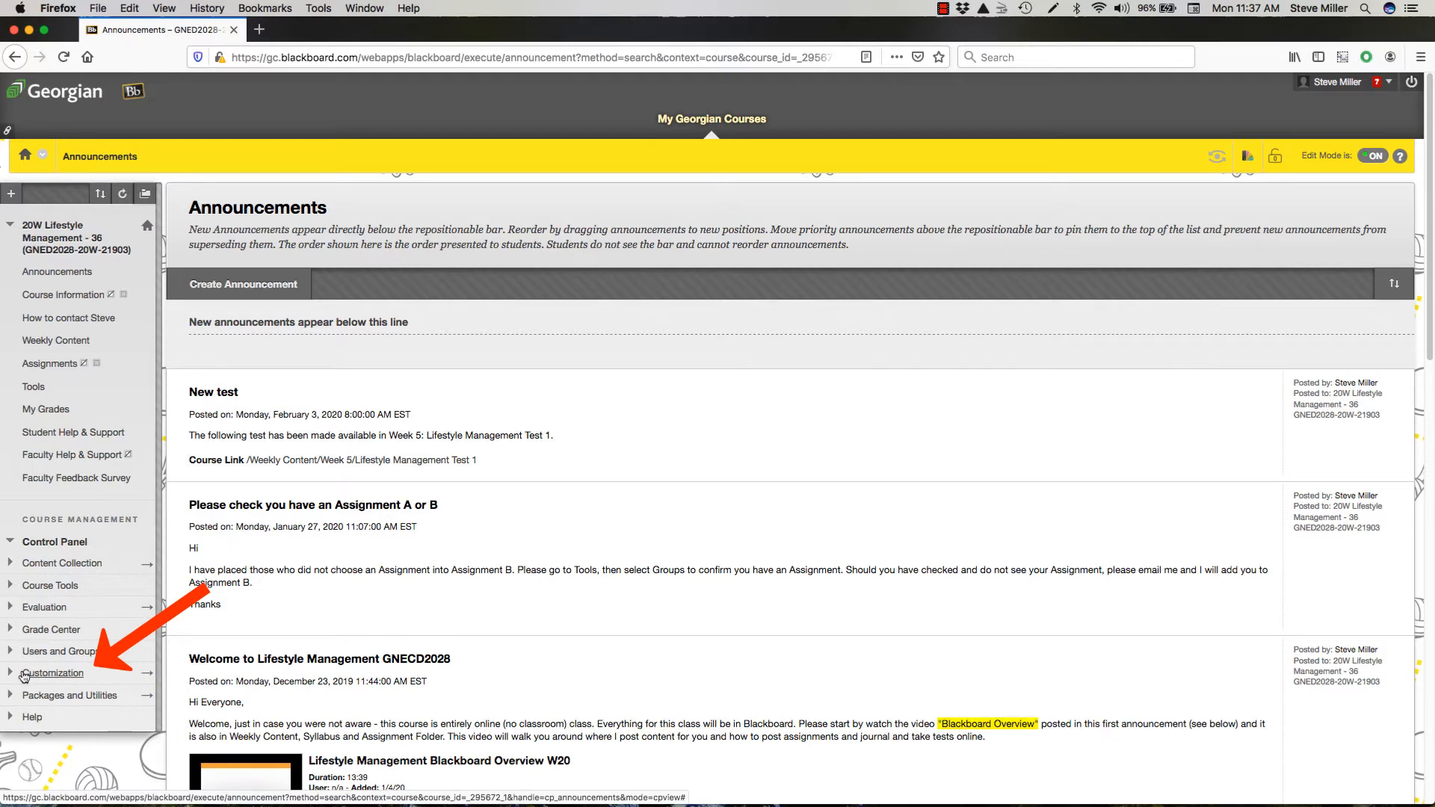
click(56, 676)
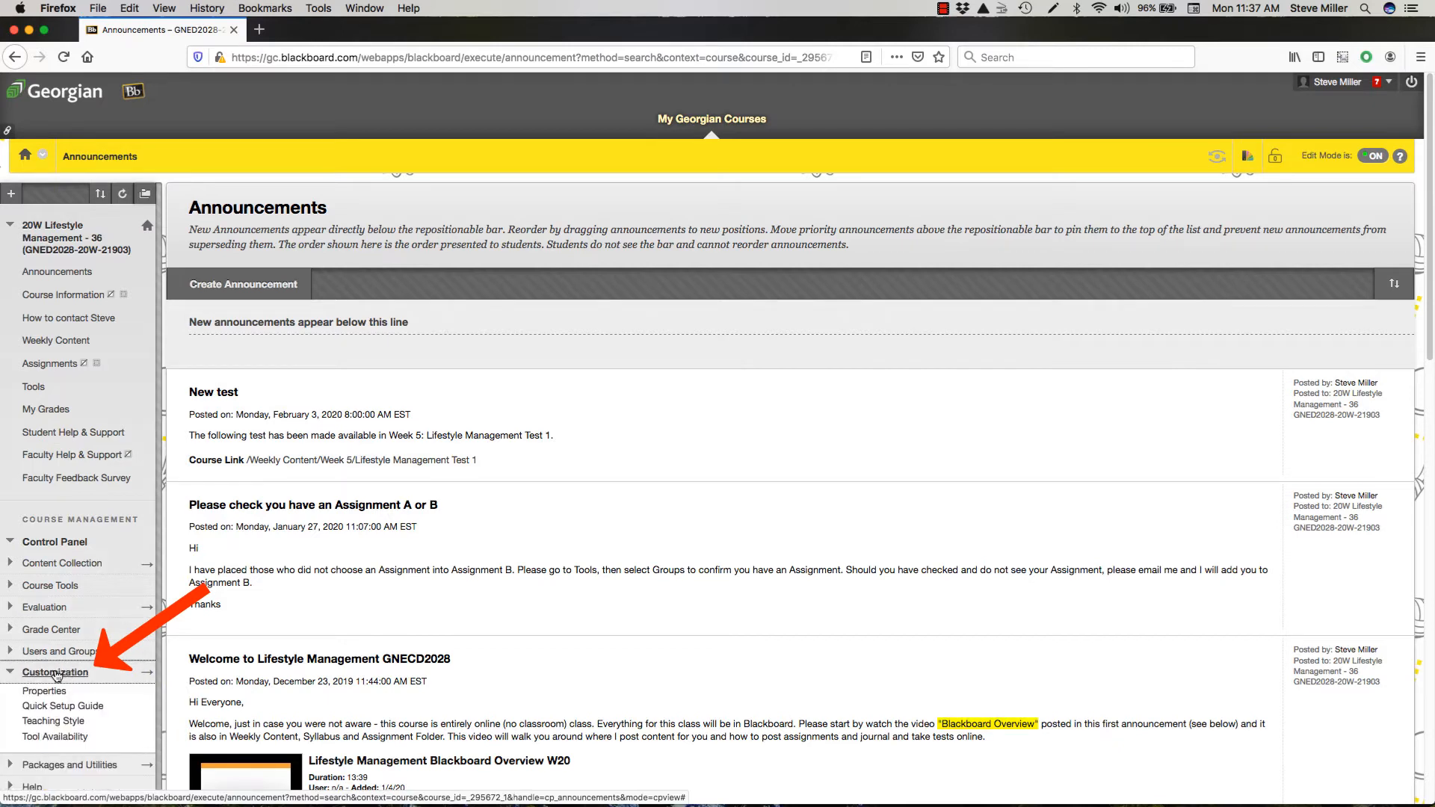
click(44, 692)
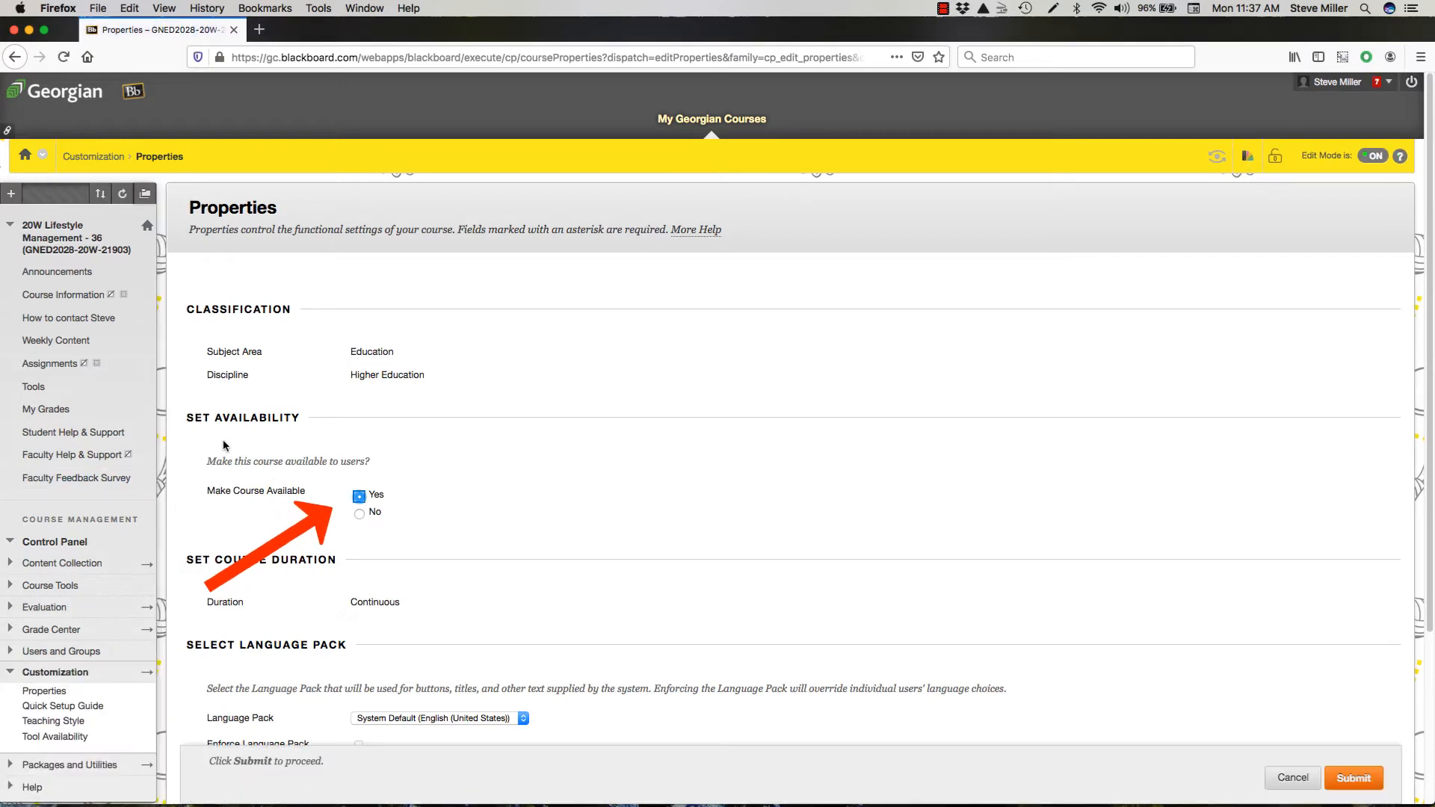
click(358, 499)
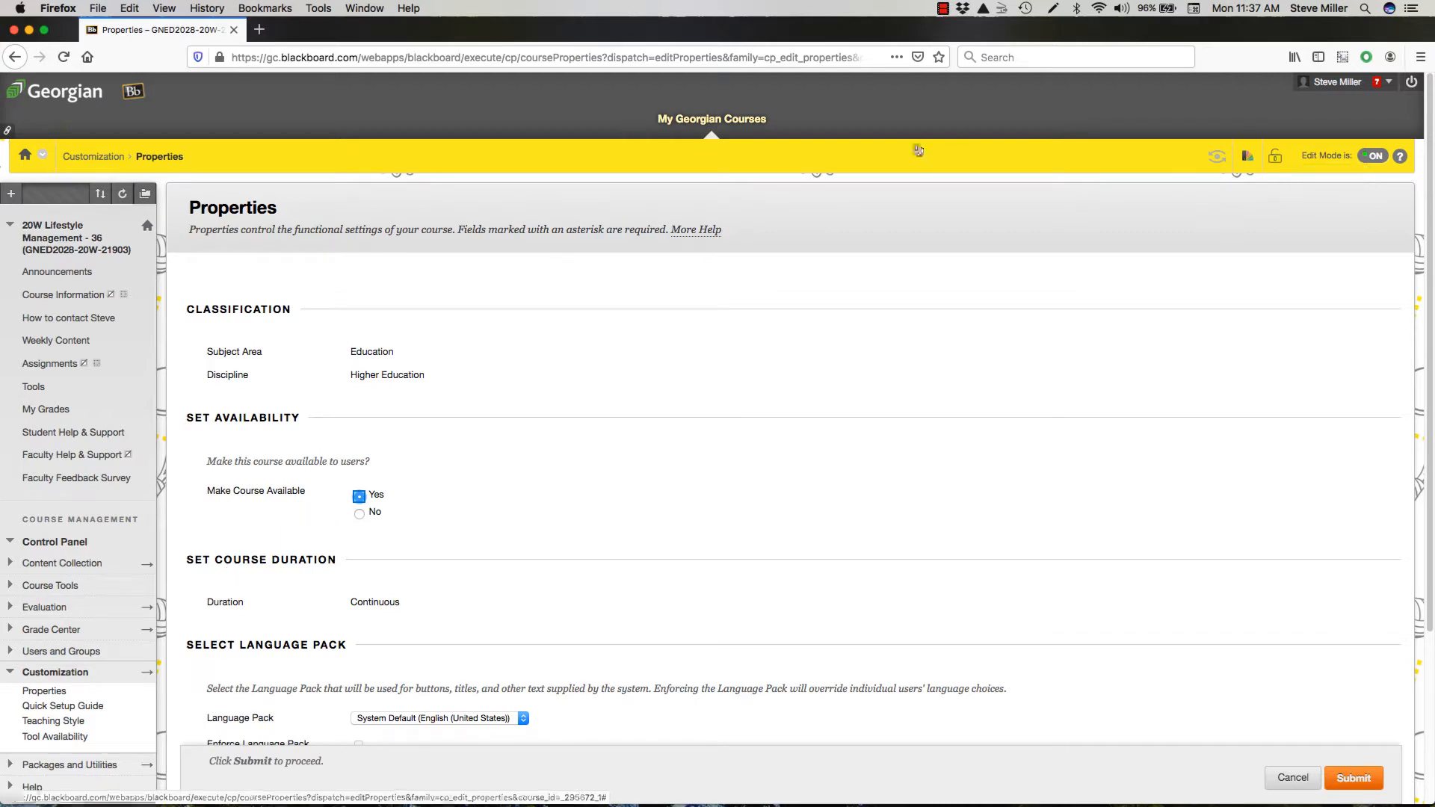
Step: Return to the course announcements, switch Edit Mode off to check the page without editing controls, and switch it back on
click(56, 271)
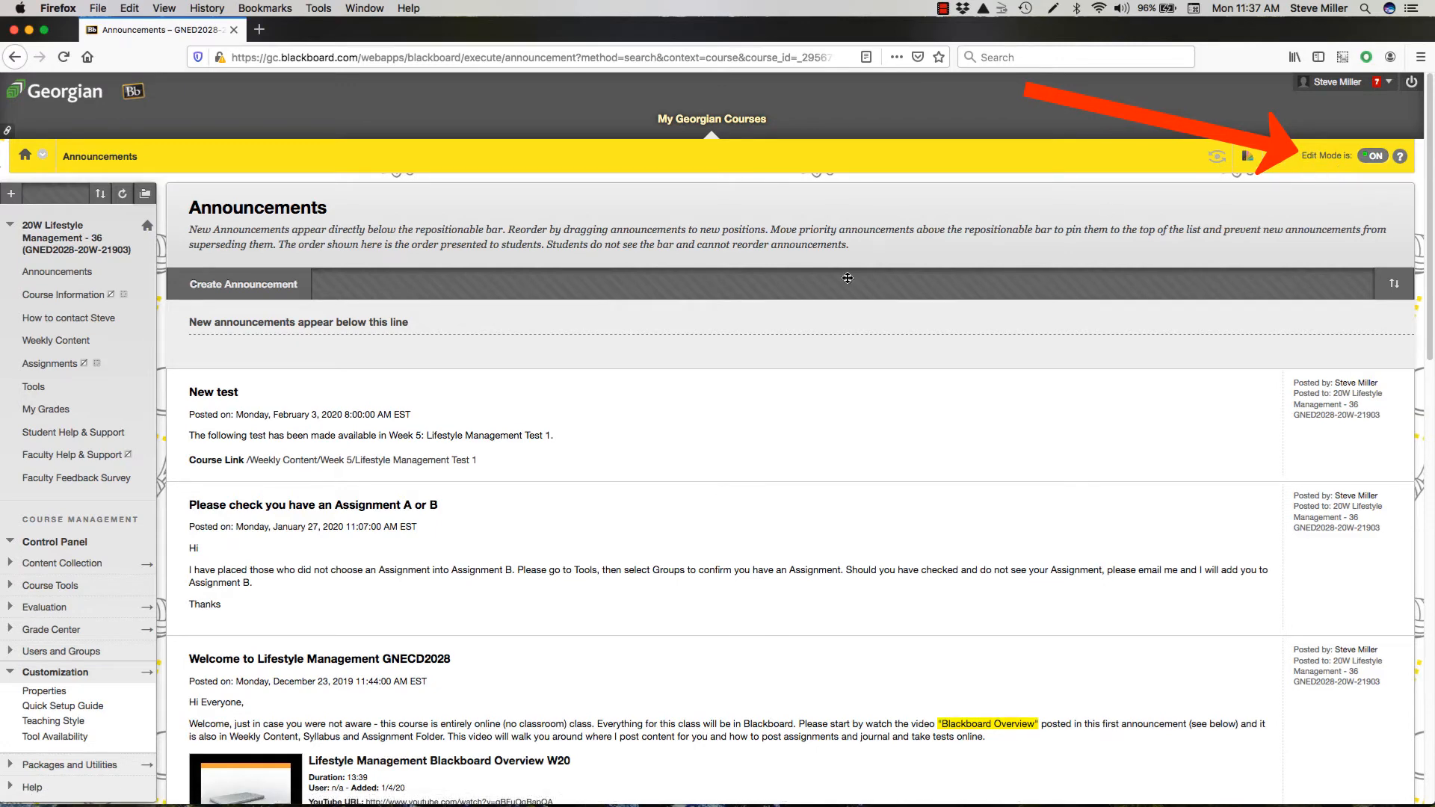
mouse_move(331, 375)
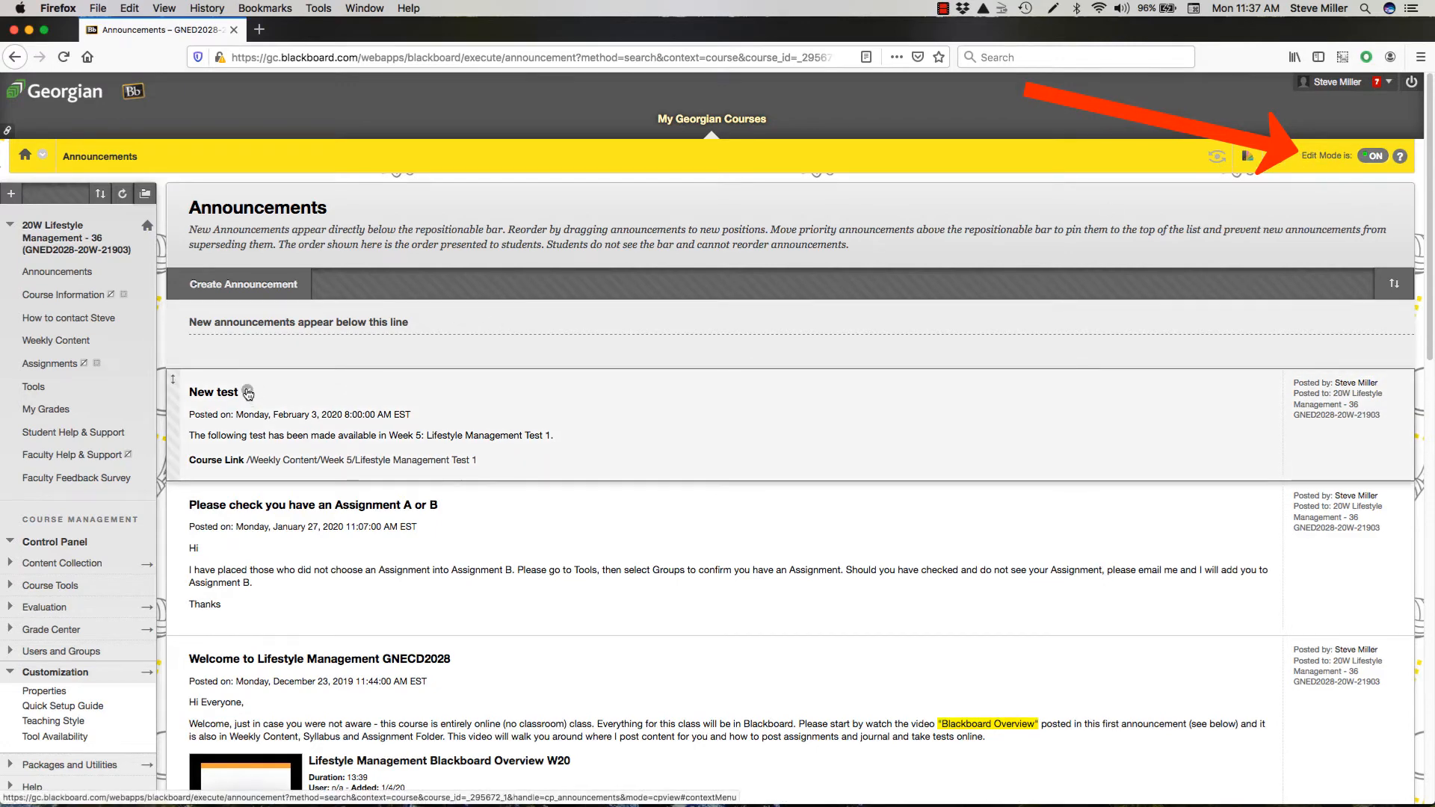
scroll(284, 247, down, 1)
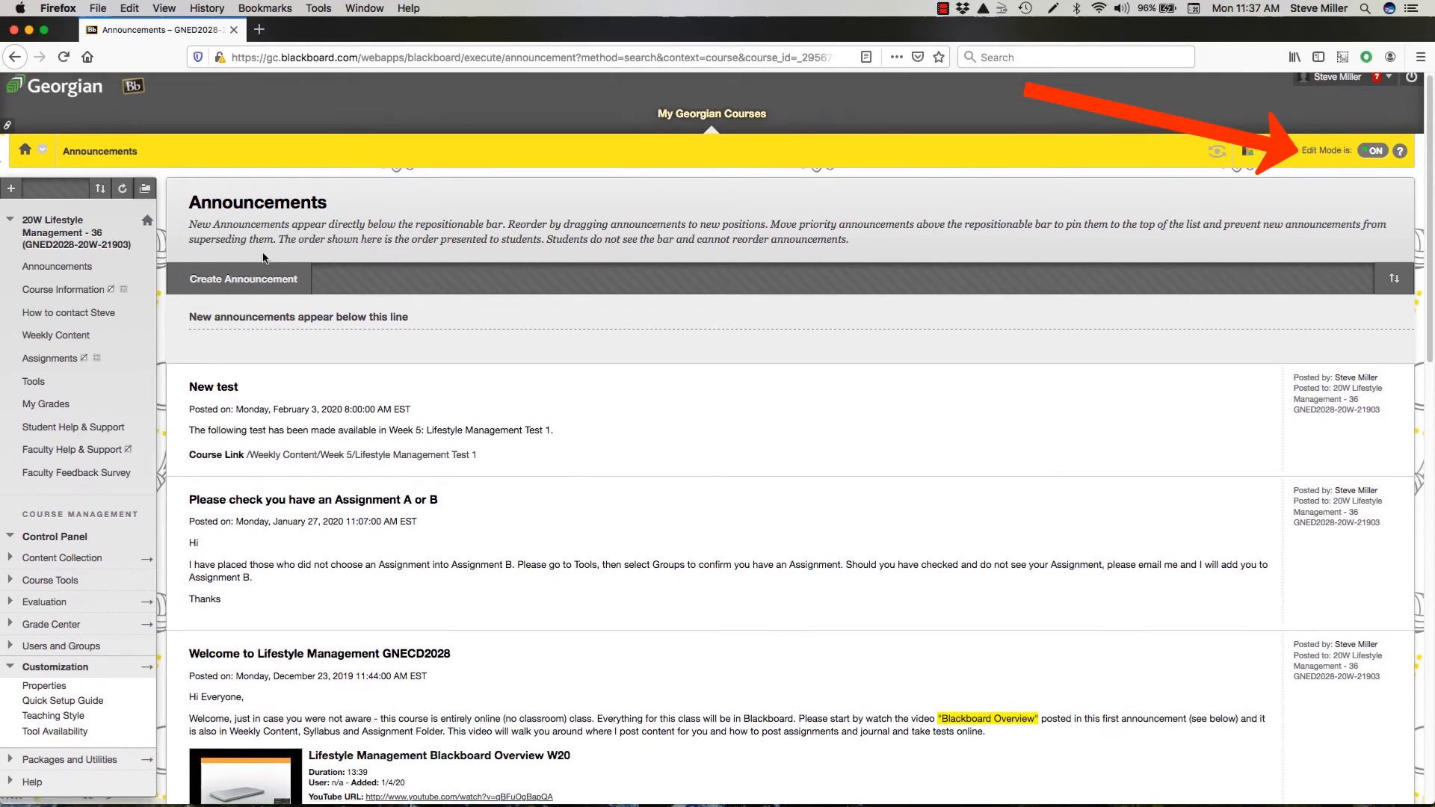
mouse_move(448, 501)
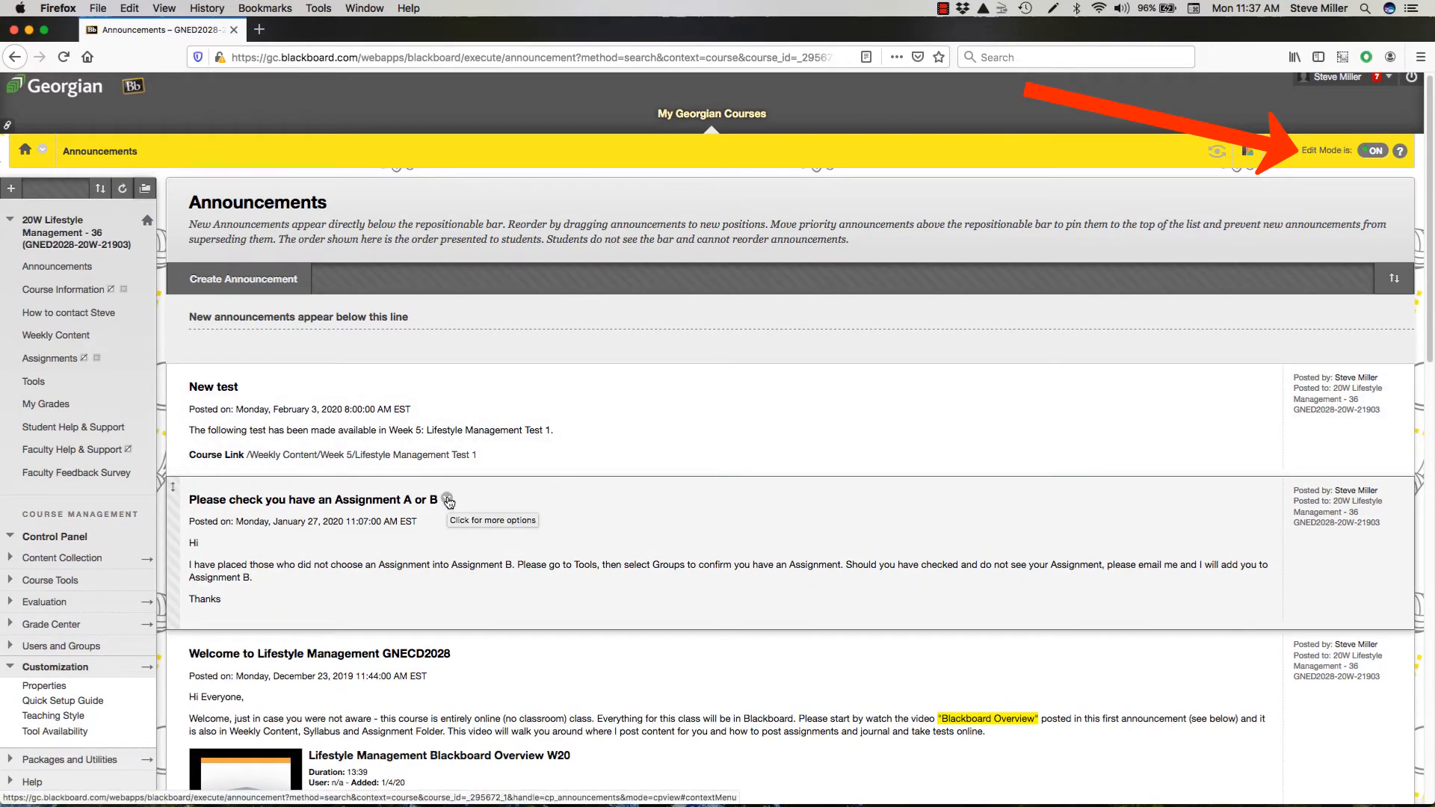
click(1372, 152)
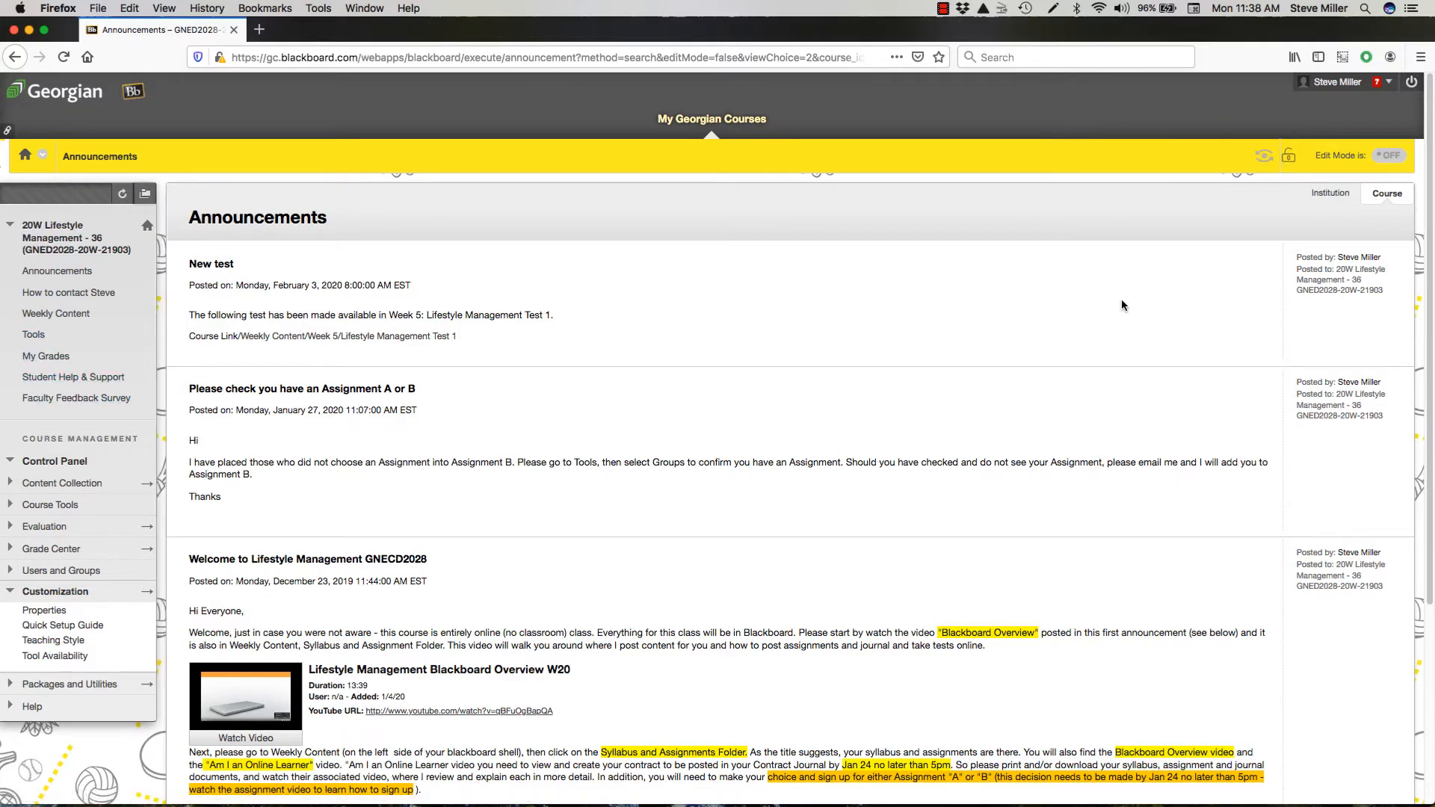
click(1392, 155)
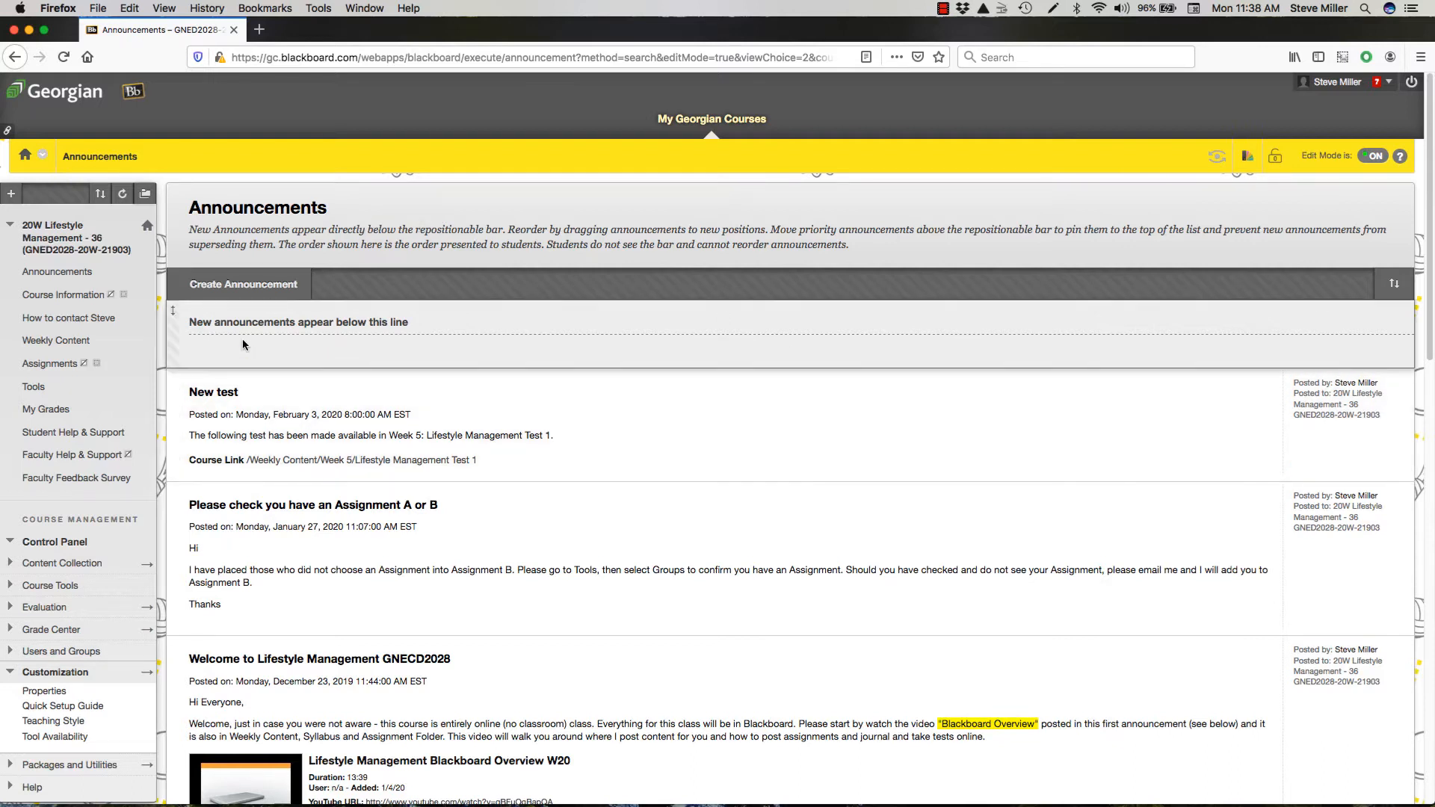
Step: Collapse the Customization options, open Needs Grading in the Grade Center, and examine the journal submissions and their dates
click(11, 672)
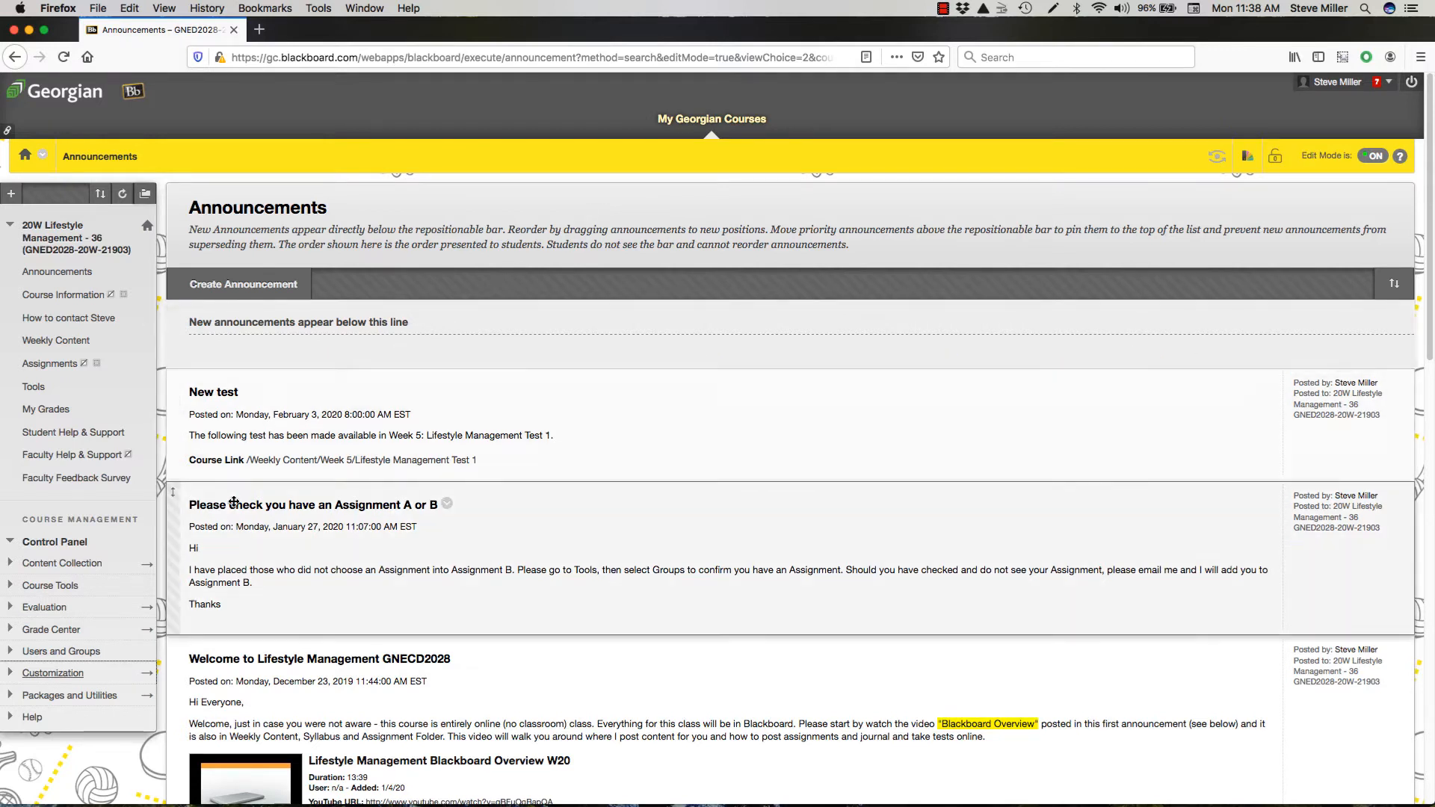
click(50, 632)
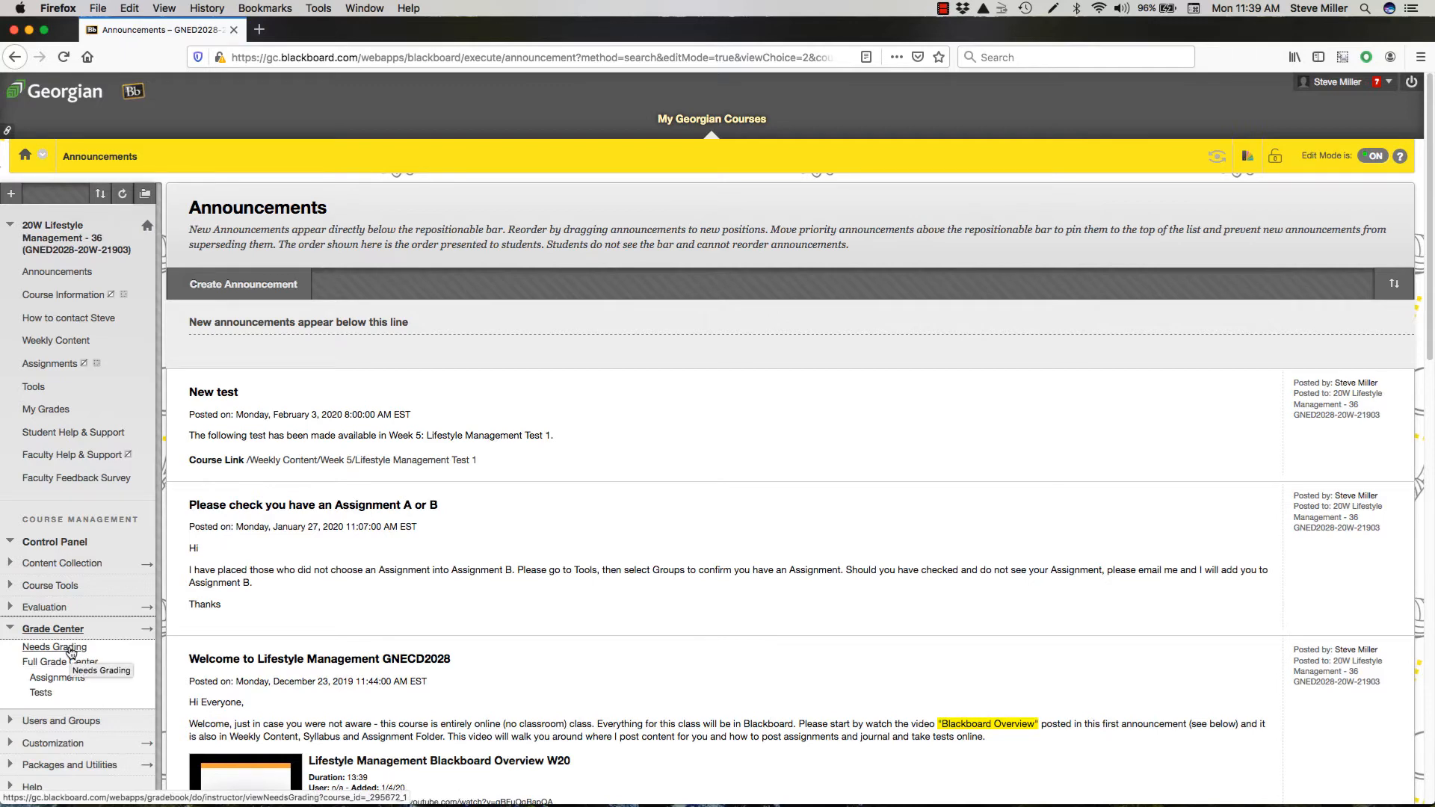
click(71, 649)
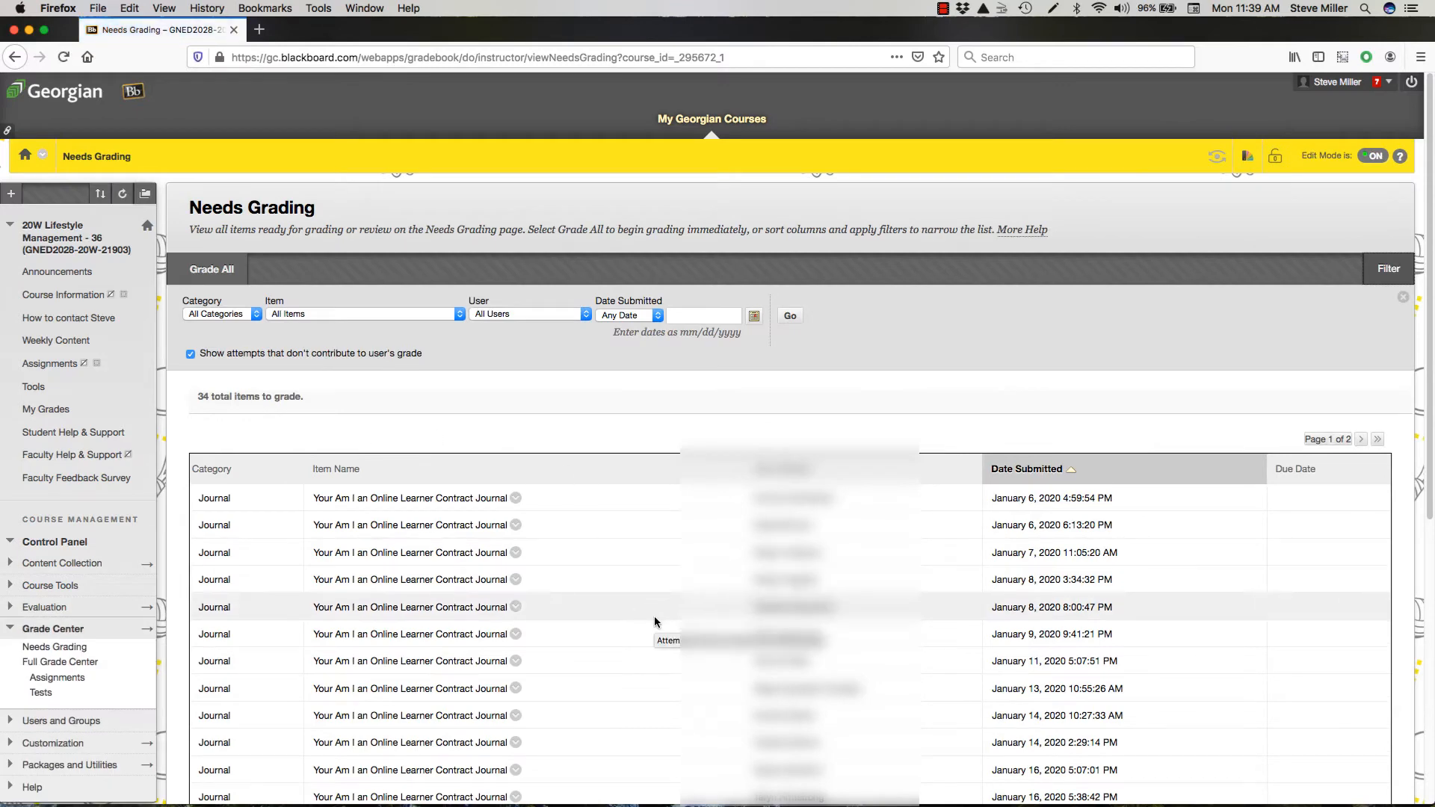
scroll(655, 617, down, 1)
scroll(655, 619, down, 6)
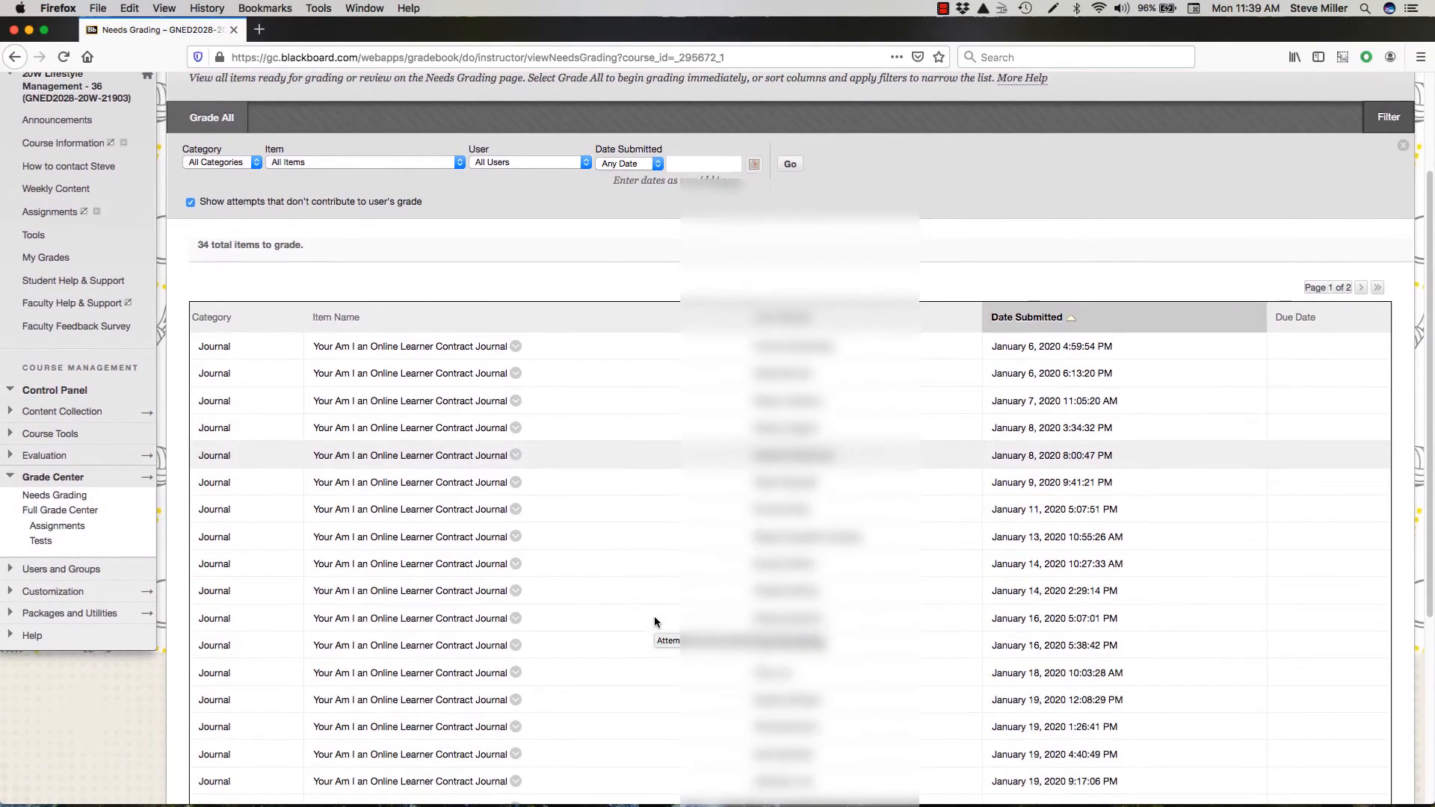
scroll(655, 622, down, 5)
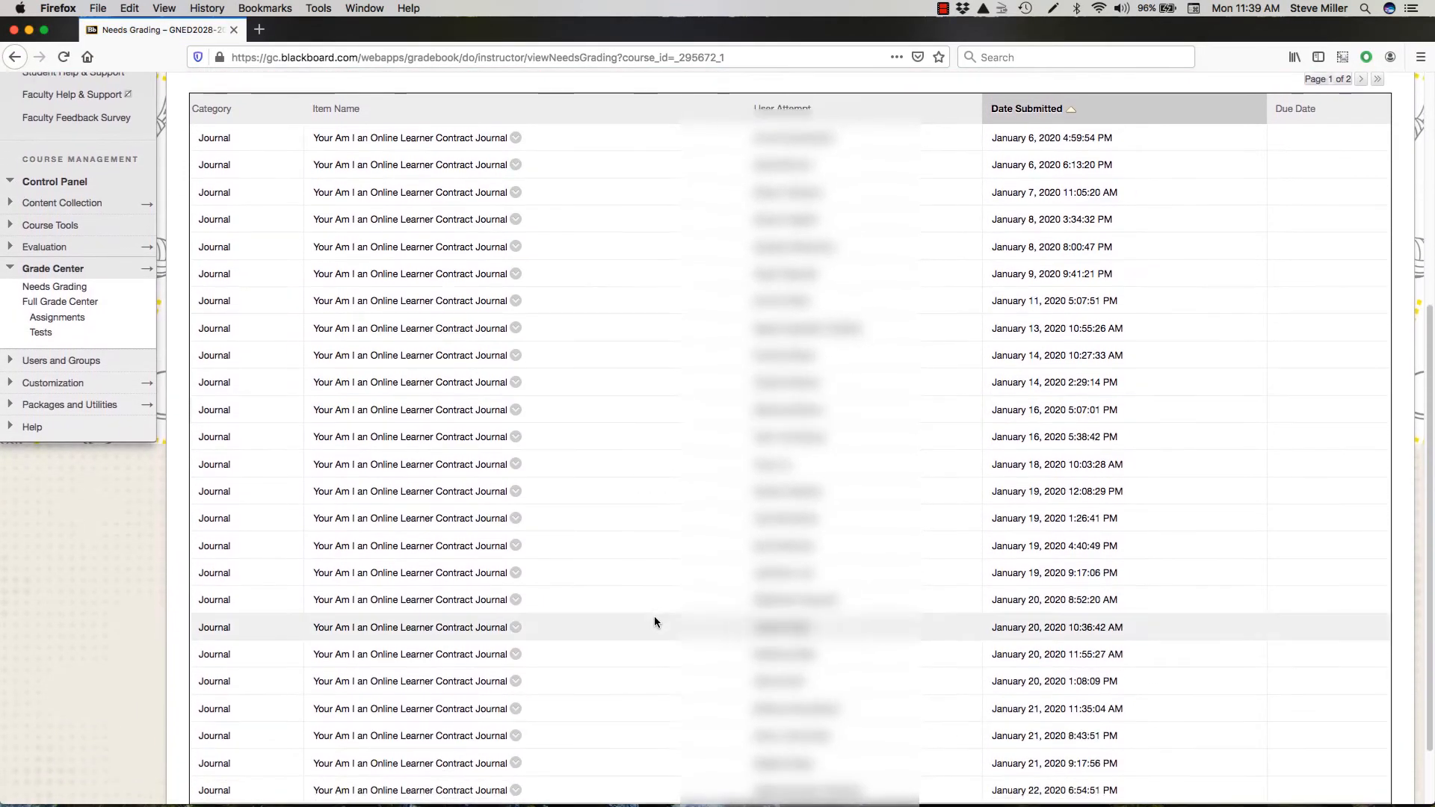
scroll(655, 622, up, 5)
scroll(655, 618, up, 4)
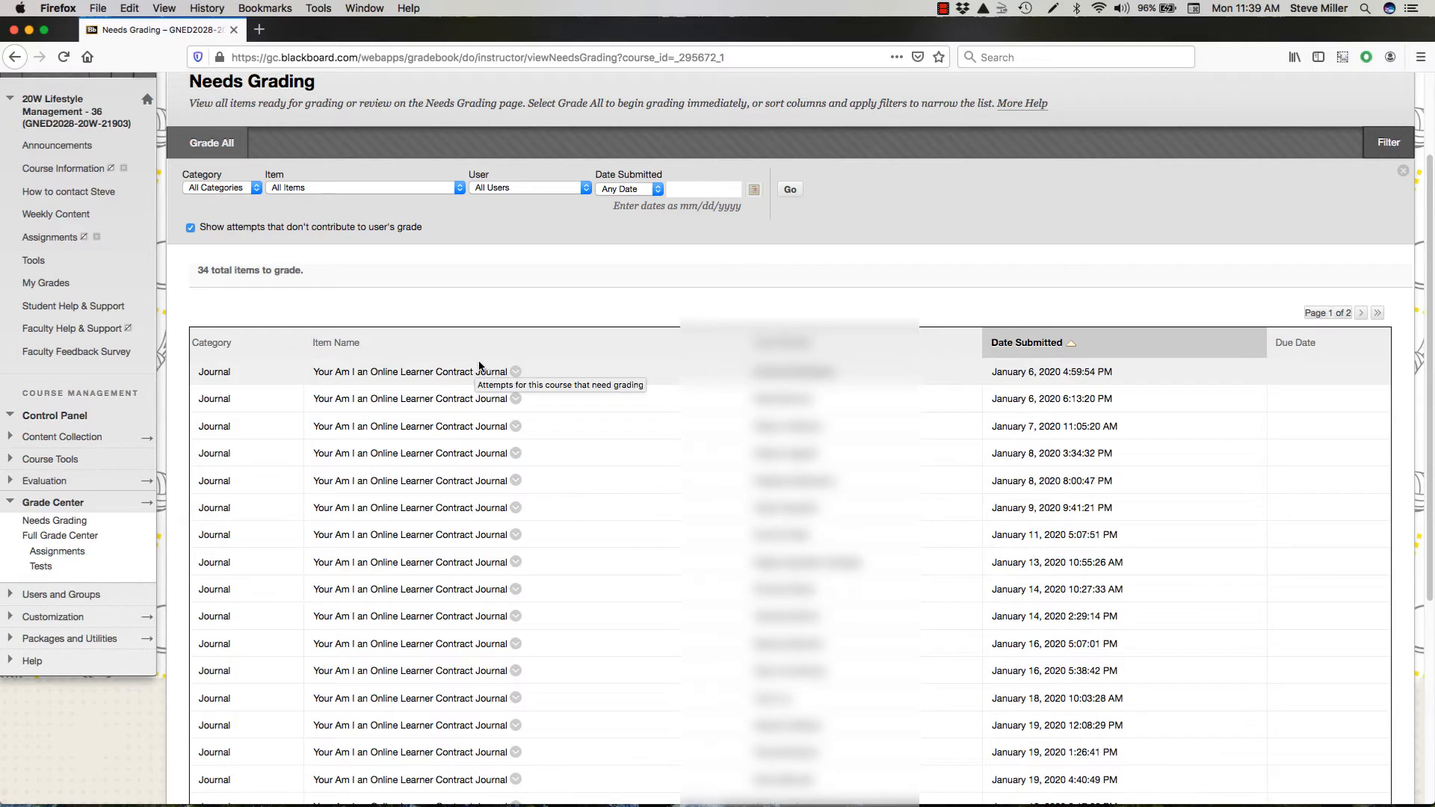
scroll(654, 407, down, 8)
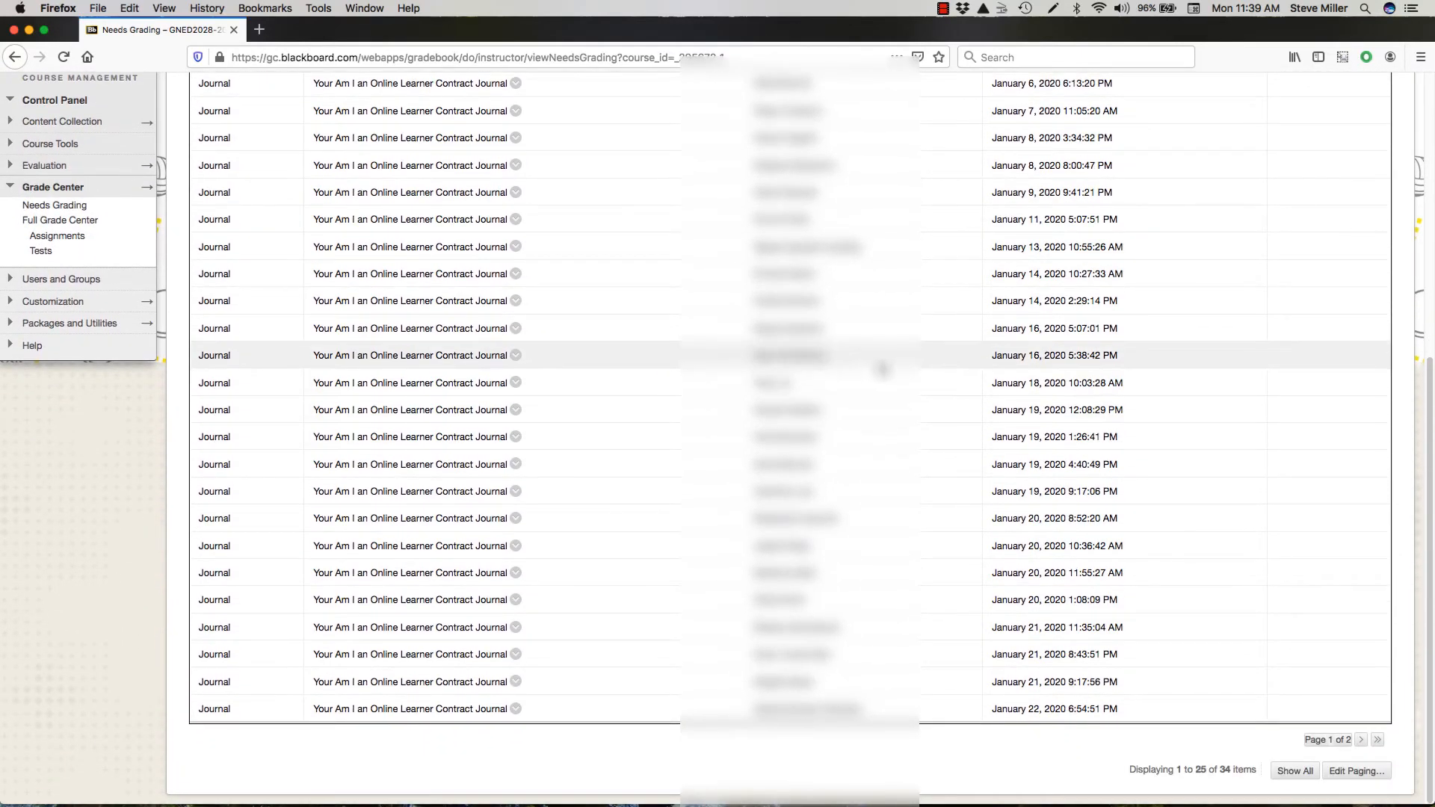
scroll(1216, 448, up, 5)
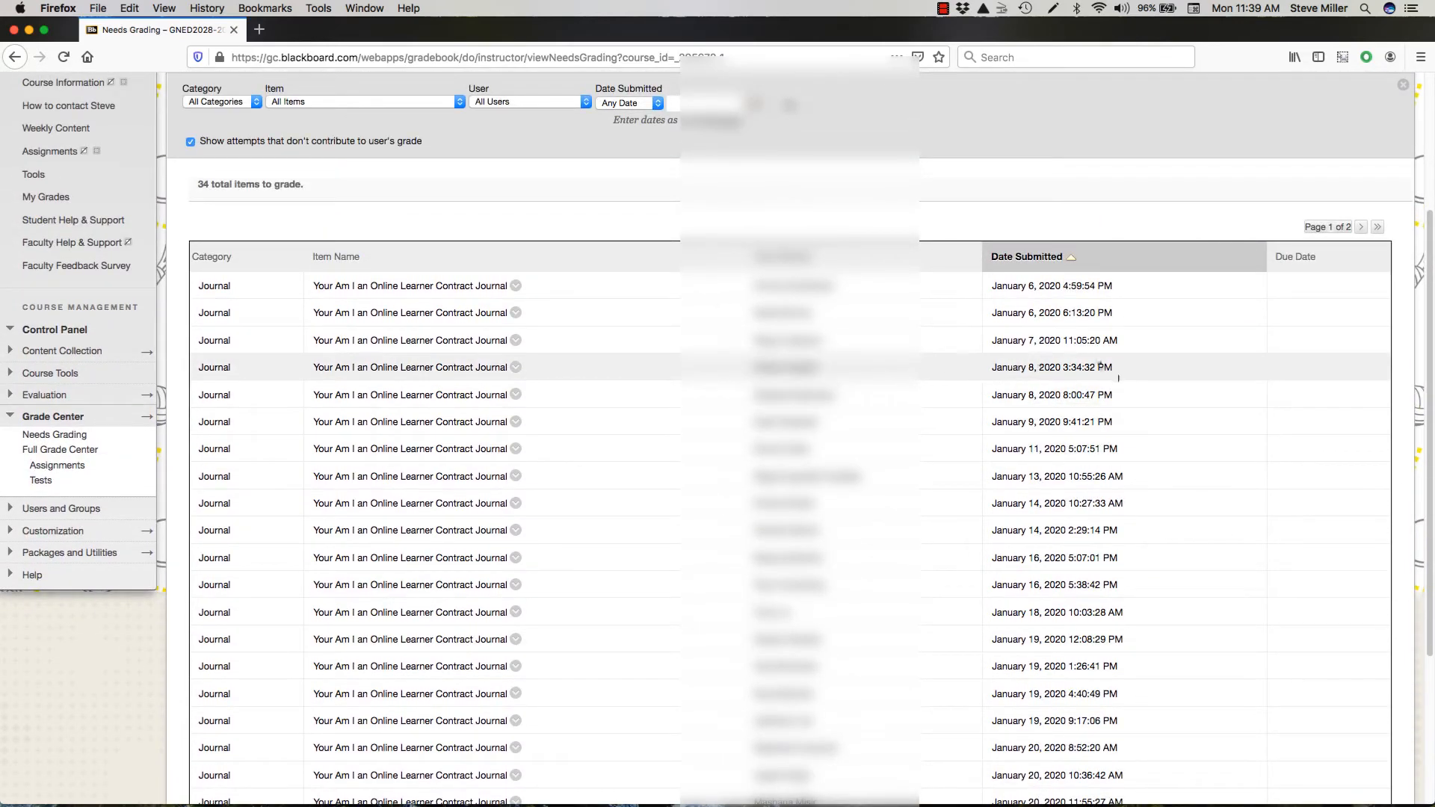
scroll(422, 459, down, 3)
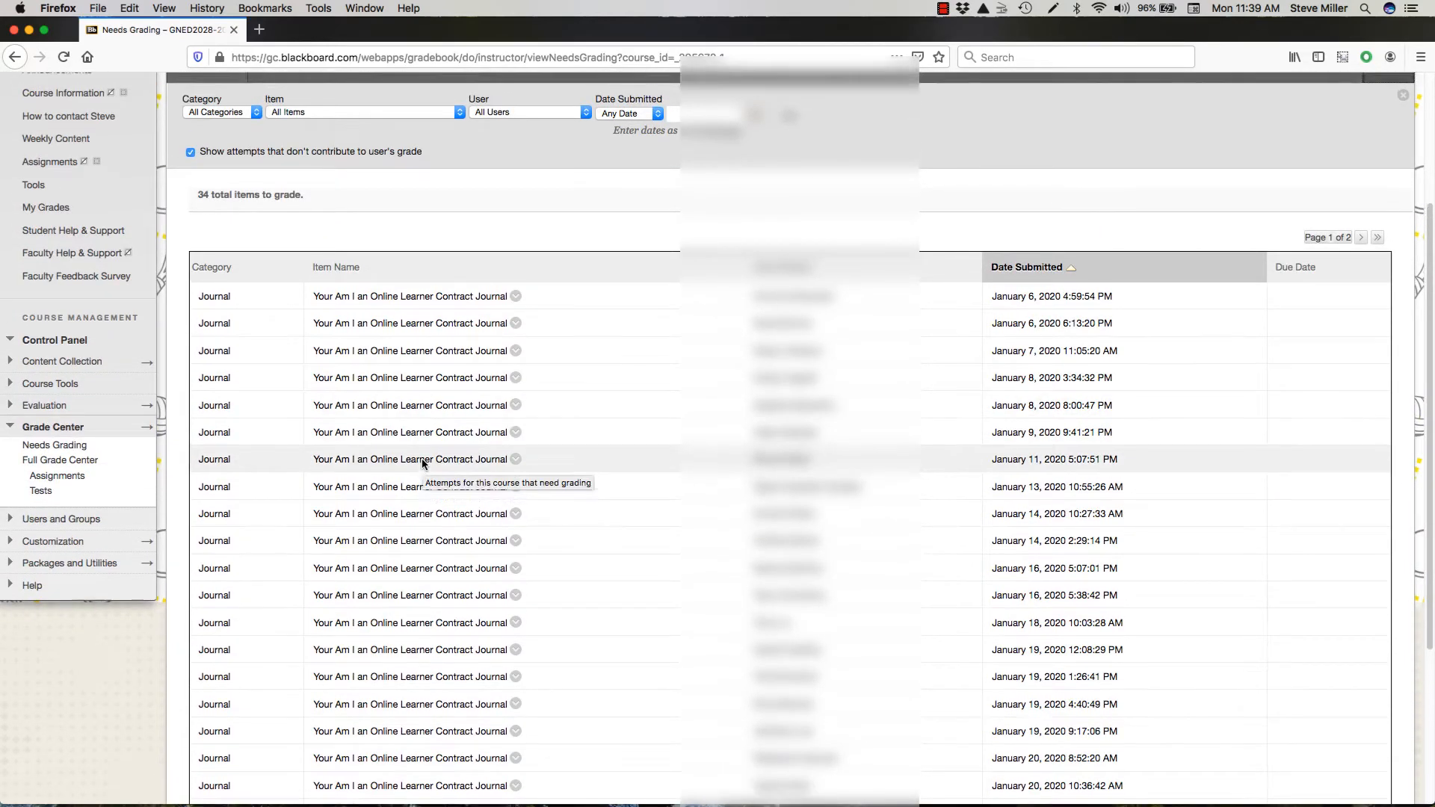
scroll(422, 459, up, 8)
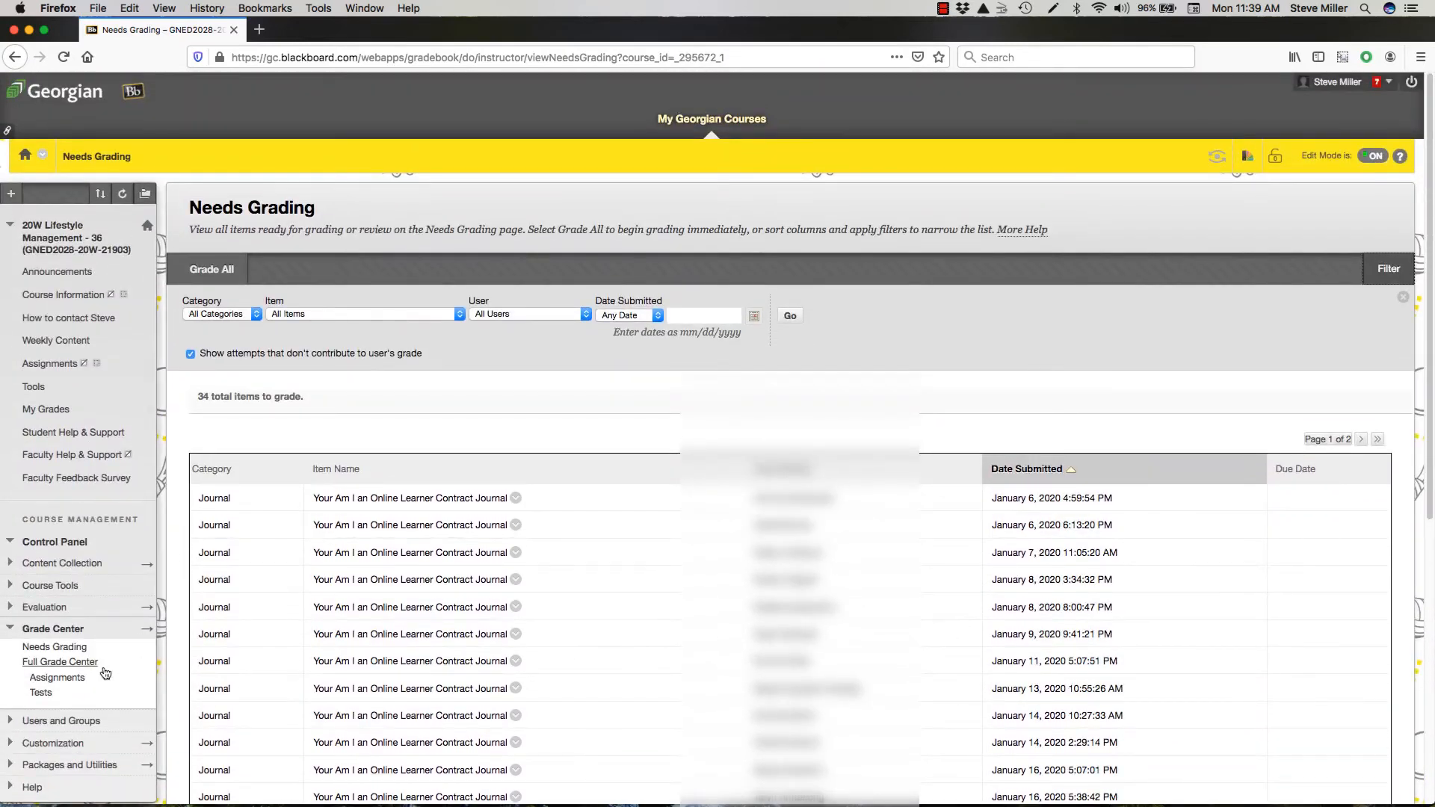
Step: Open the Full Grade Center and examine the journal, total and Lifestyle Management test columns for all students
click(75, 662)
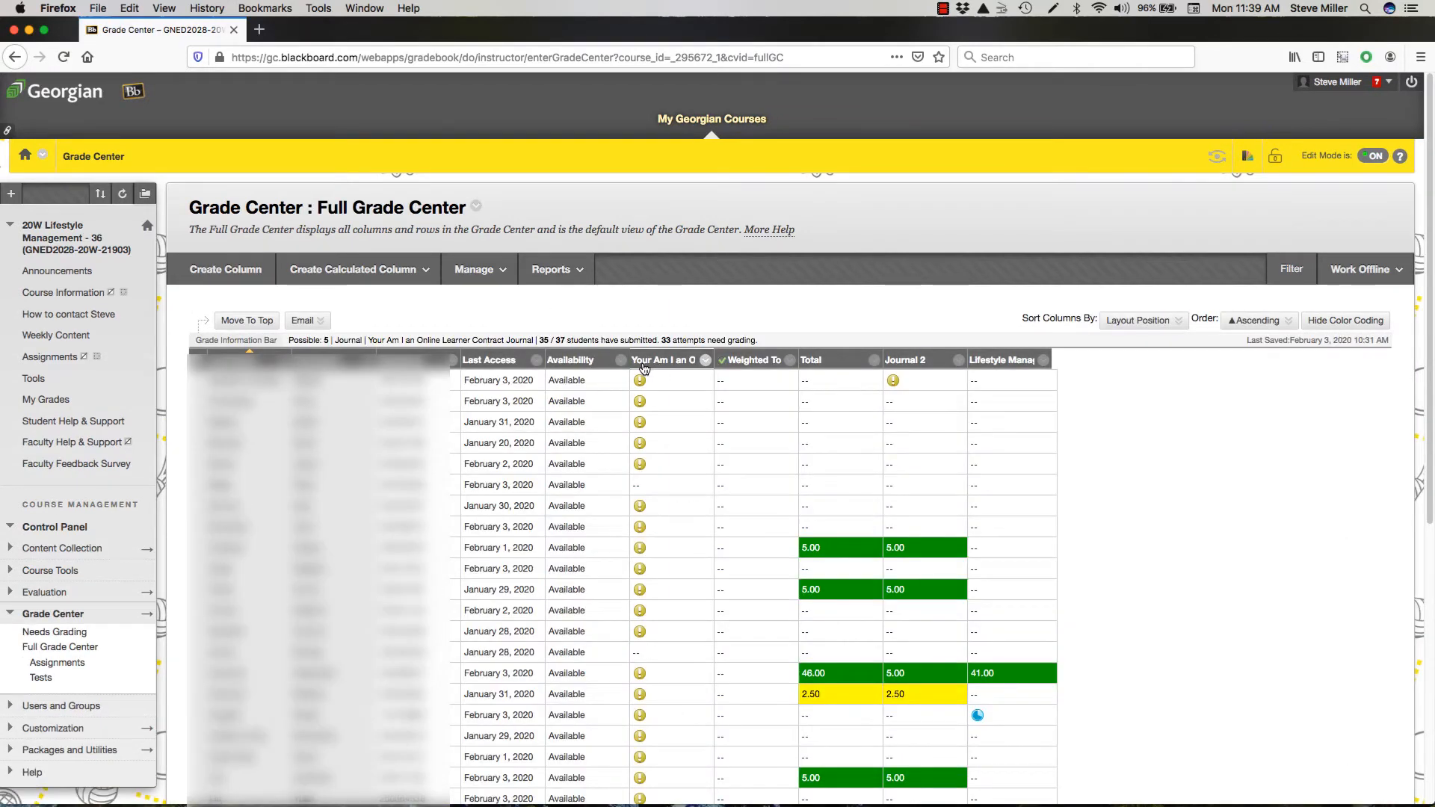
scroll(680, 419, down, 3)
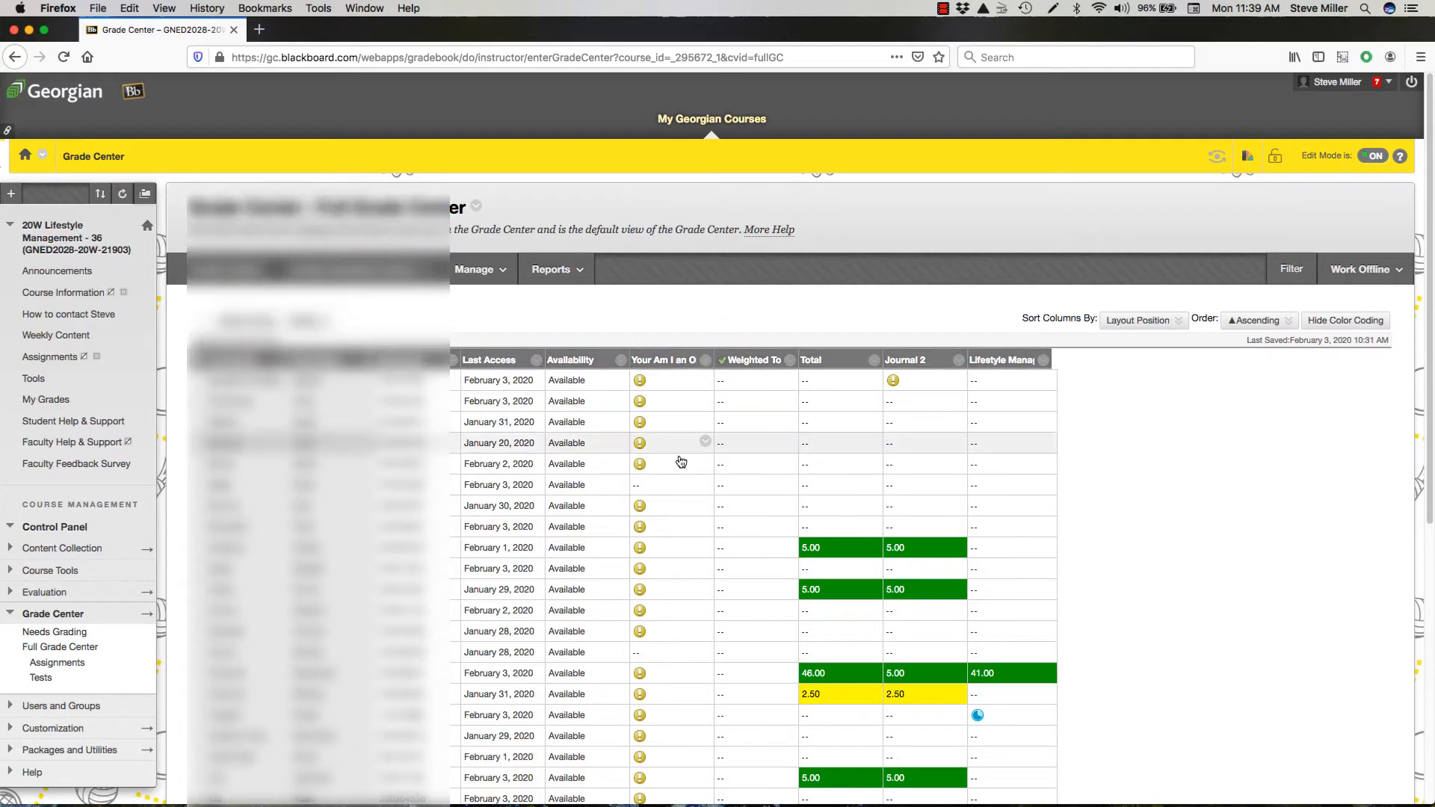
scroll(672, 471, down, 2)
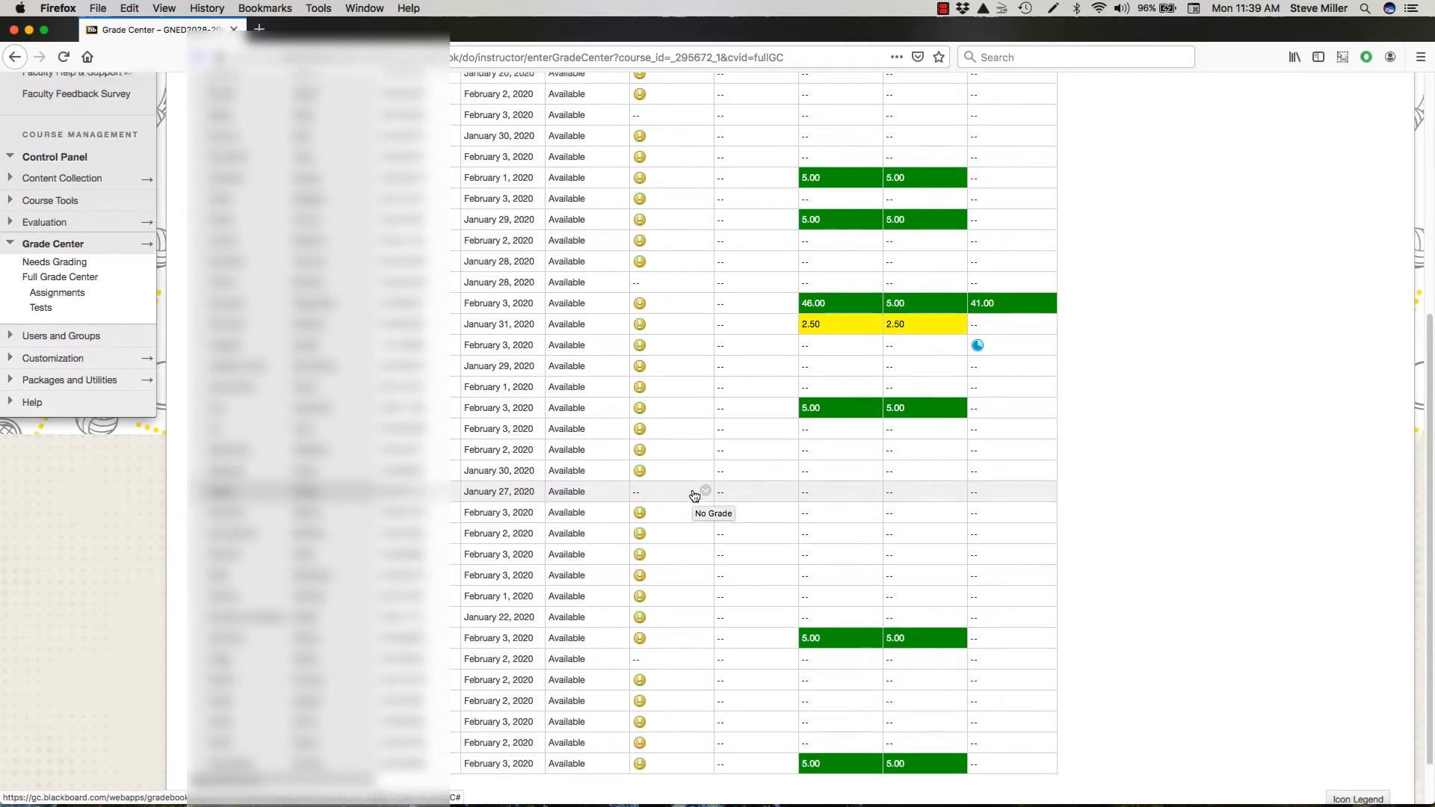
scroll(695, 495, up, 5)
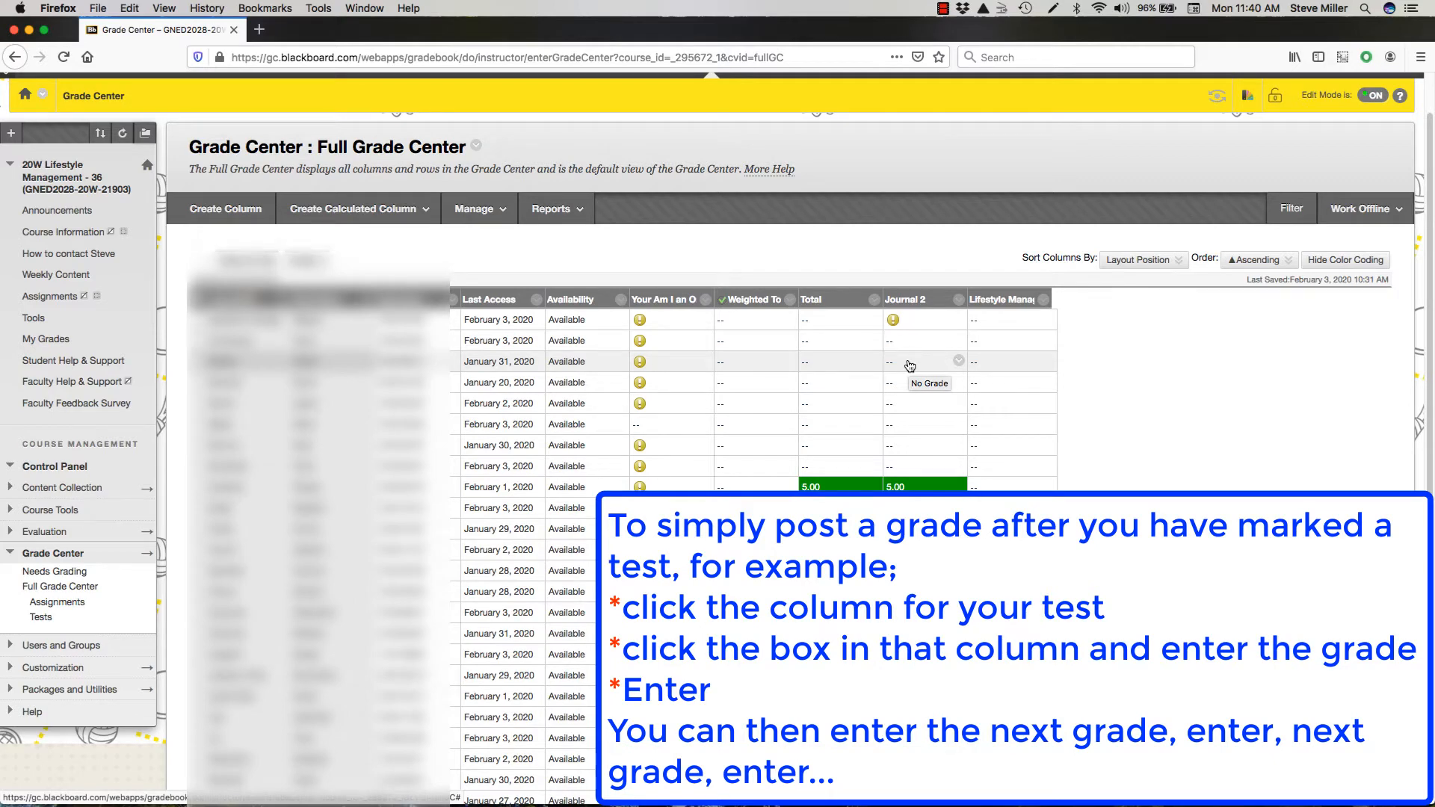
scroll(910, 366, down, 1)
scroll(1010, 461, down, 3)
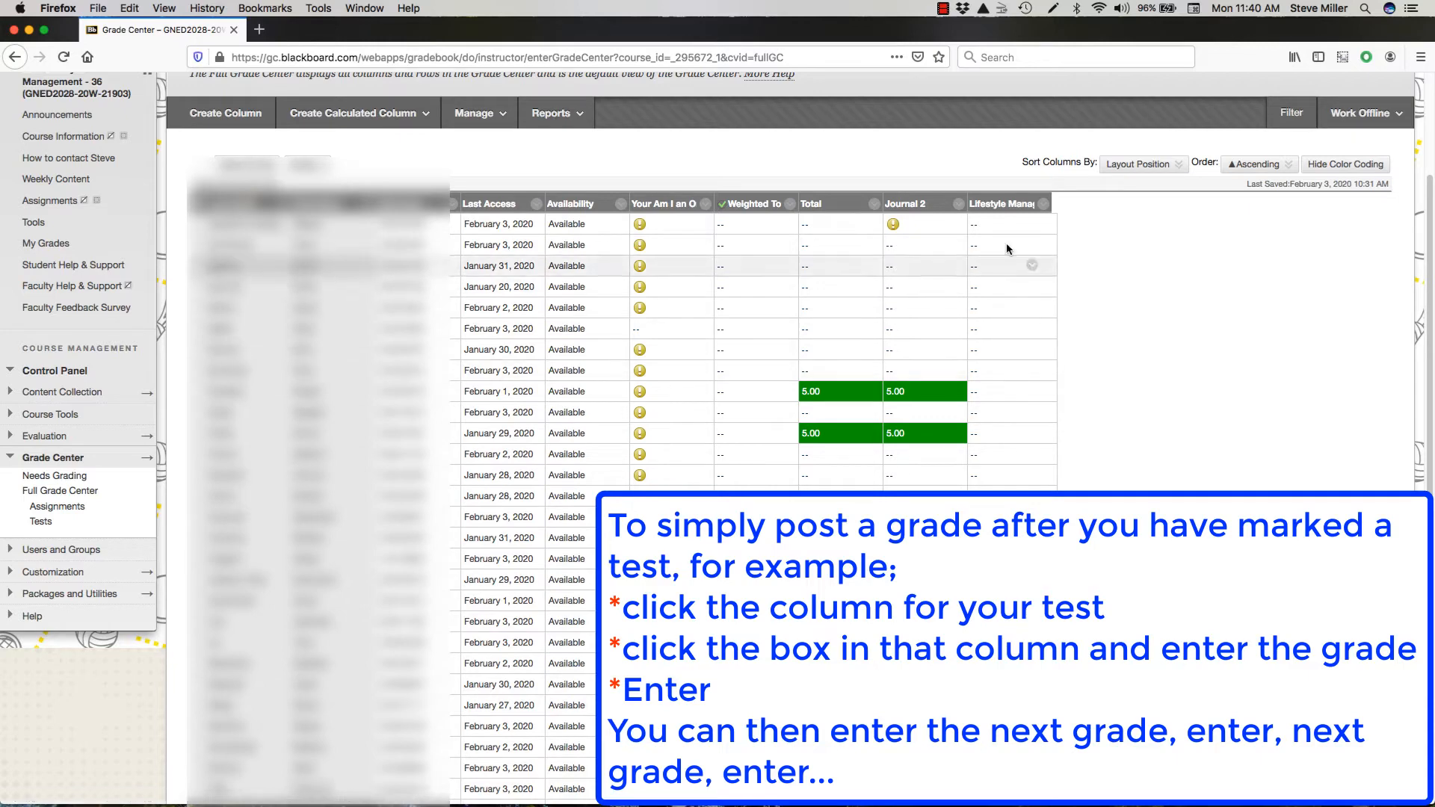
click(1003, 207)
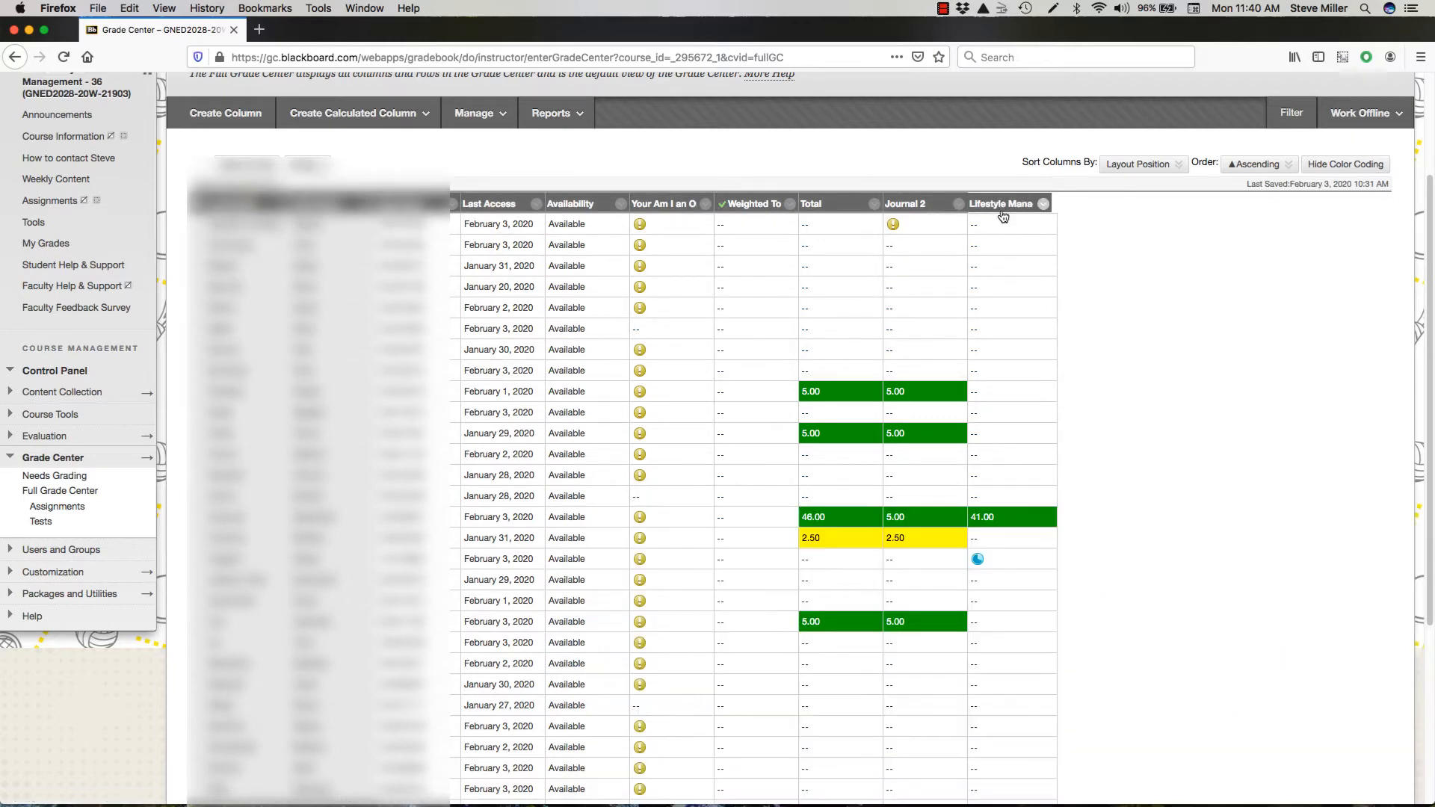
Step: Examine the Full Grade Center's student rows, the Lifestyle Management test column and the calculated column options
mouse_move(1000, 209)
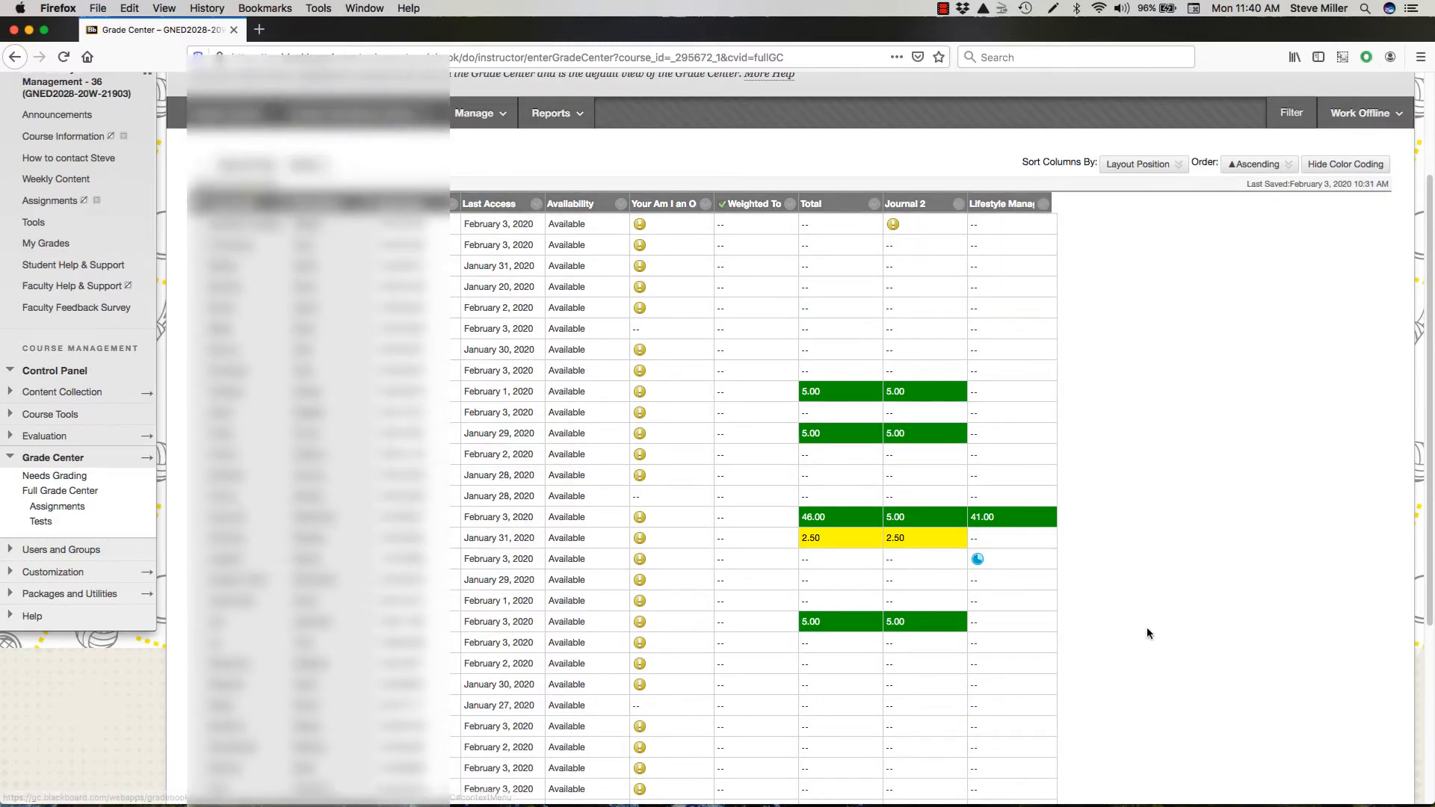
scroll(1147, 628, down, 5)
scroll(1147, 626, up, 4)
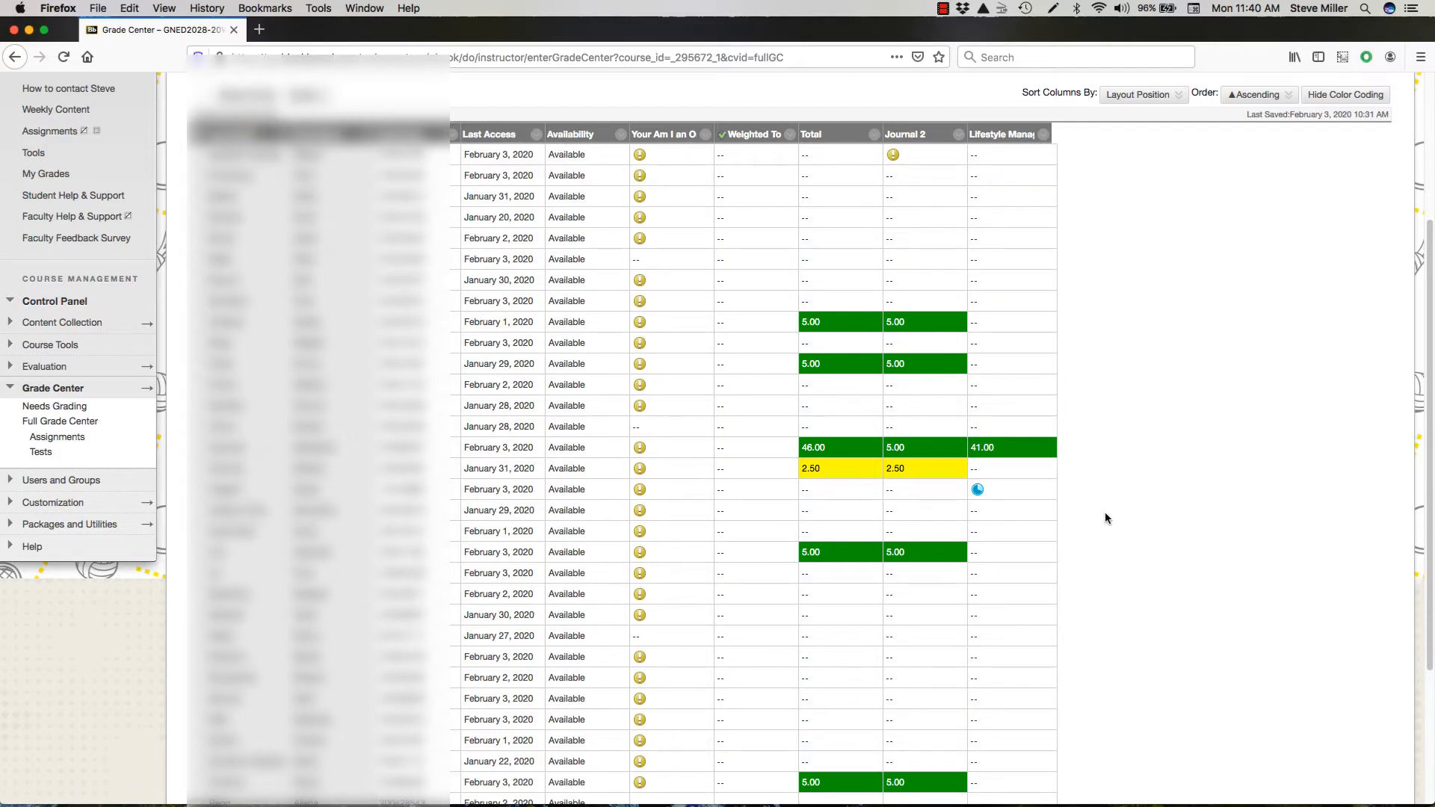
scroll(1105, 513, up, 5)
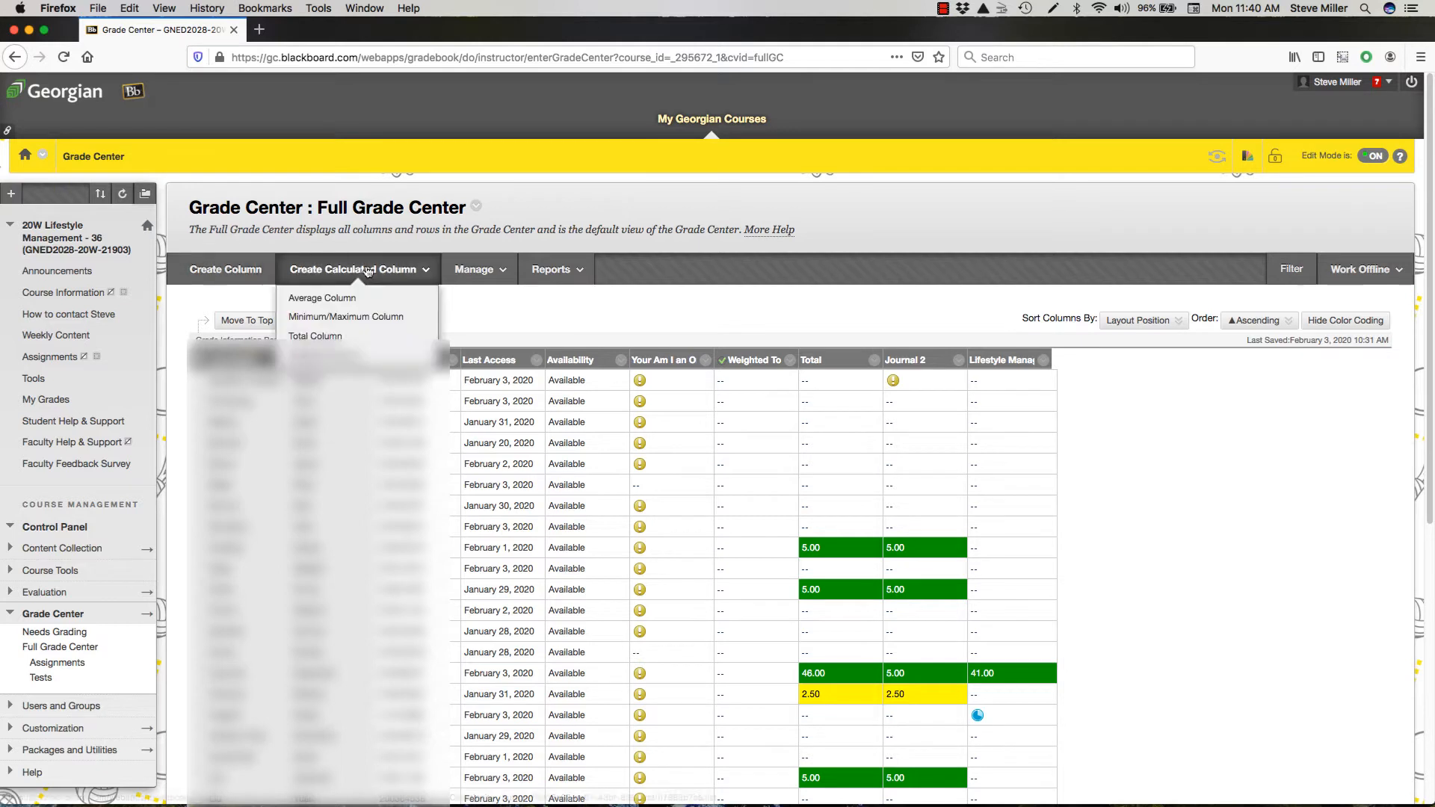
mouse_move(491, 281)
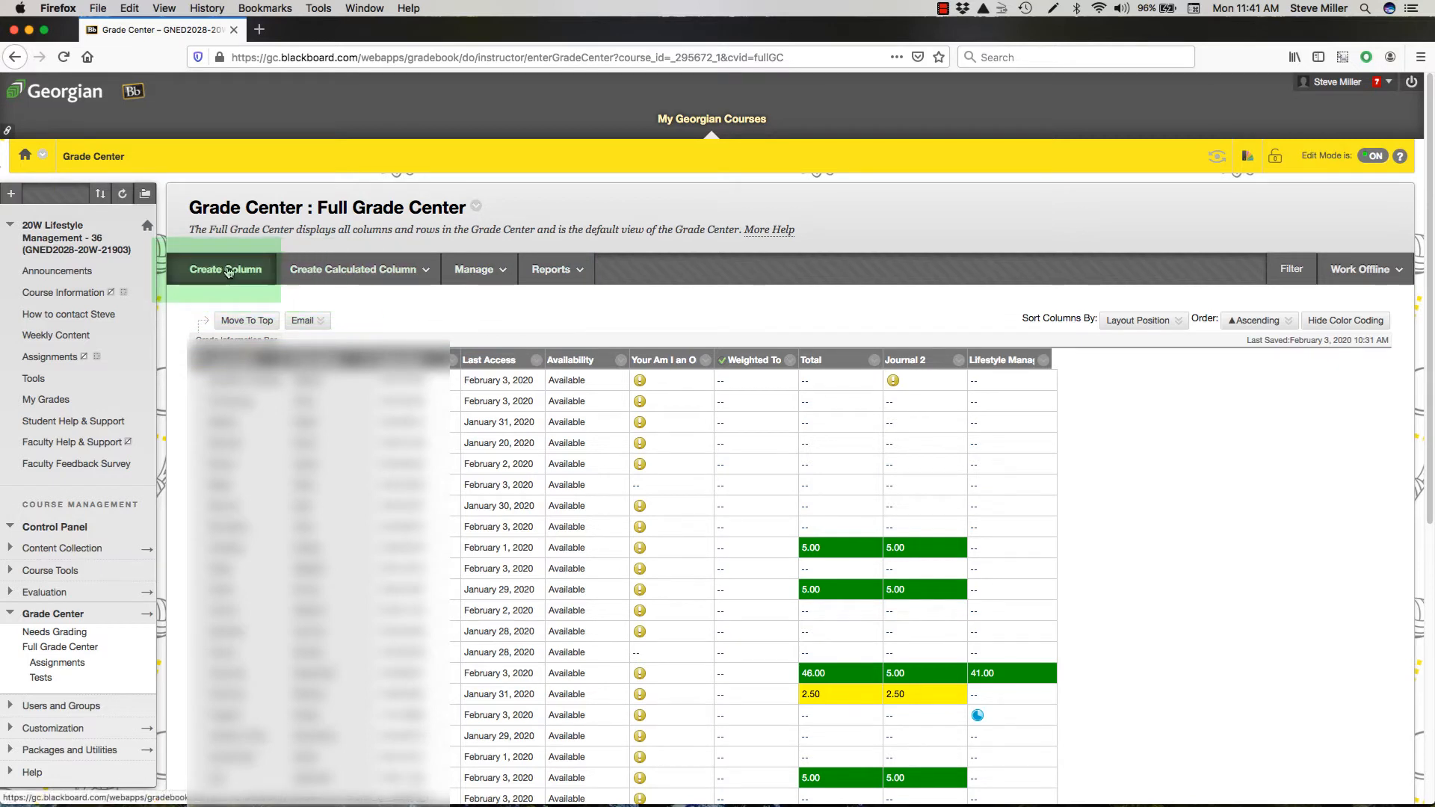
click(344, 270)
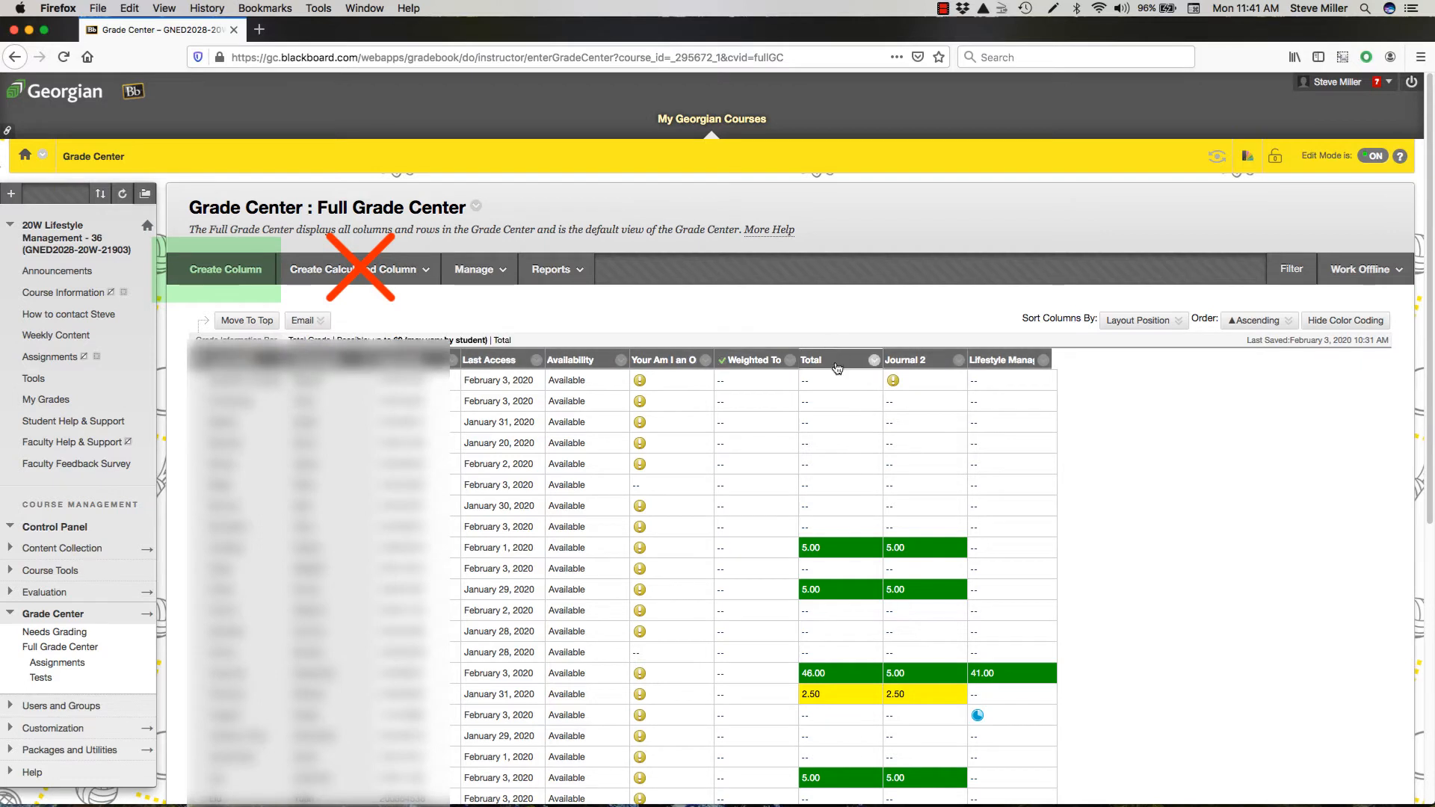
click(373, 260)
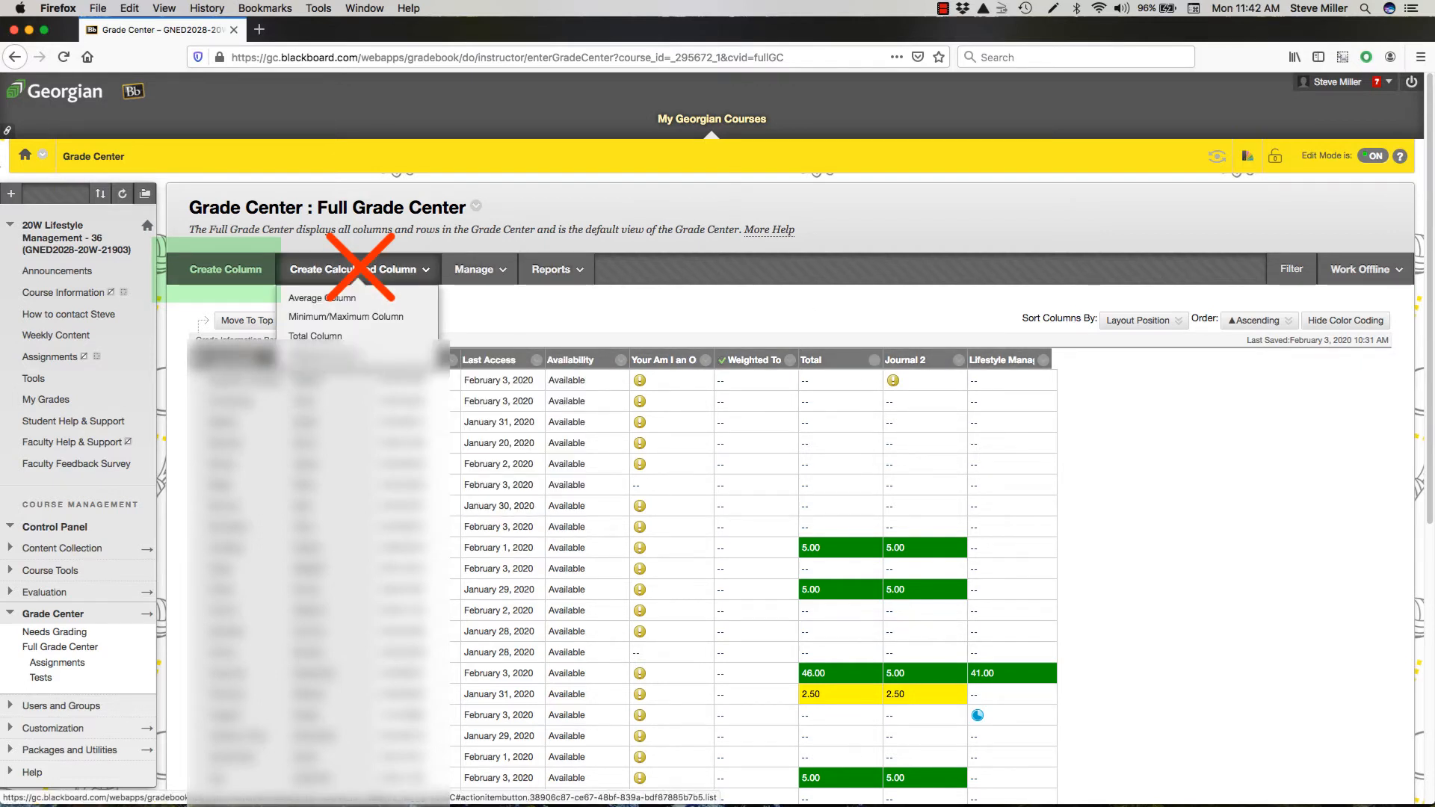
Step: Start a new grade column and name it Journal 3
click(215, 274)
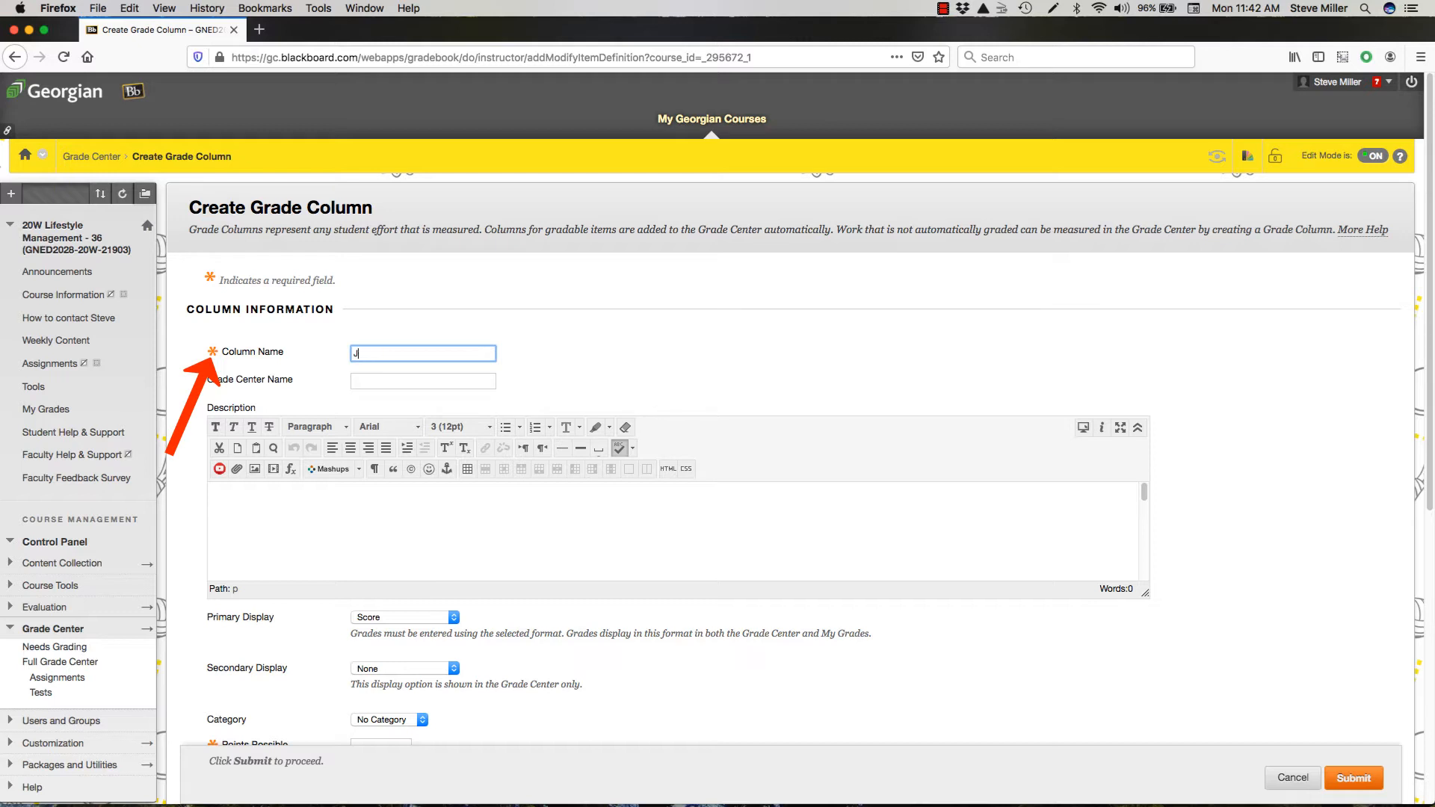
text(ournalk)
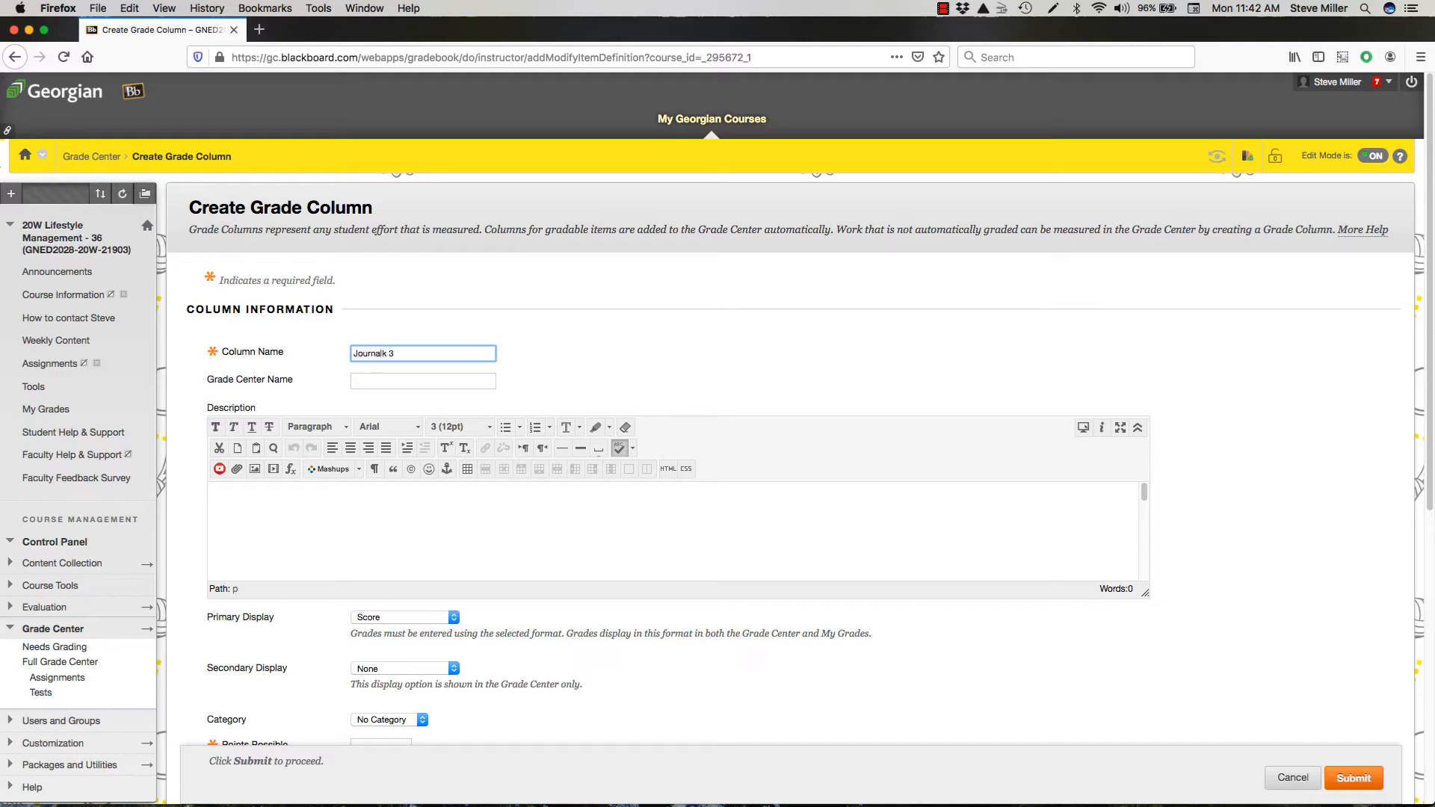
click(387, 354)
key(BackSpace)
Step: Set the Journal 3 column's points possible to 5 and its secondary display to Percentage
scroll(511, 387, down, 5)
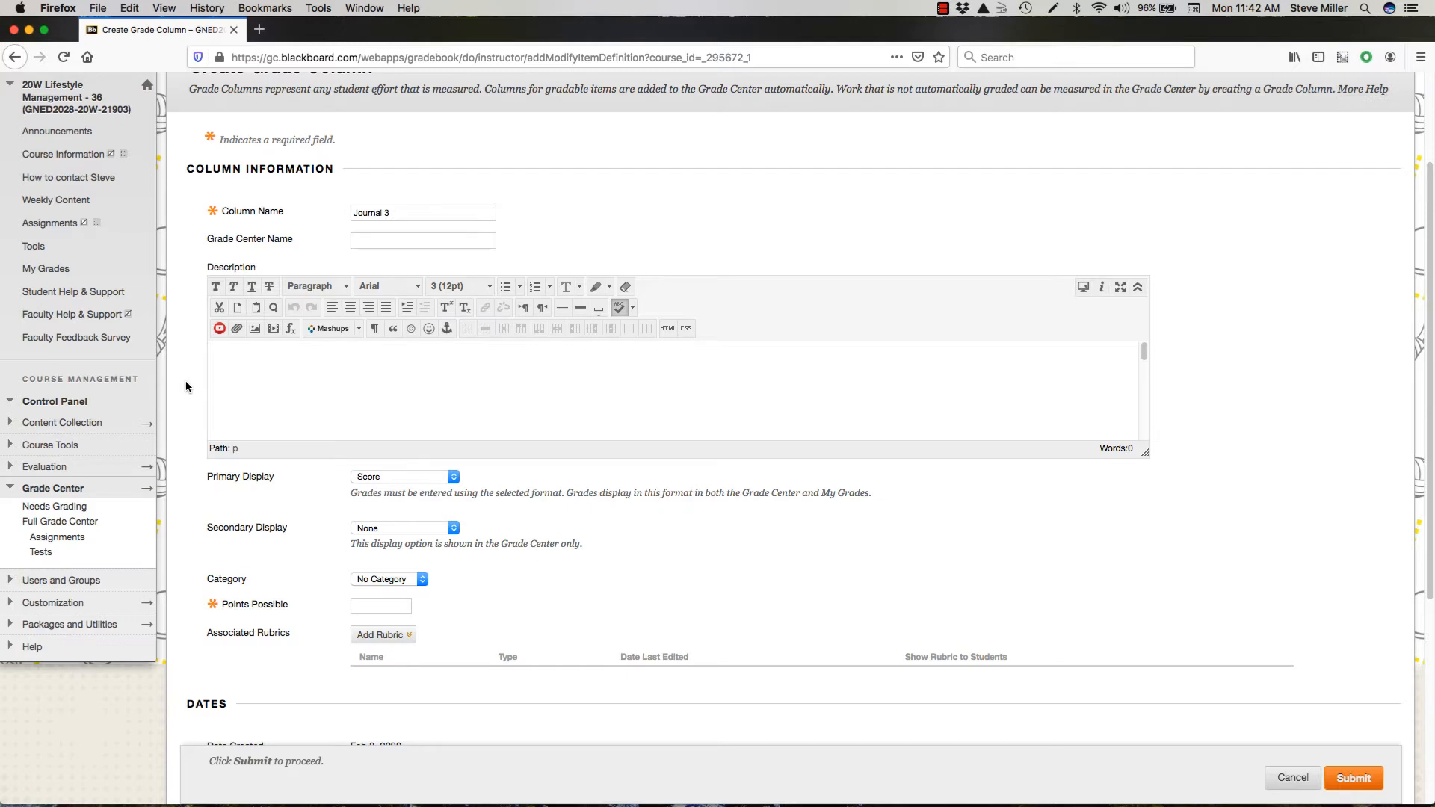
scroll(185, 386, down, 5)
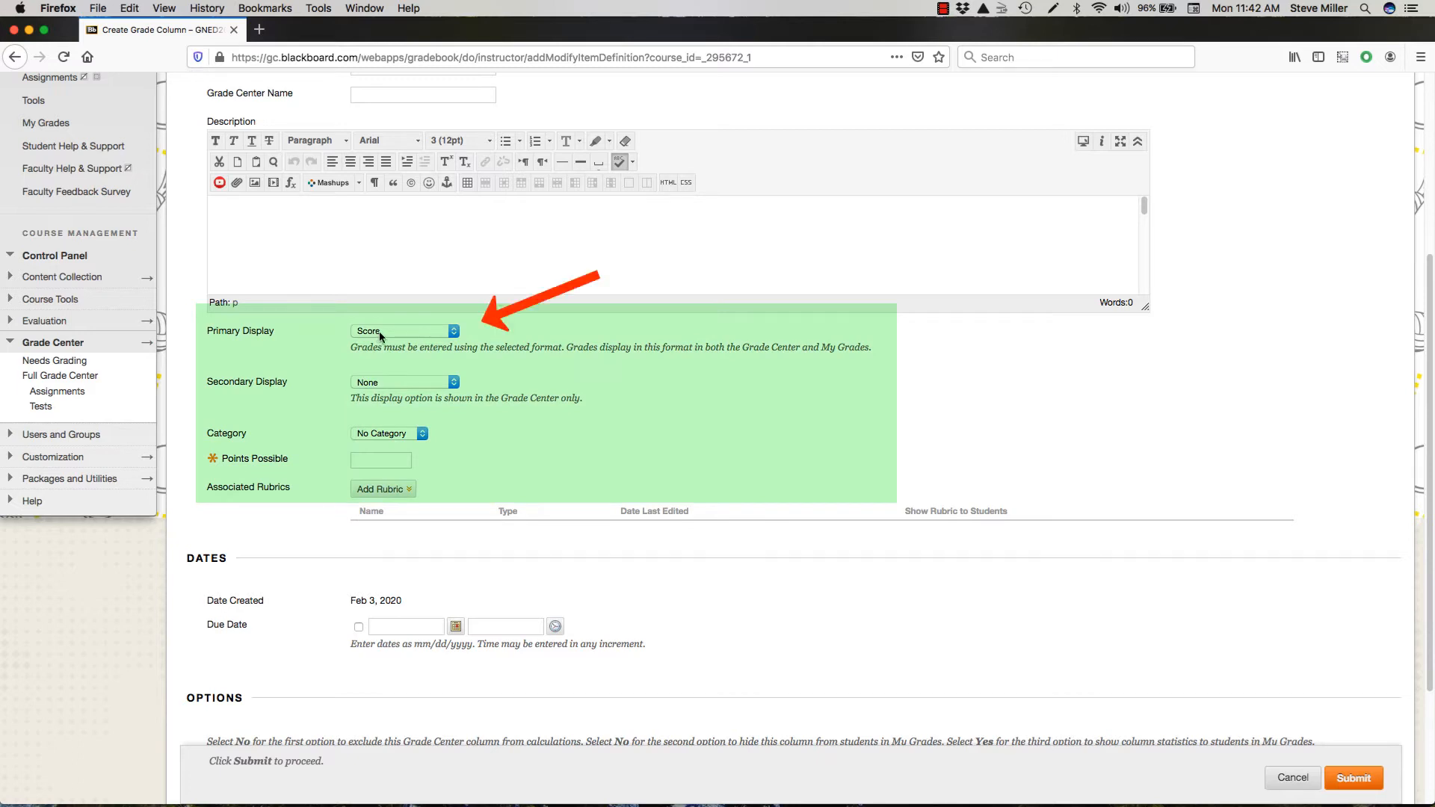
click(369, 461)
click(487, 384)
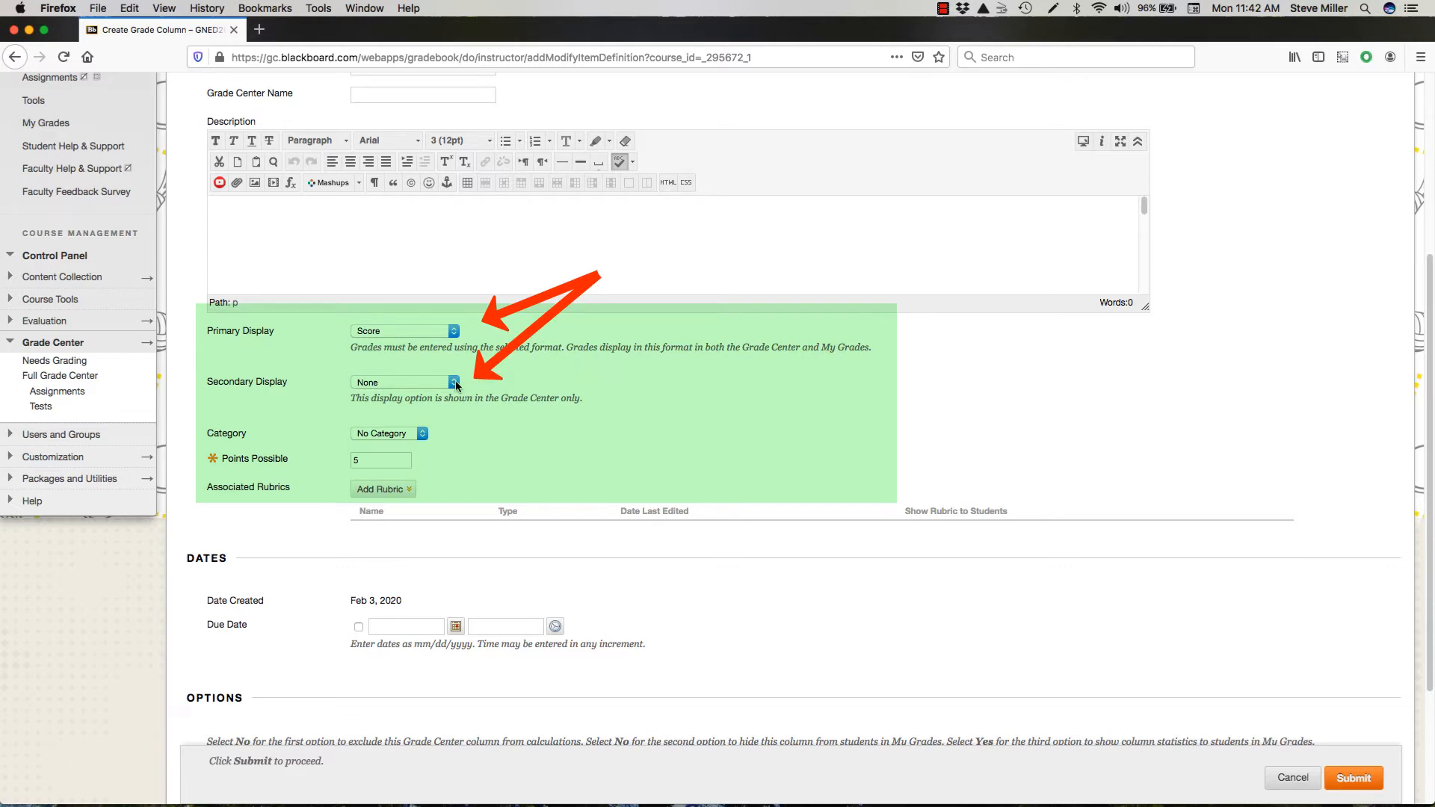
click(454, 383)
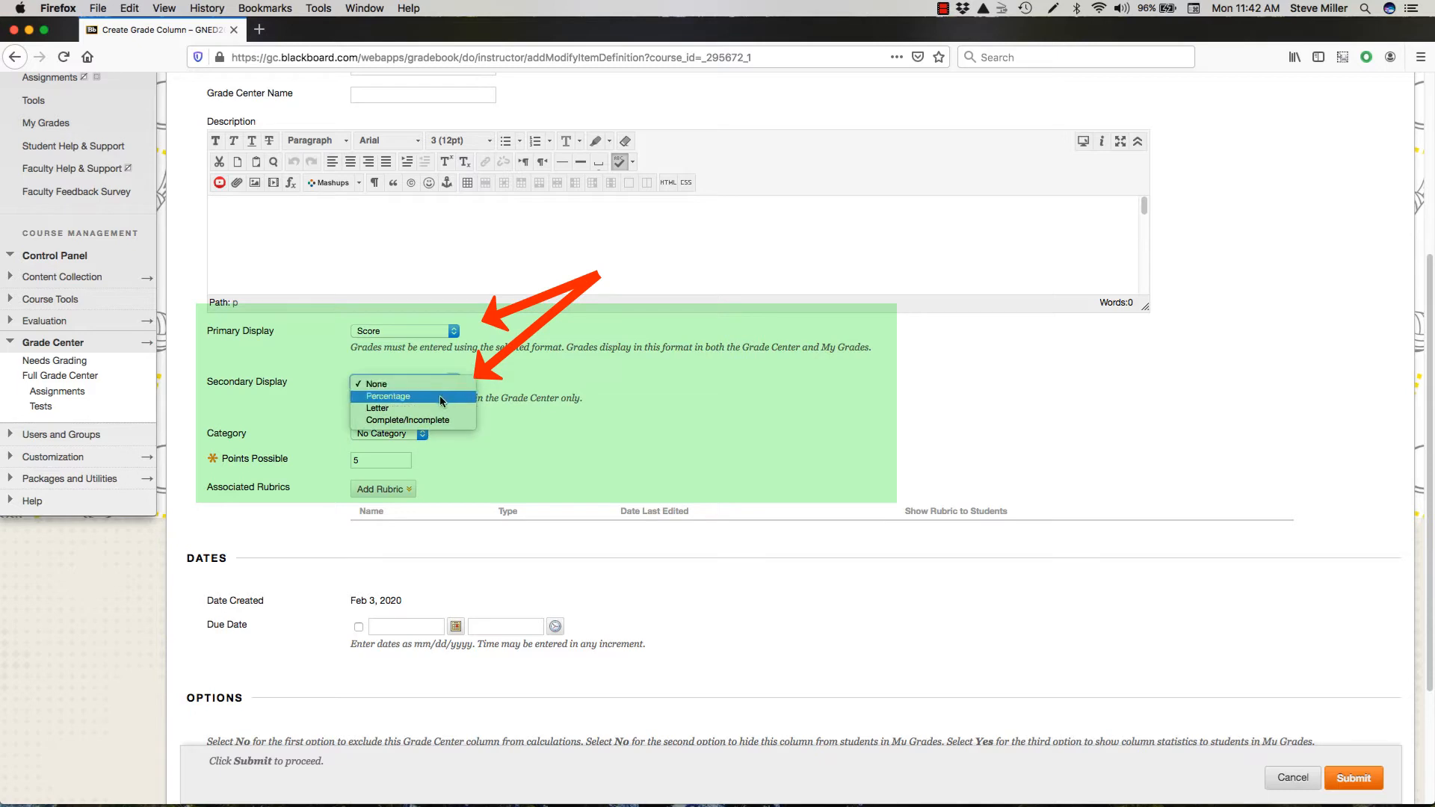
click(440, 396)
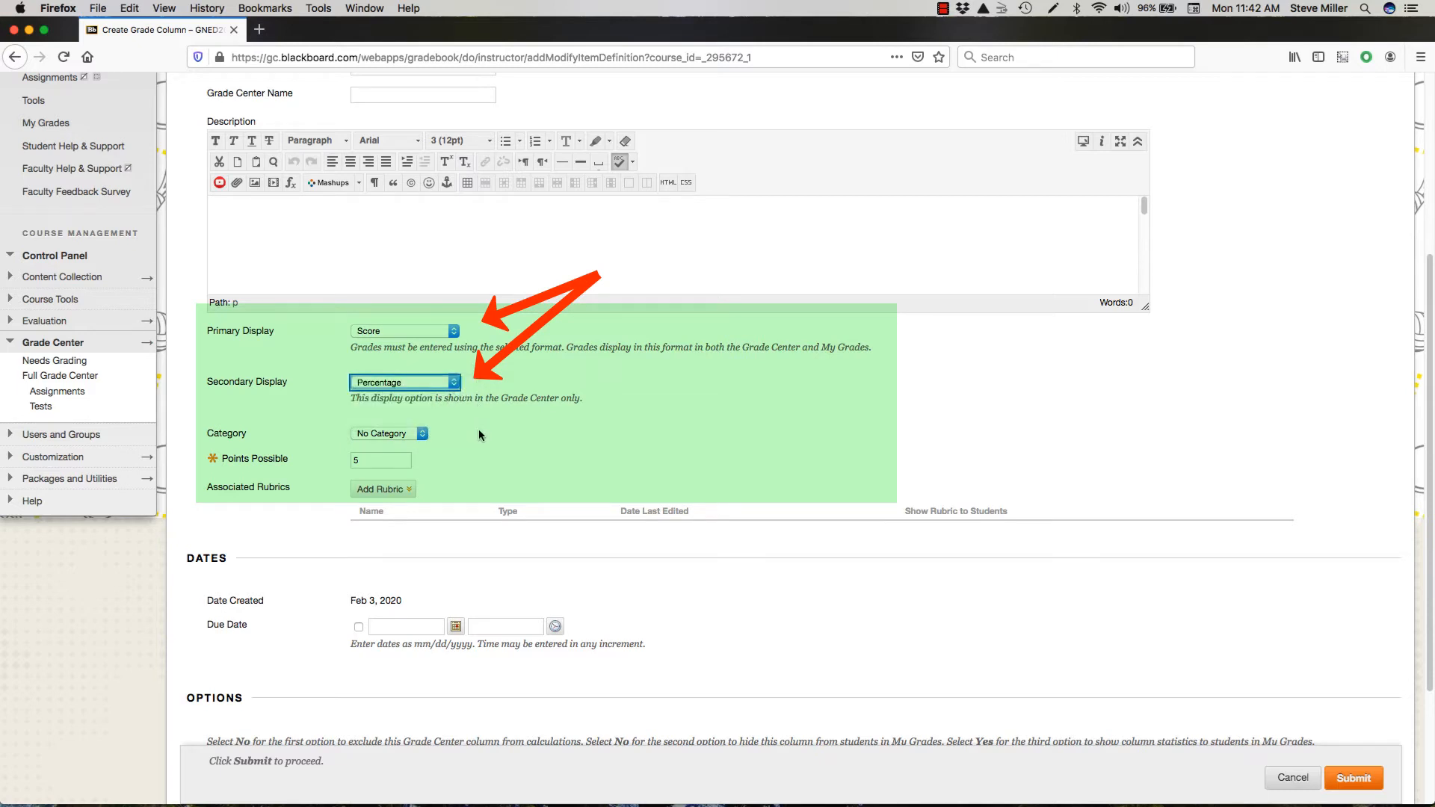
click(479, 392)
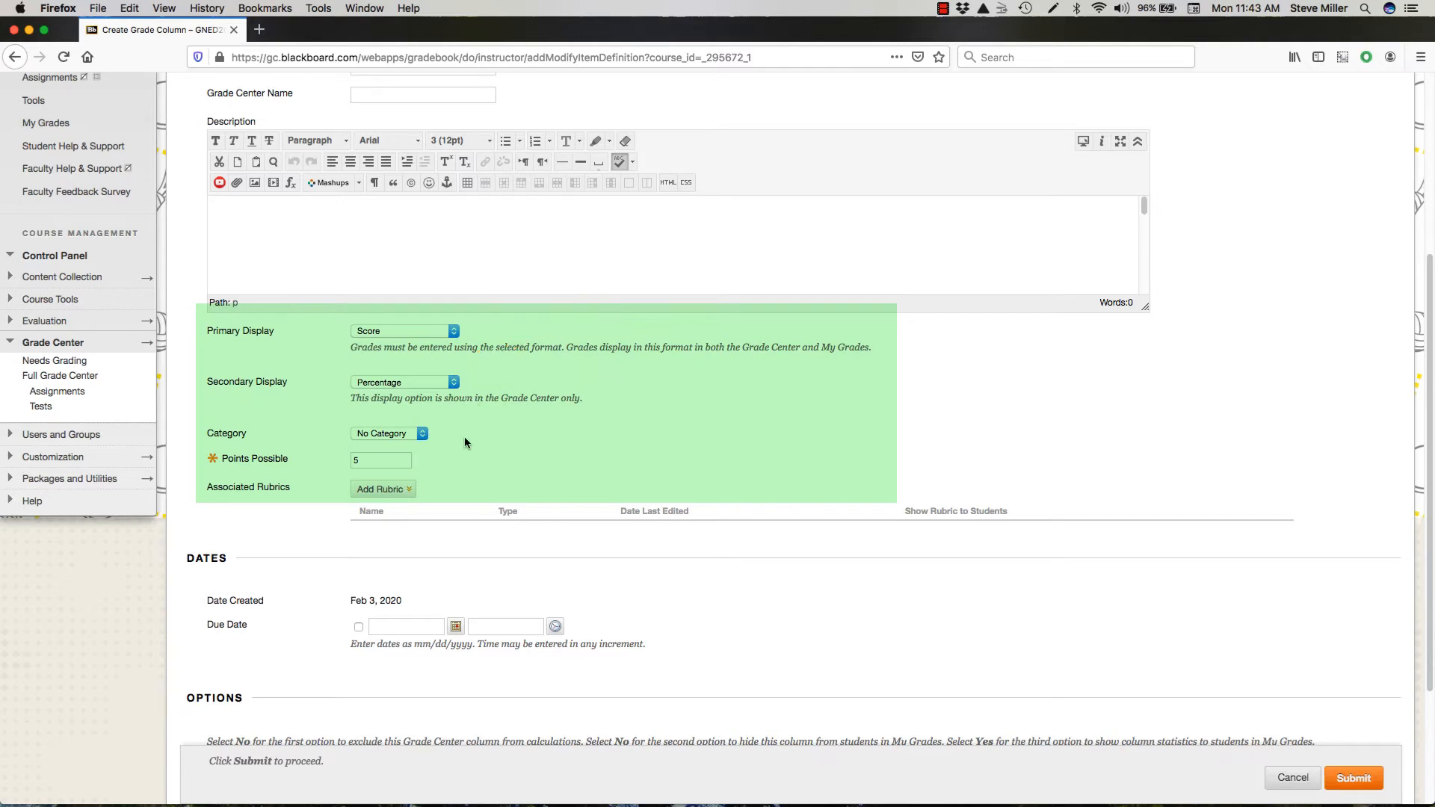
Step: Check the remaining date and visibility options, submit the Journal 3 column, and review the Full Grade Center grid
scroll(464, 439, down, 2)
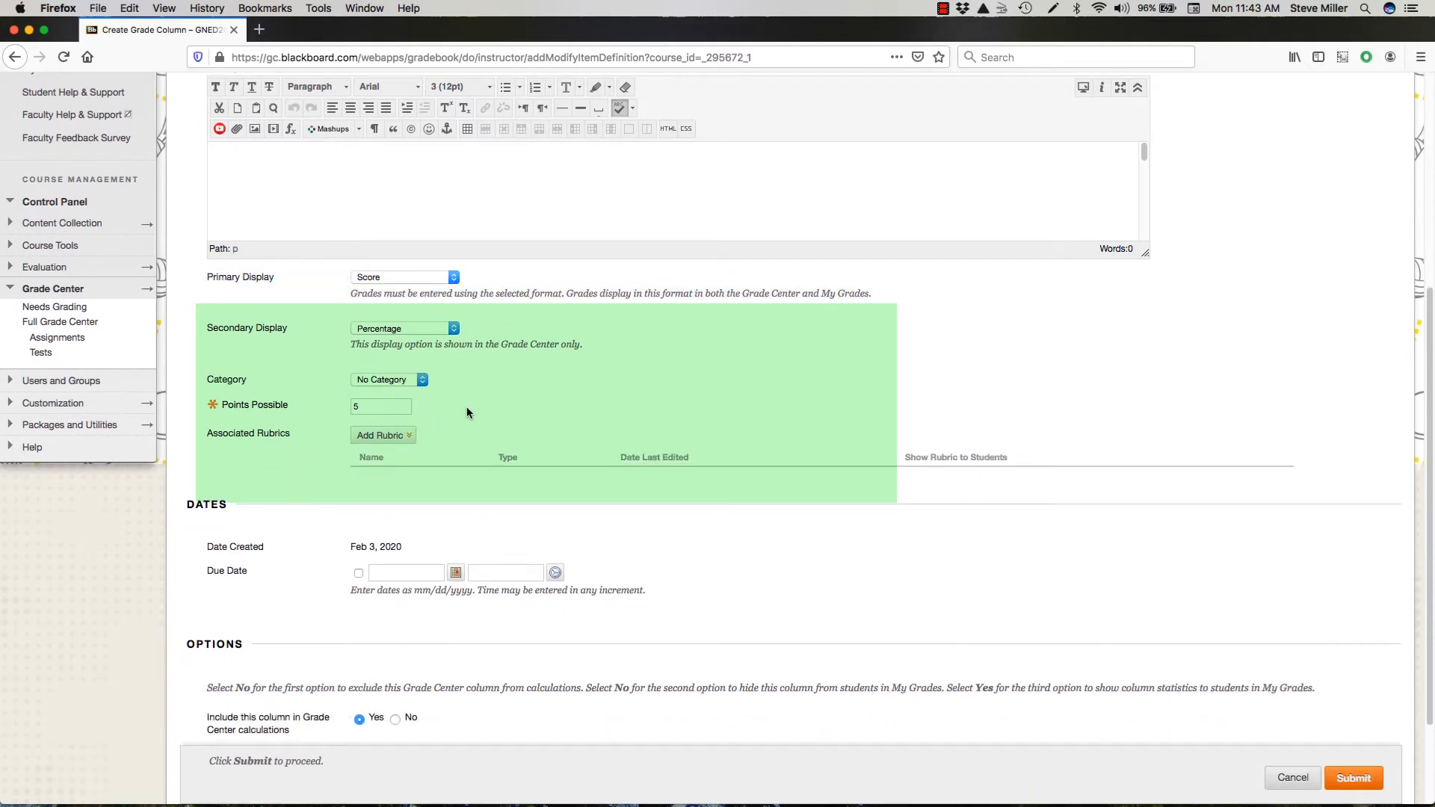
scroll(466, 407, down, 4)
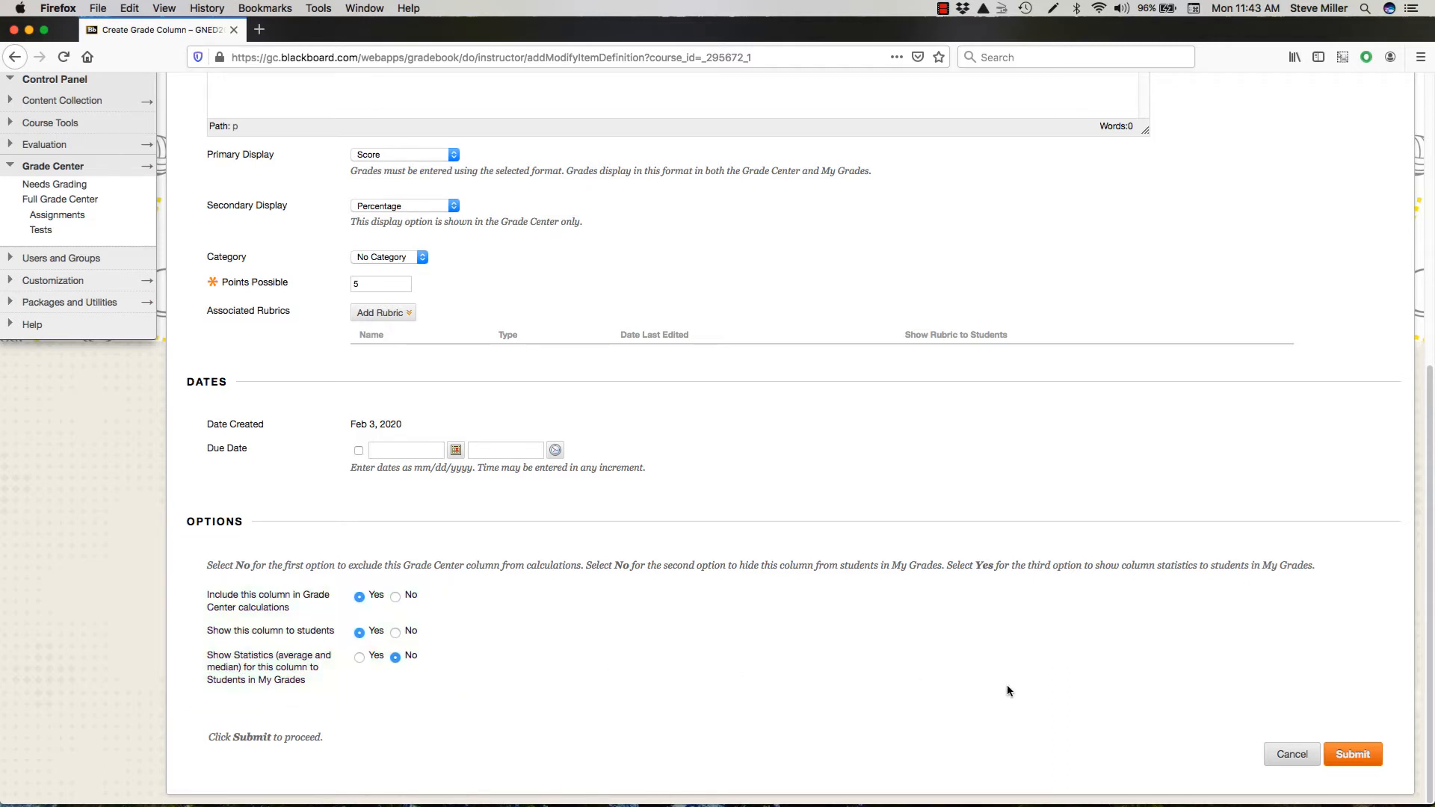
click(1355, 755)
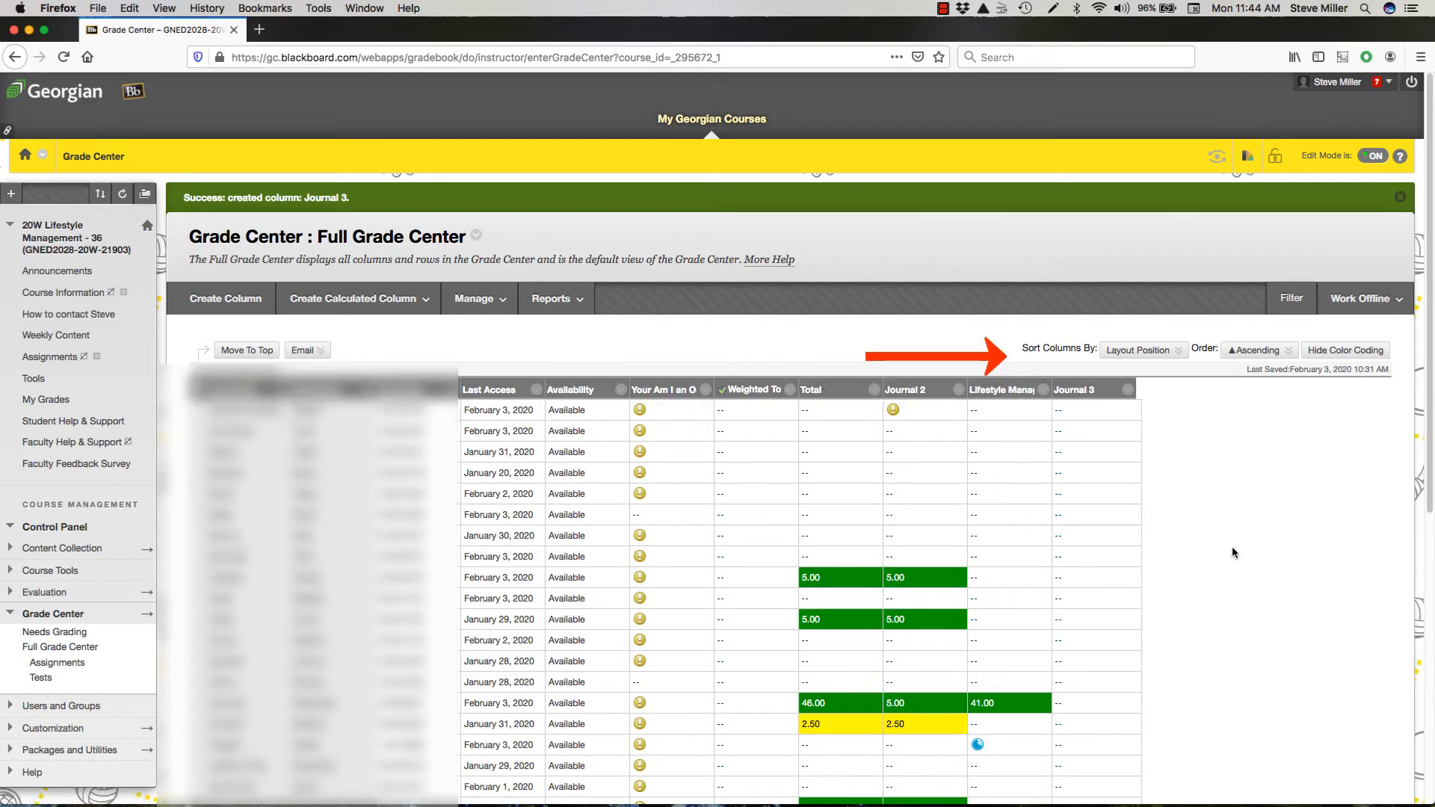
scroll(1263, 580, down, 3)
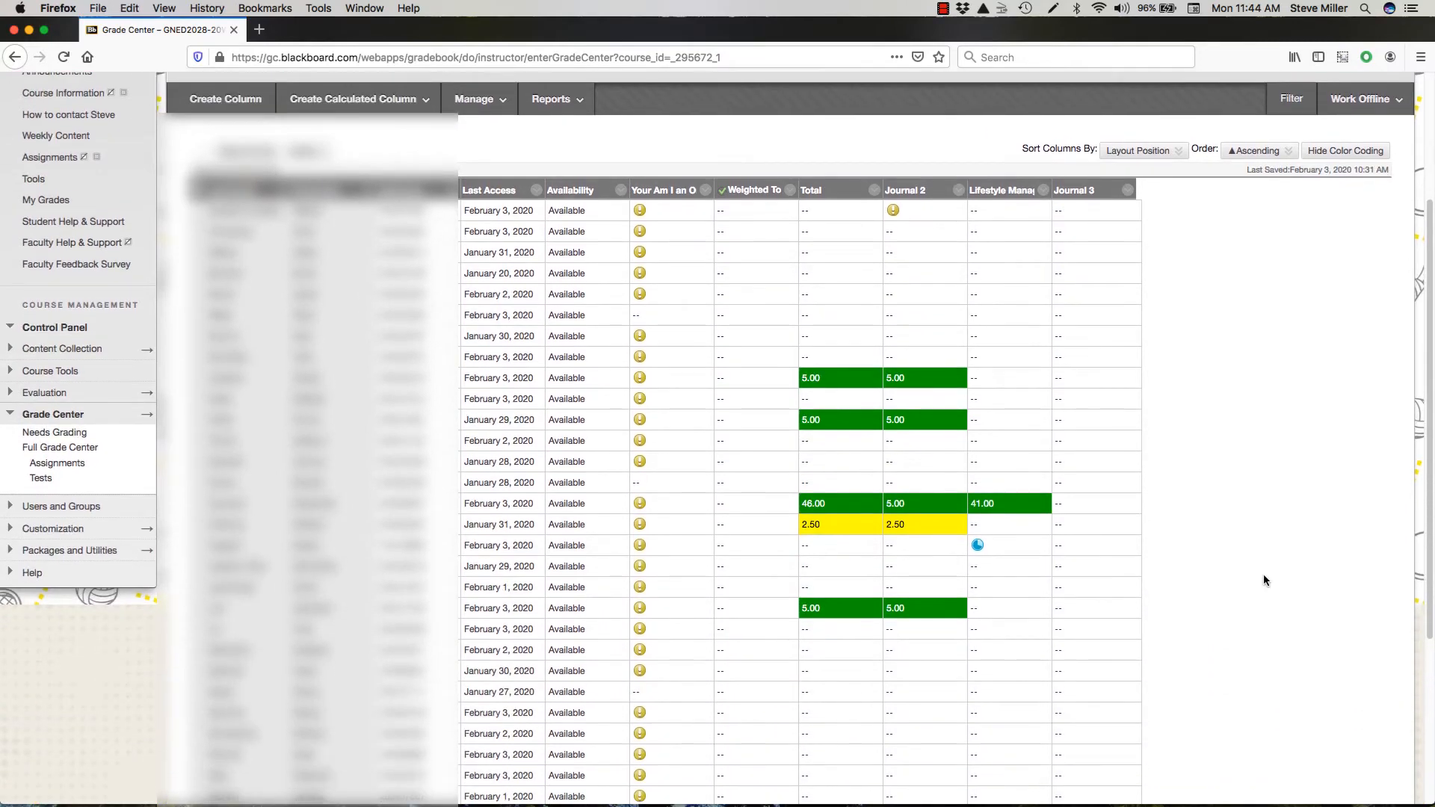
scroll(1263, 580, up, 1)
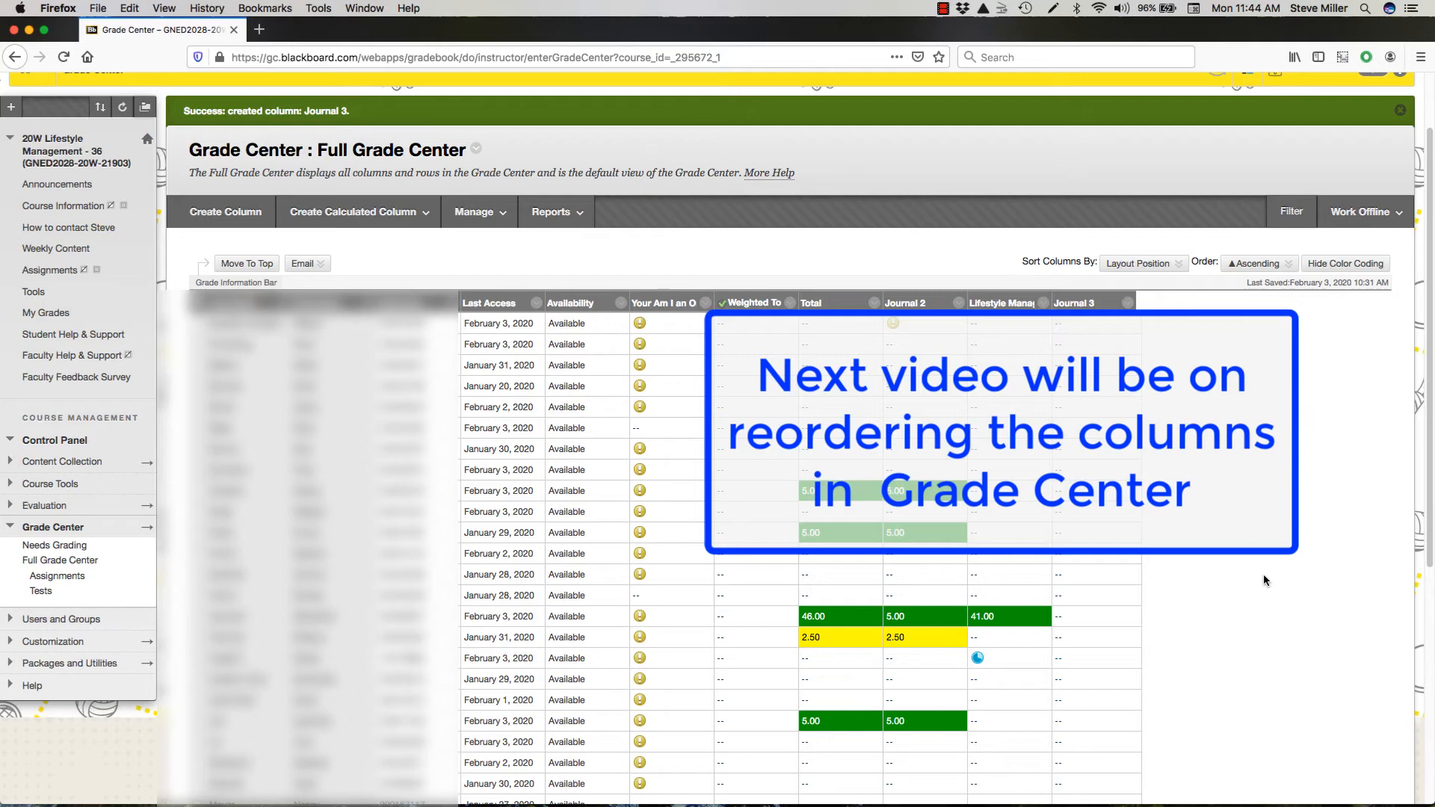
Step: Start another grade column named Assignment with Percentage as its secondary display
click(234, 213)
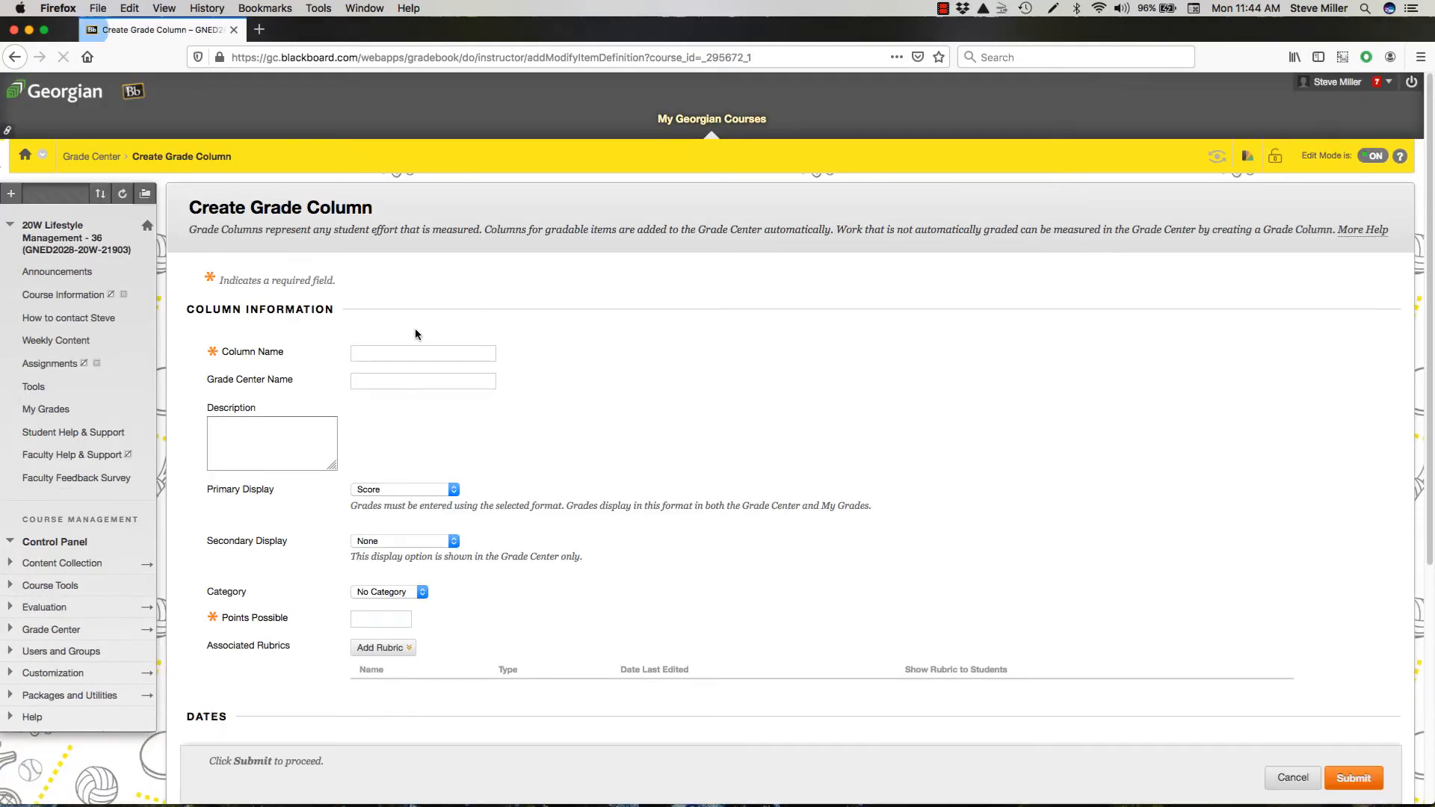
click(362, 353)
text(A)
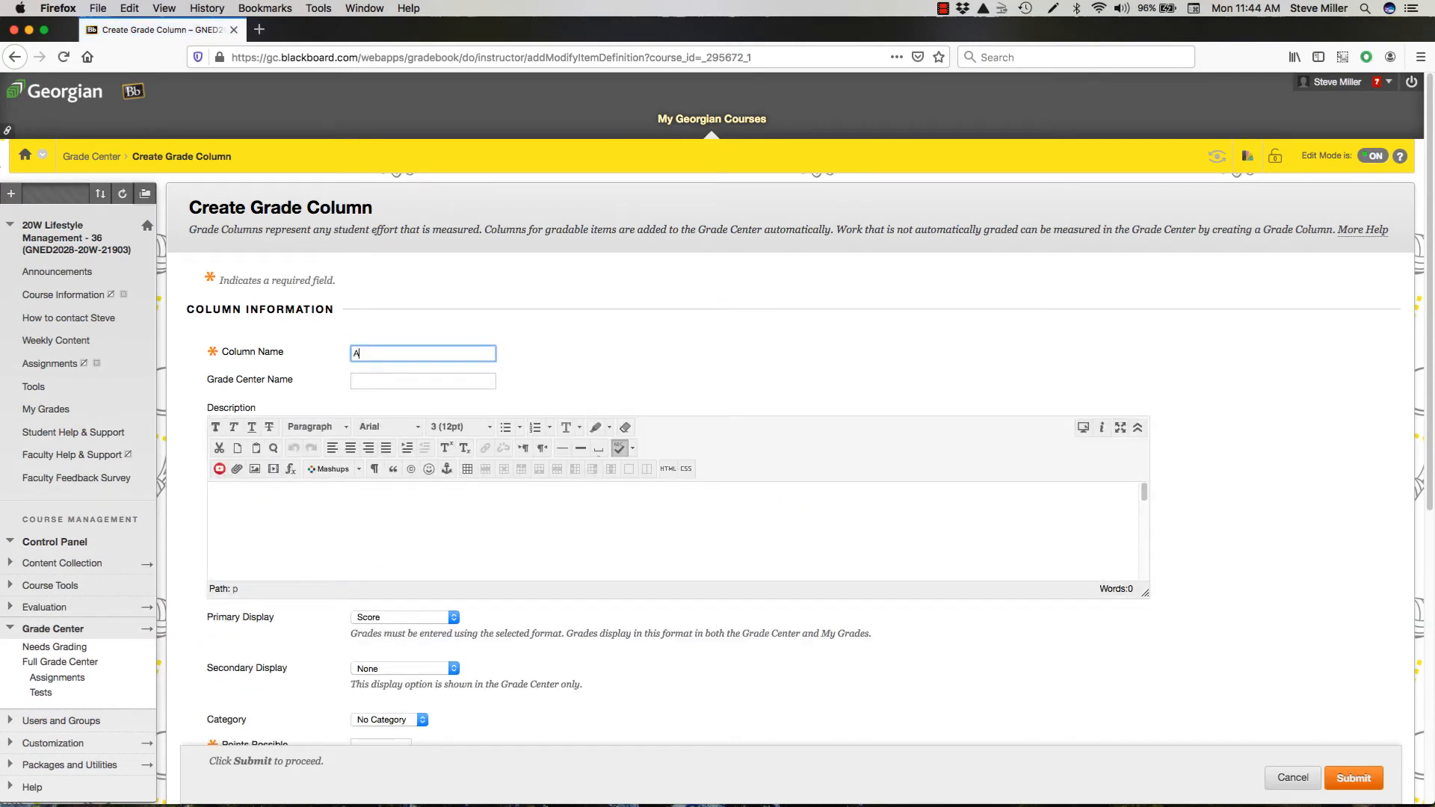
text(ssignment)
click(381, 669)
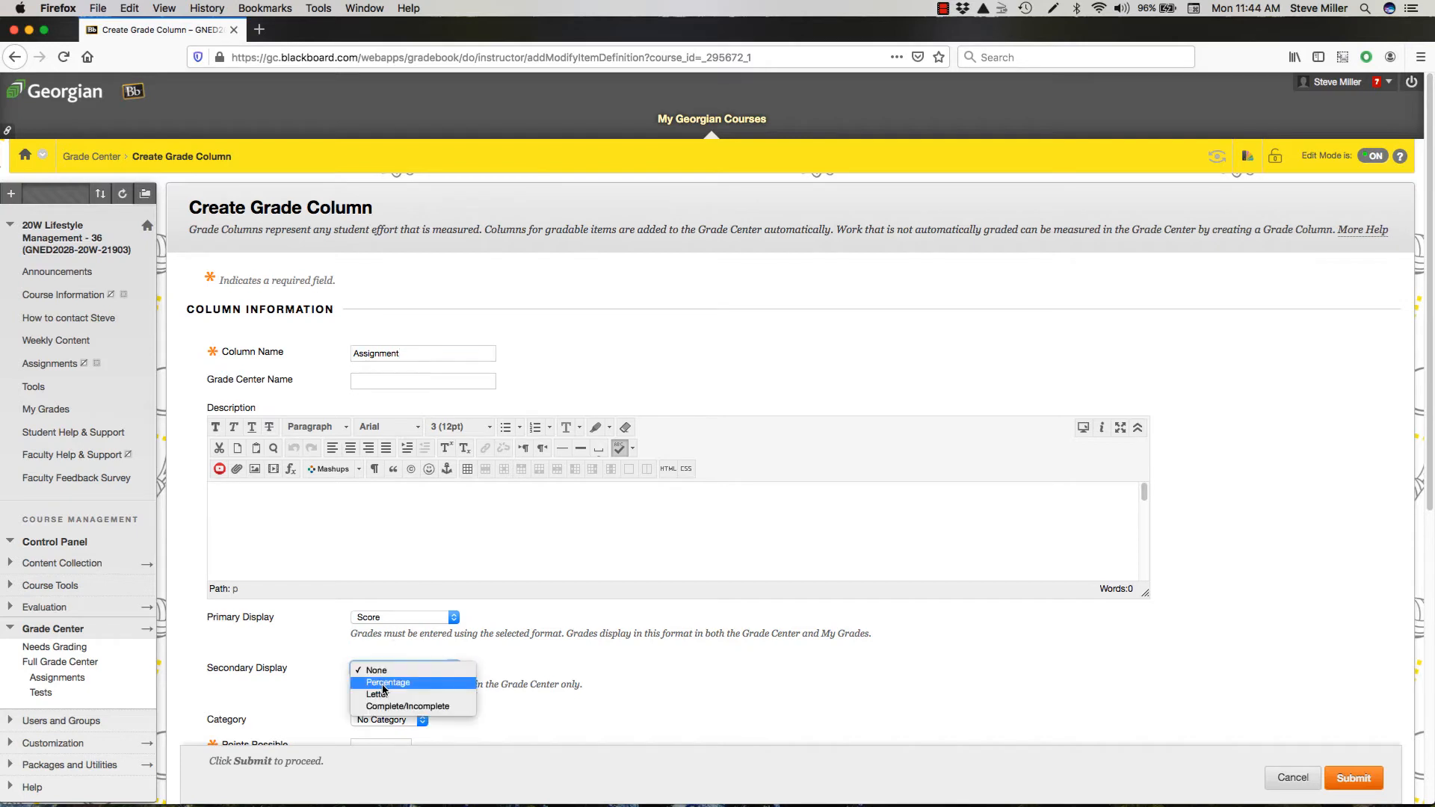
click(389, 682)
Step: Set the Assignment column's points possible to 60 and submit the column
scroll(429, 697, down, 10)
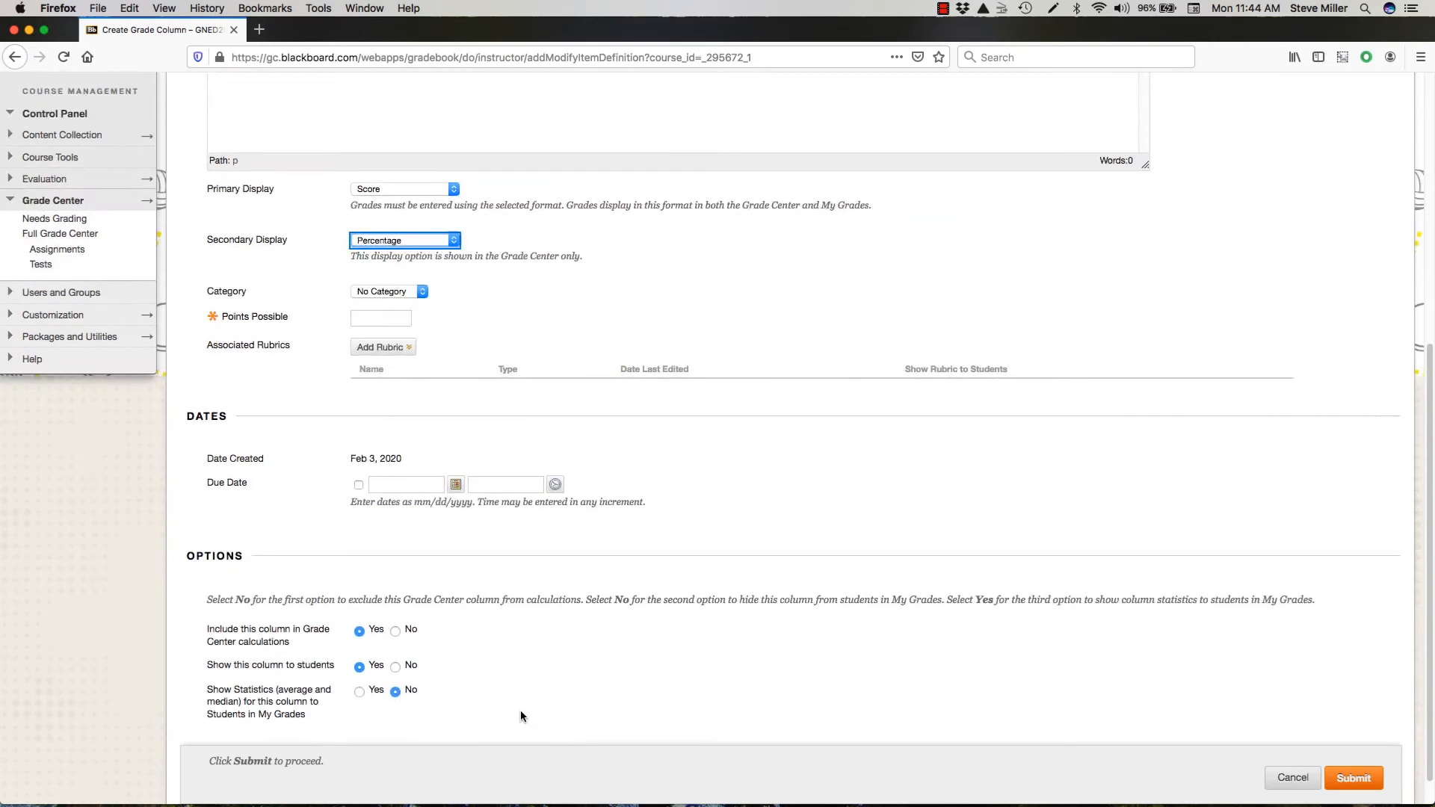
click(359, 319)
text(60)
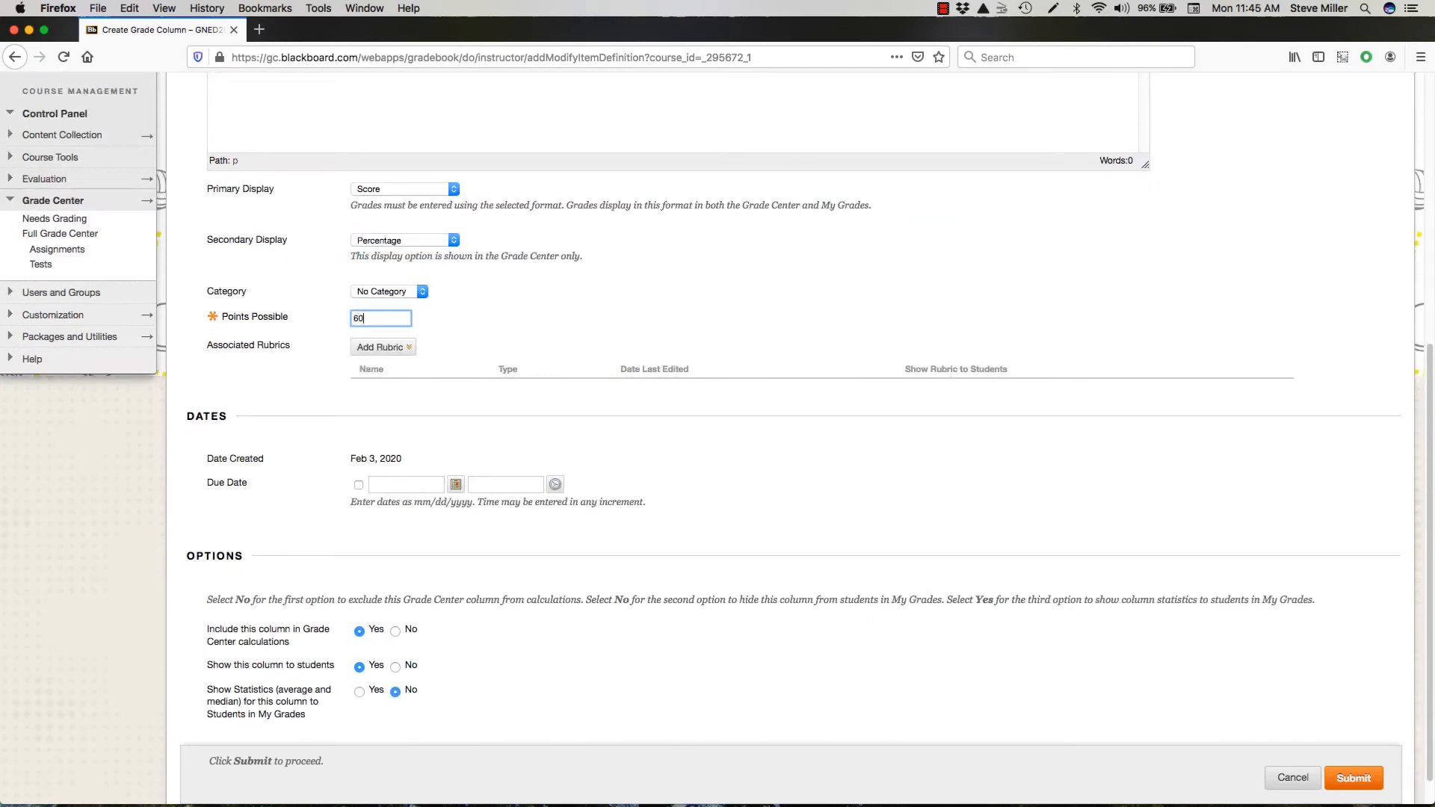
click(522, 317)
mouse_move(404, 348)
scroll(774, 543, down, 1)
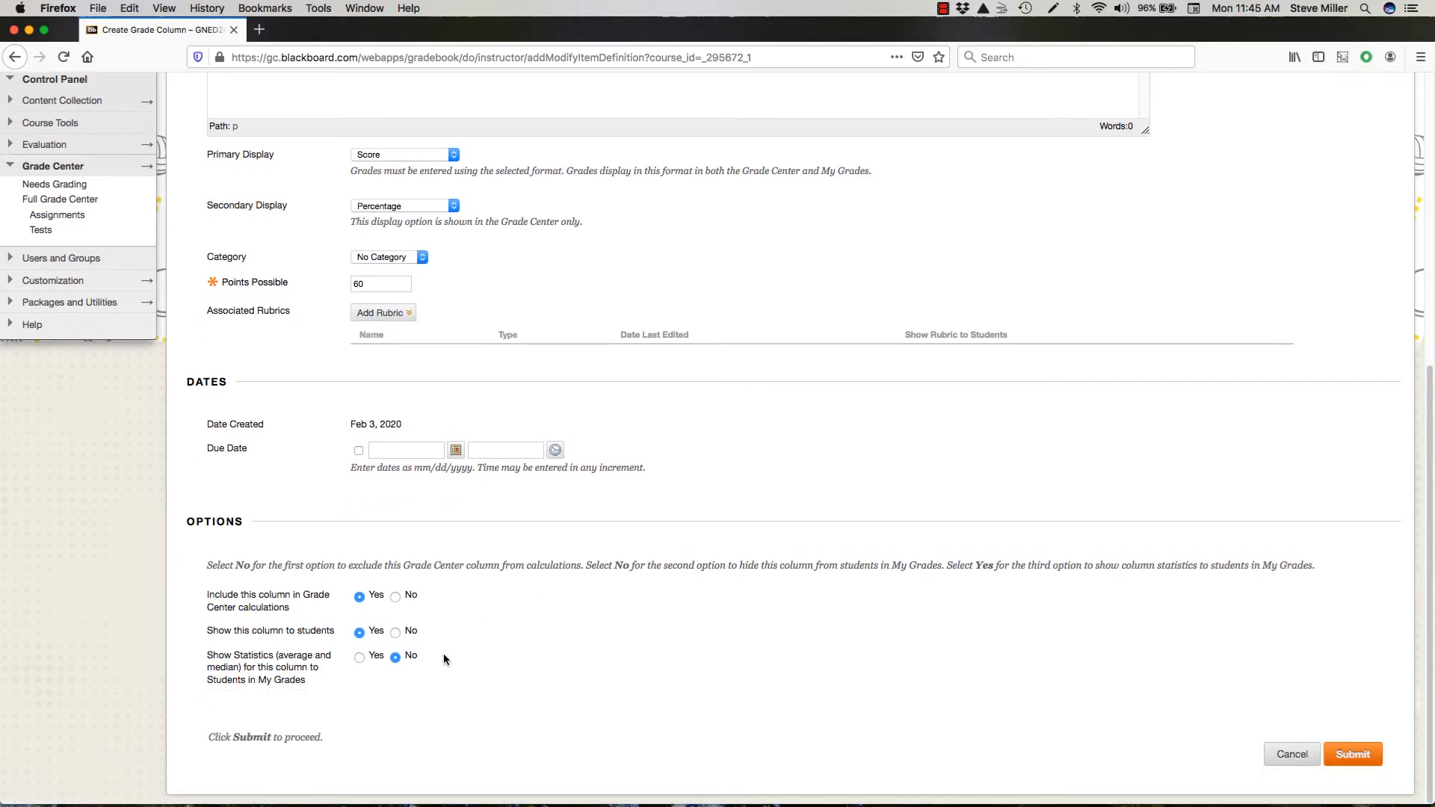
click(1356, 755)
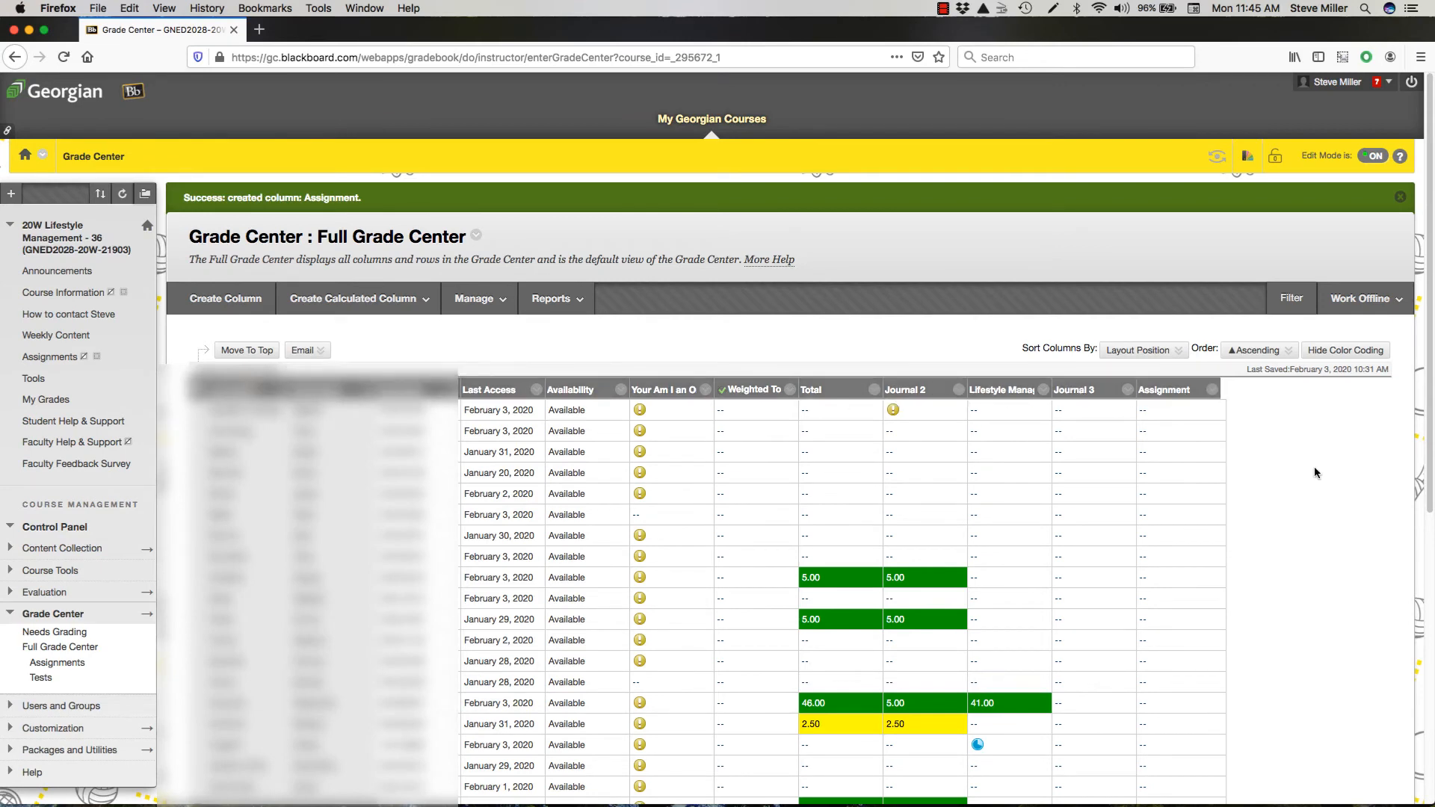
Step: Review the Full Grade Center grid with the Assignment column and open the Column Organization page
scroll(1355, 520, down, 4)
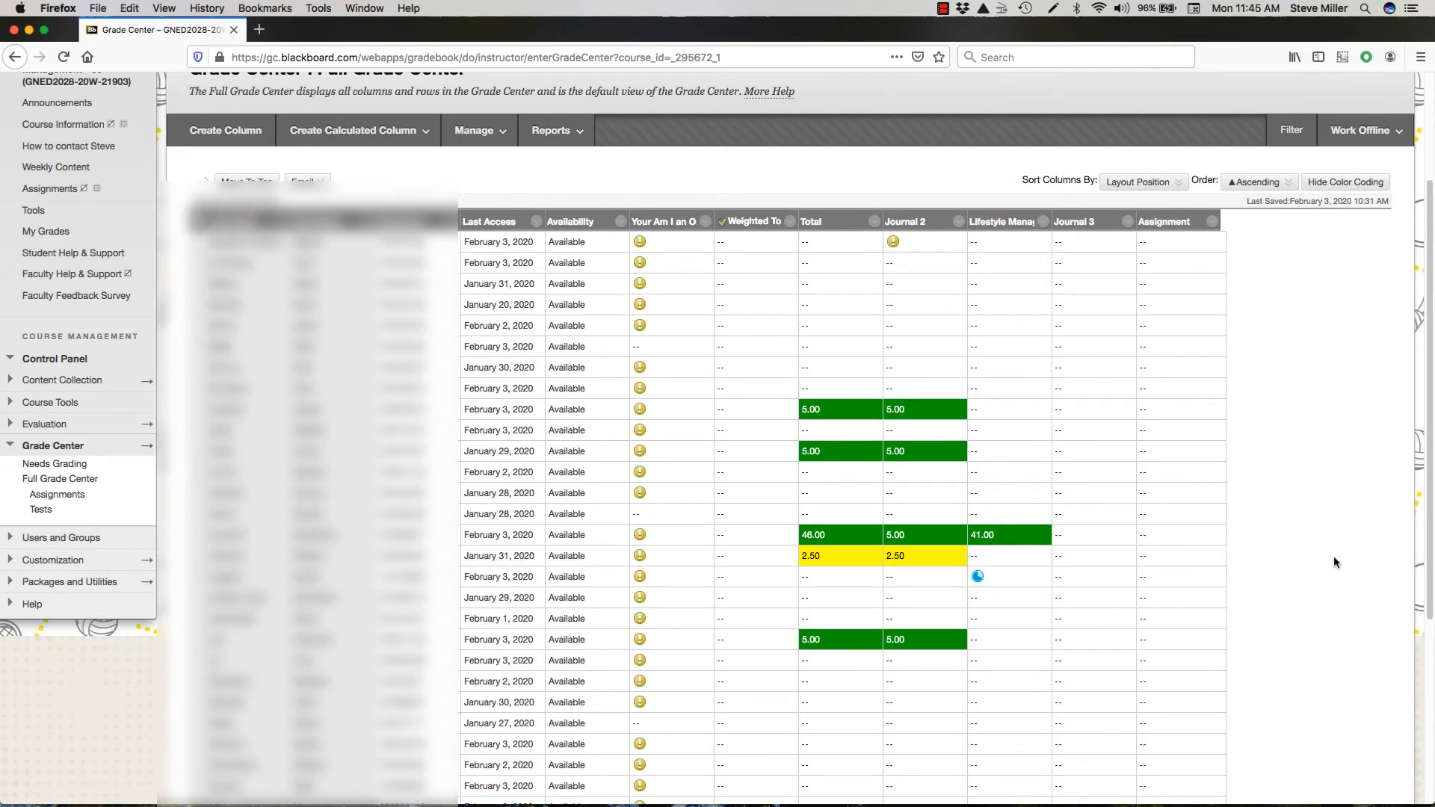
scroll(1335, 561, up, 4)
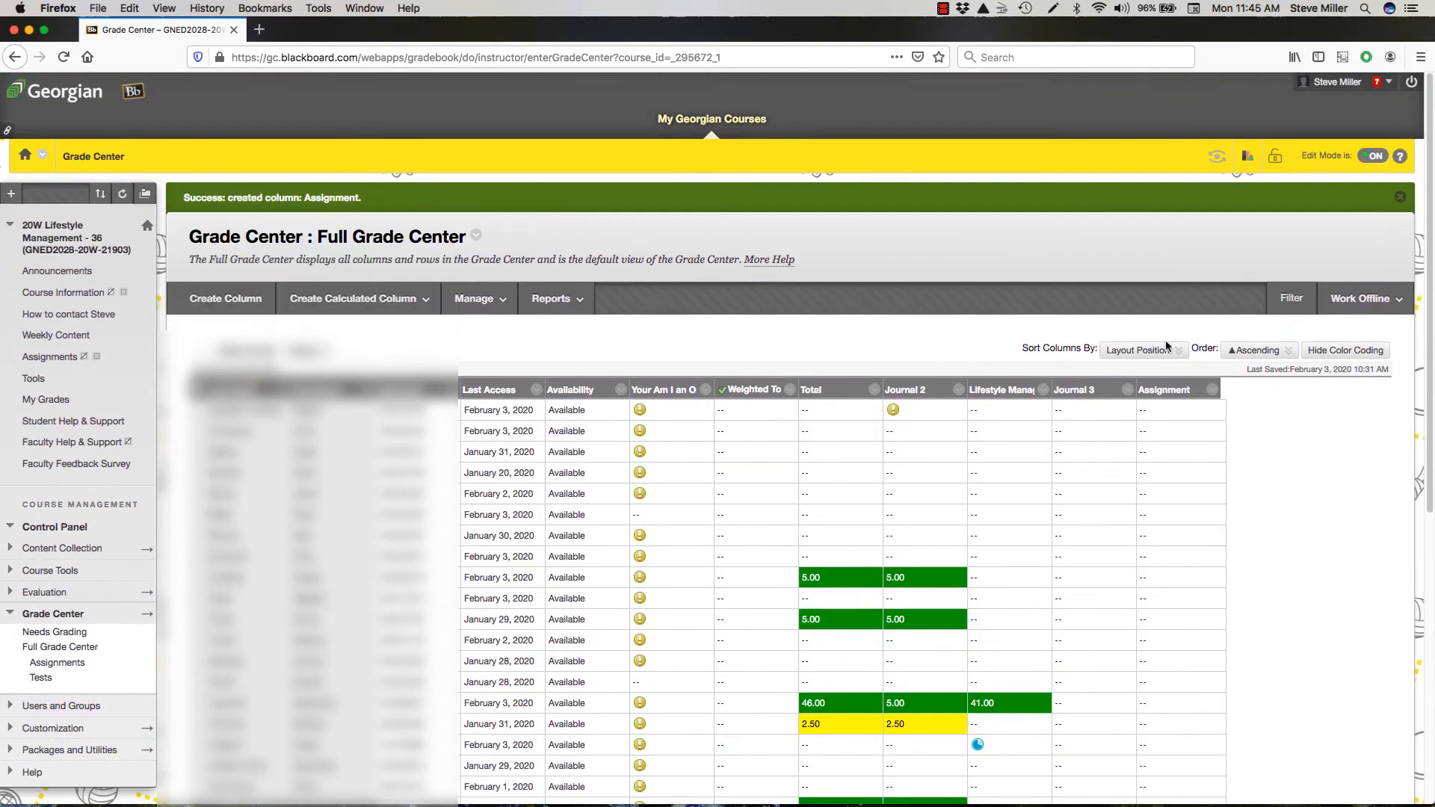
click(484, 301)
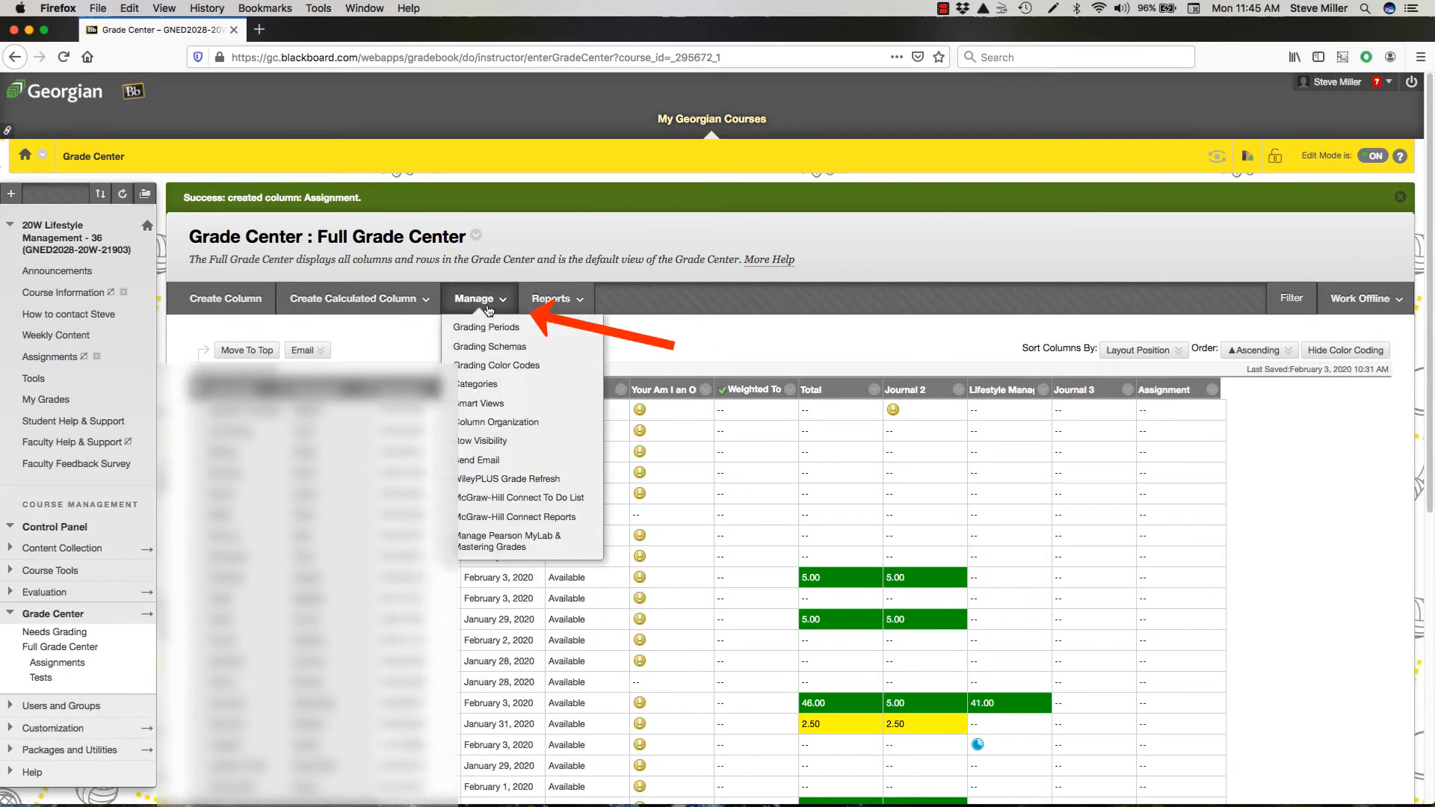
click(494, 423)
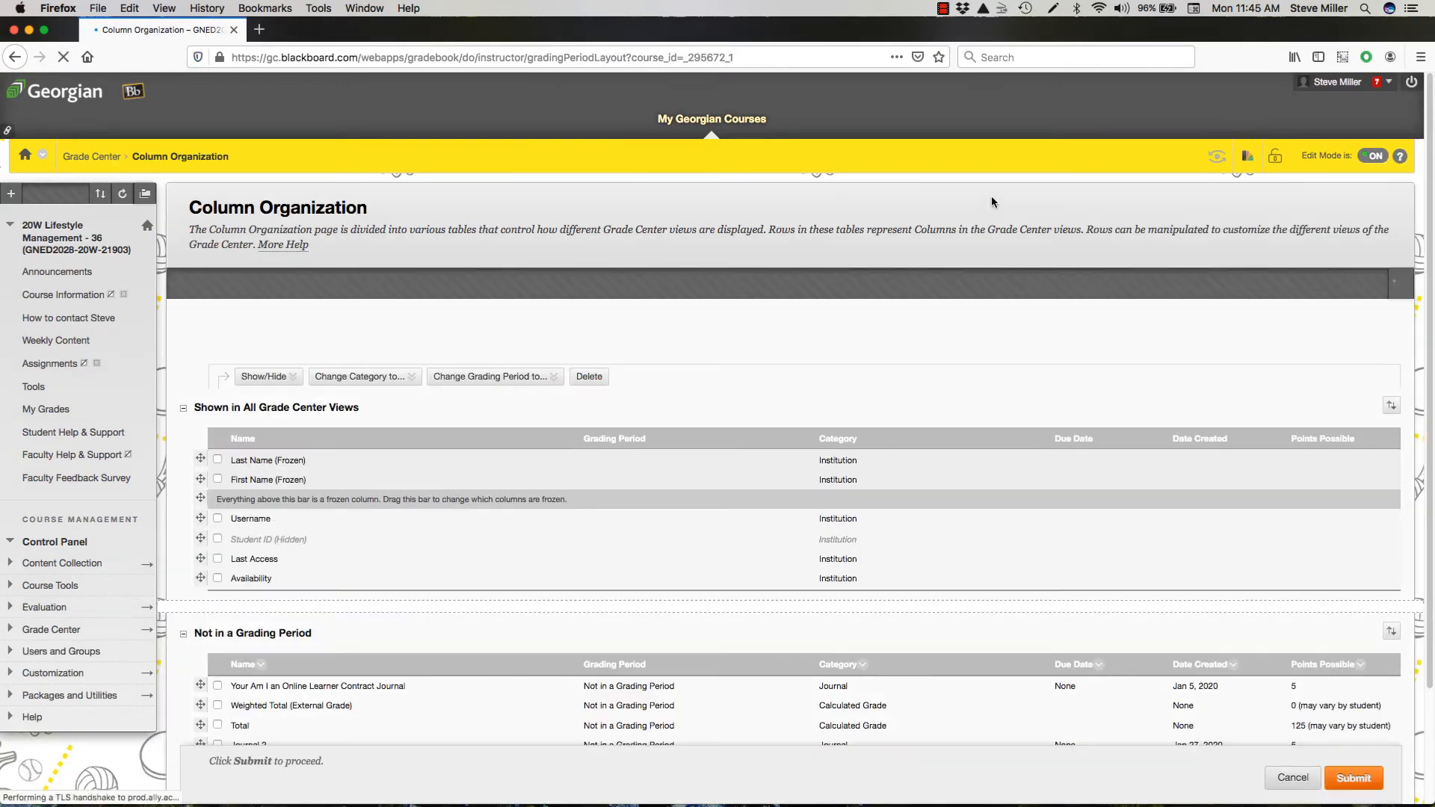
Step: Review the column lists and move Lifestyle Management Test 1 directly below Your Am I an Online Learner Contract Journal
scroll(1320, 289, down, 1)
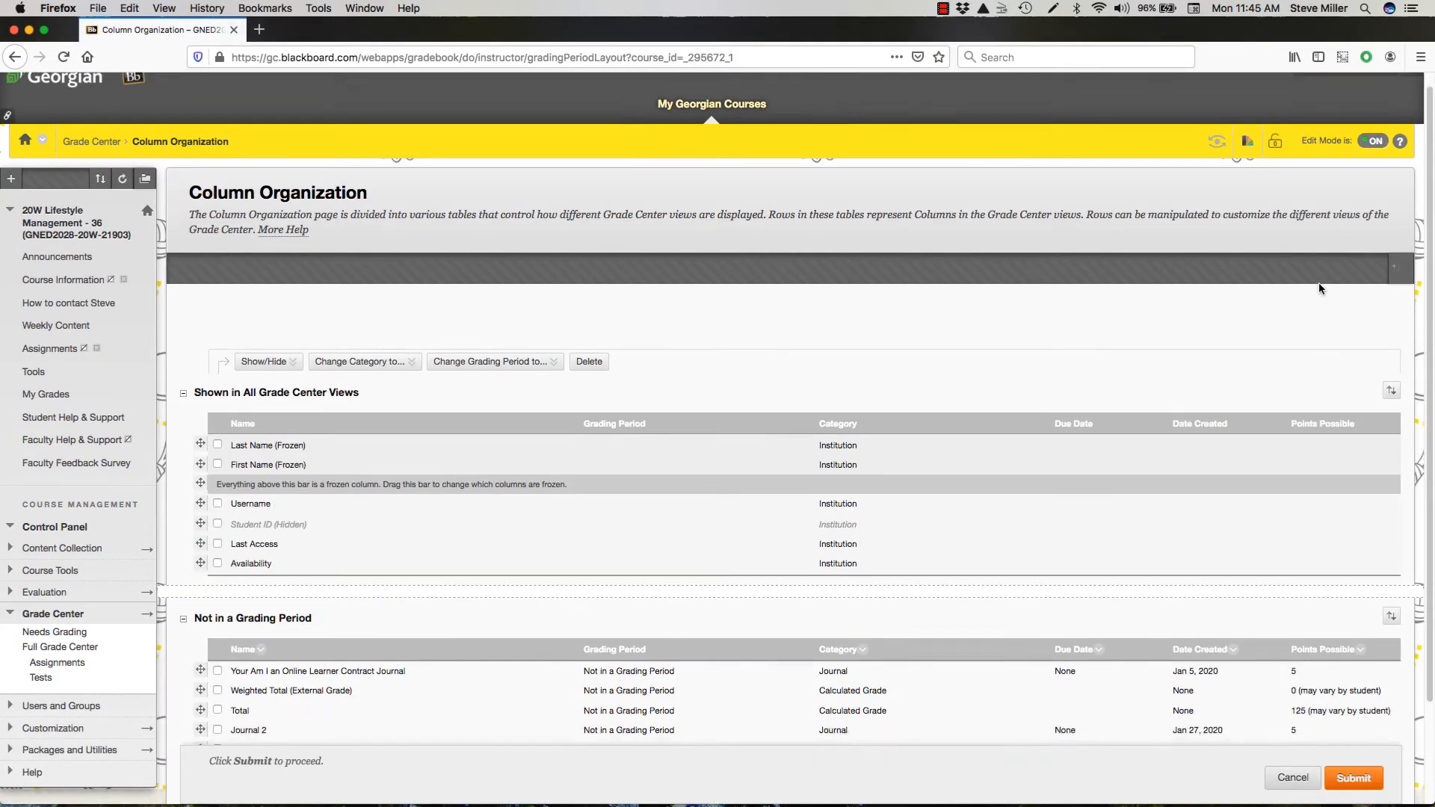
scroll(1319, 289, down, 2)
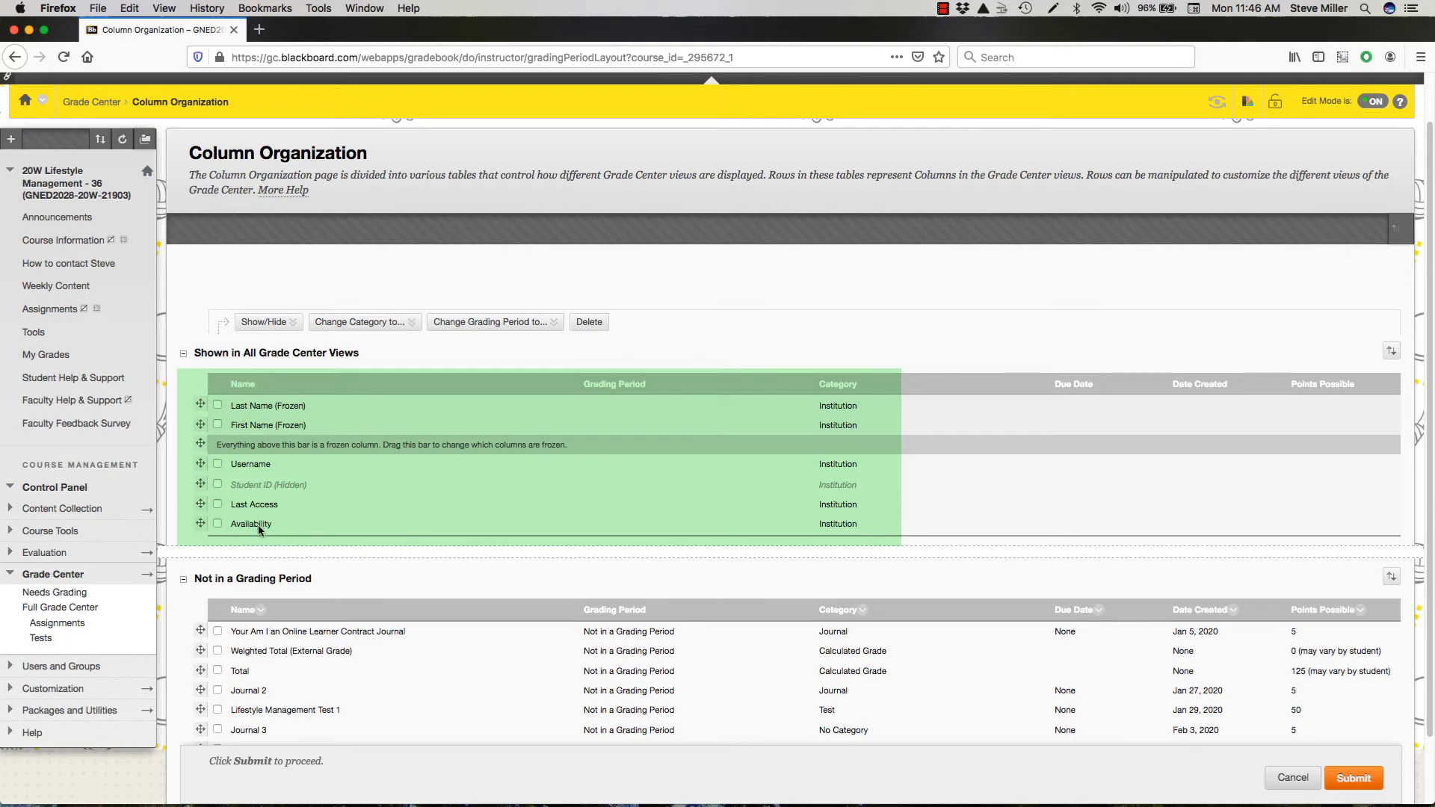
scroll(259, 529, down, 1)
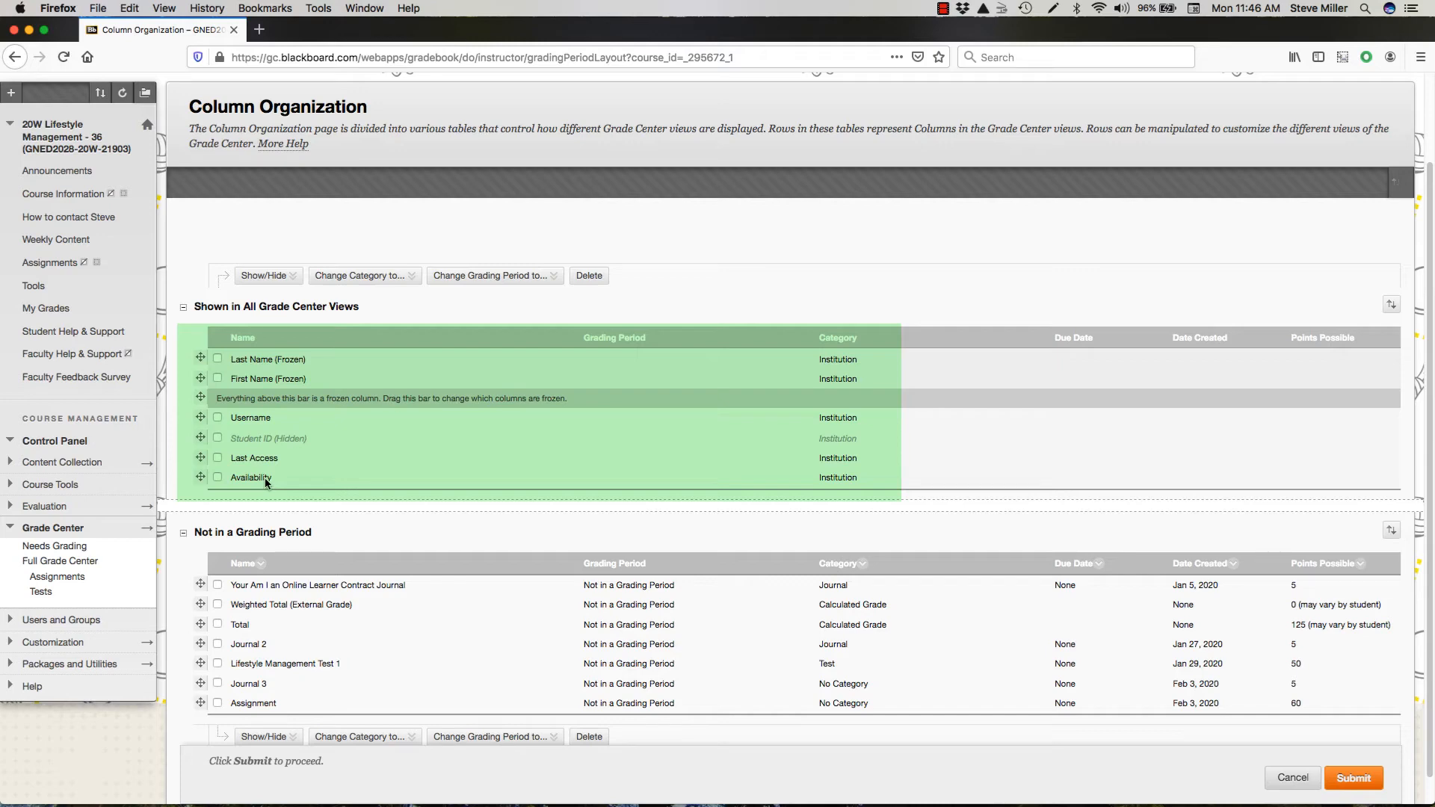
scroll(306, 536, down, 1)
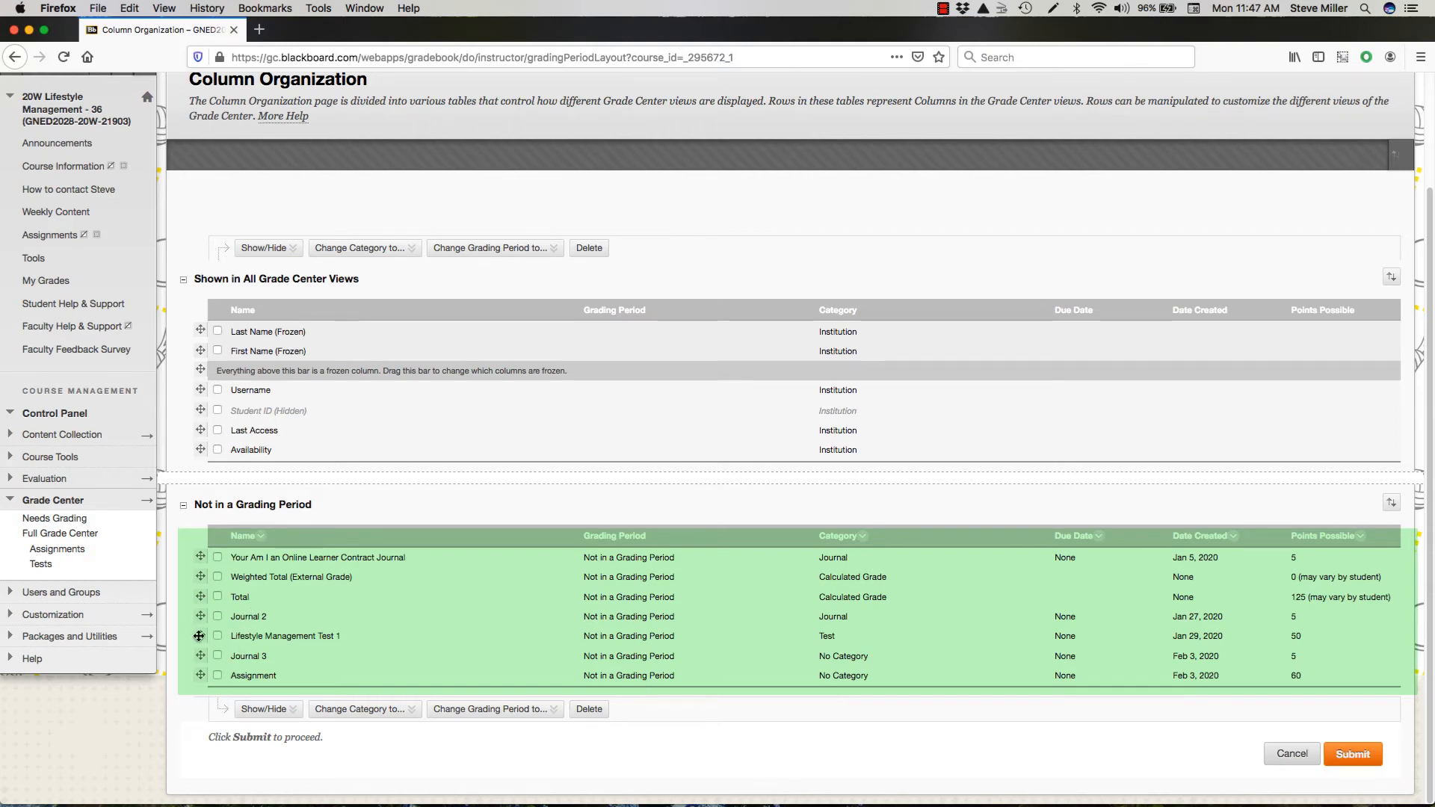
drag(199, 636, 201, 574)
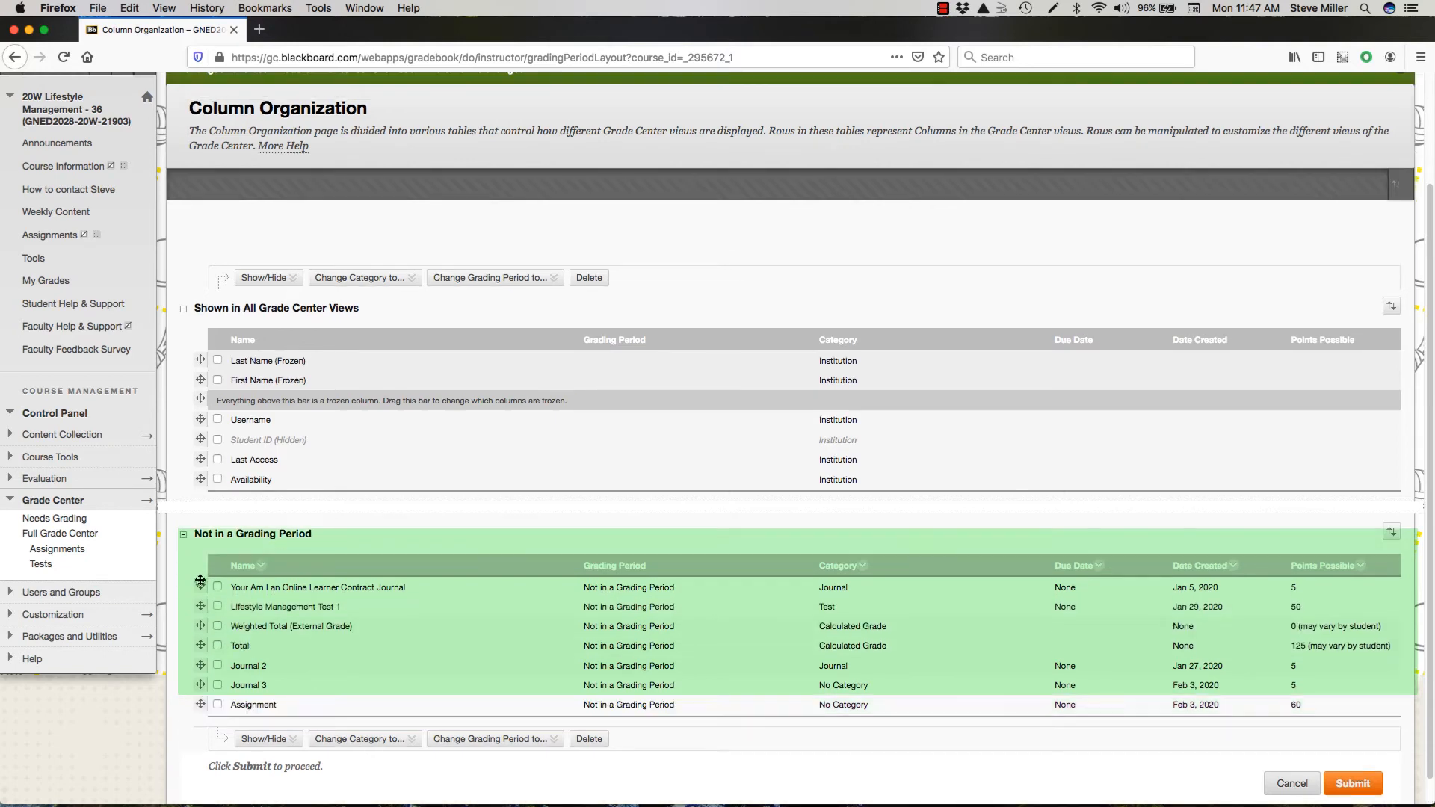
Step: Move Journal 2, Journal 3 and Assignment directly below Lifestyle Management Test 1, above Weighted Total, and submit the column order
drag(202, 667, 201, 626)
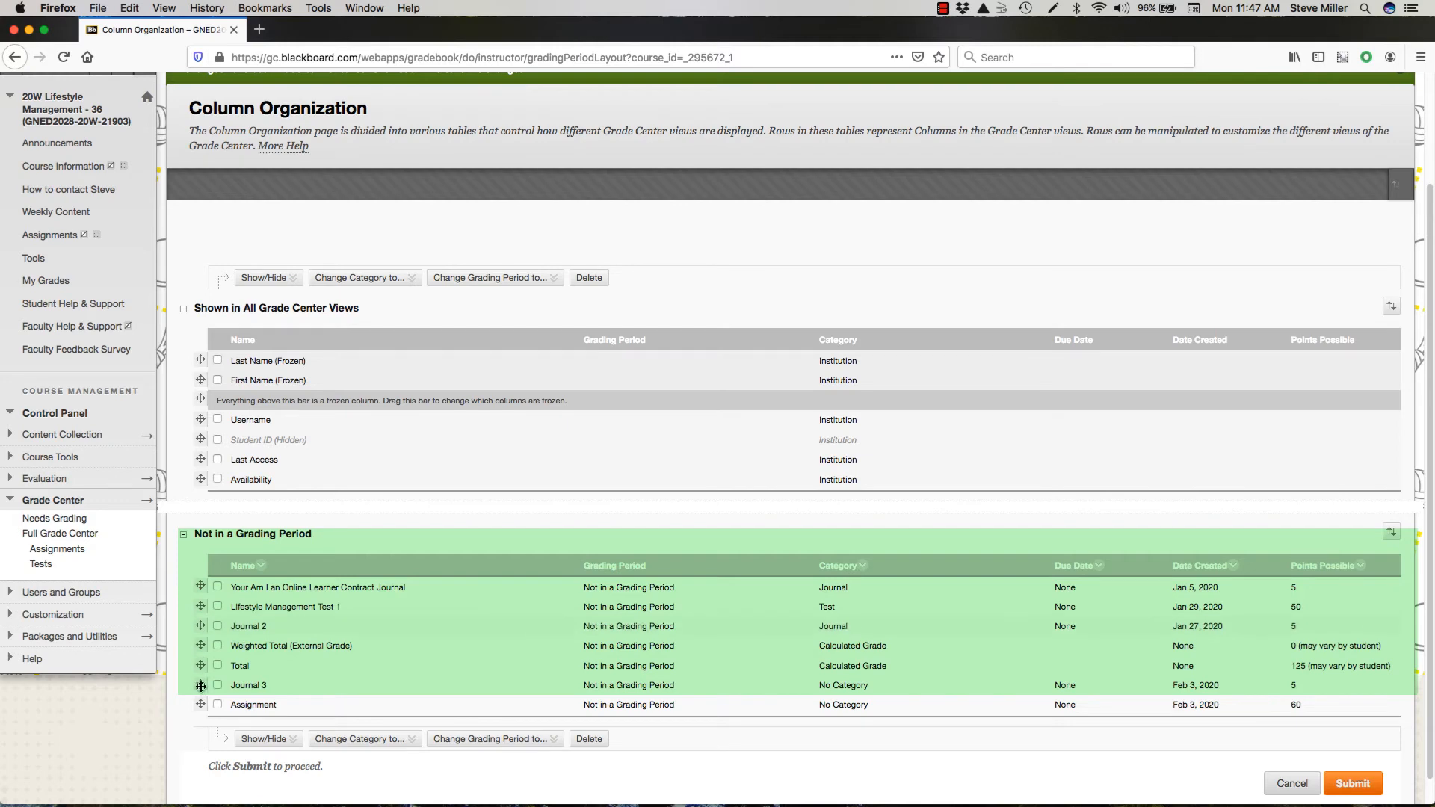
drag(201, 686, 210, 646)
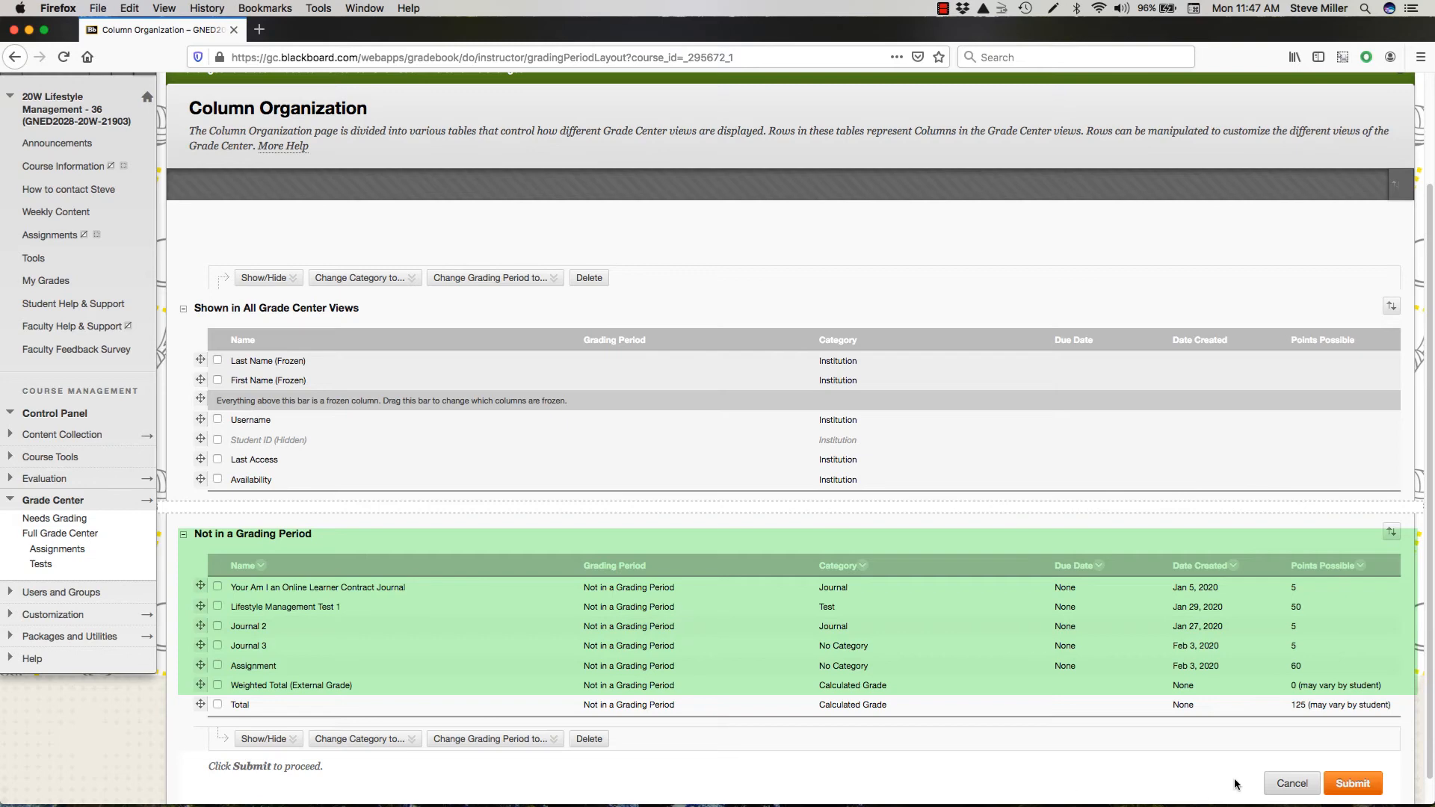
click(1354, 784)
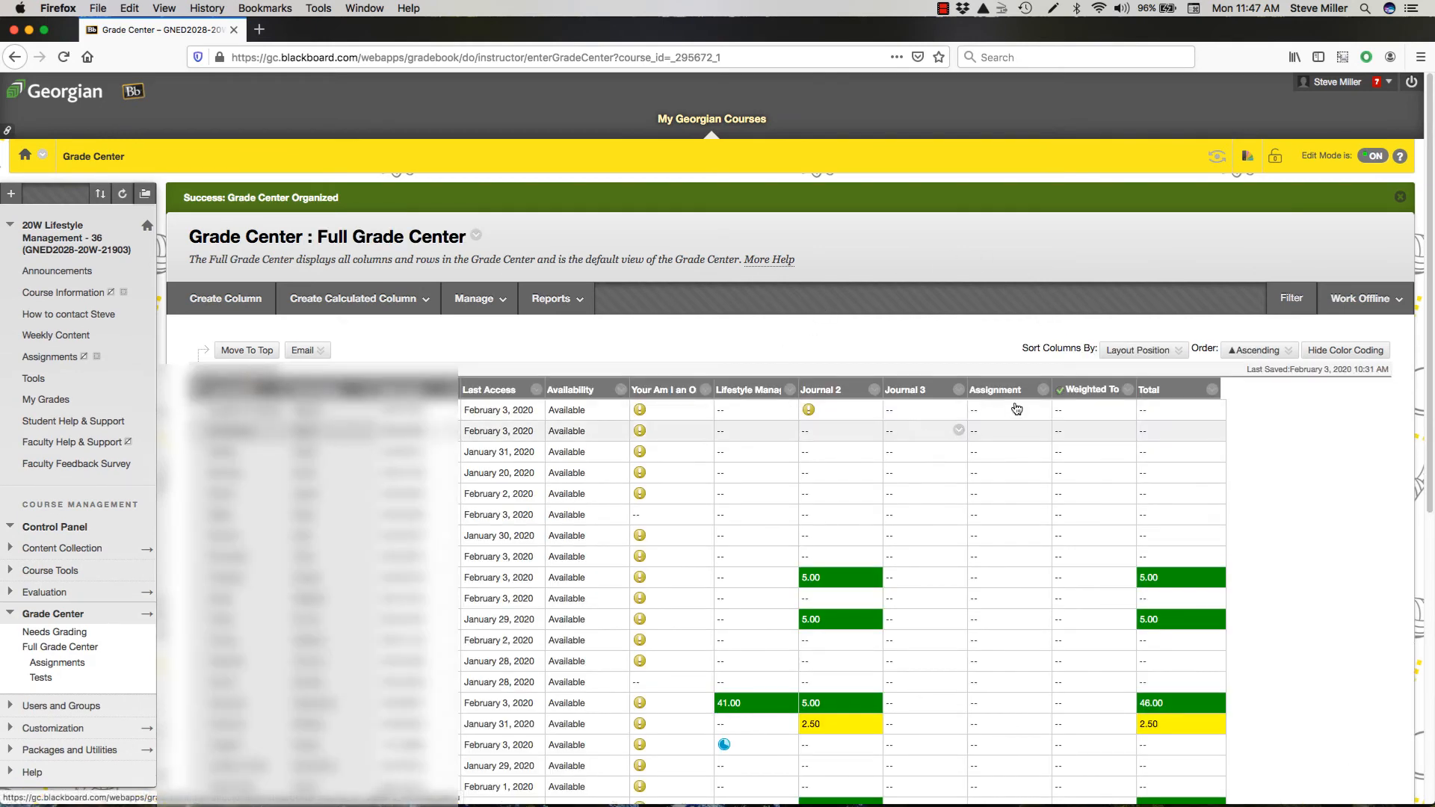
Step: Review the reordered Full Grade Center grid and compare the column options of Weighted Total and Total
scroll(1320, 568, down, 2)
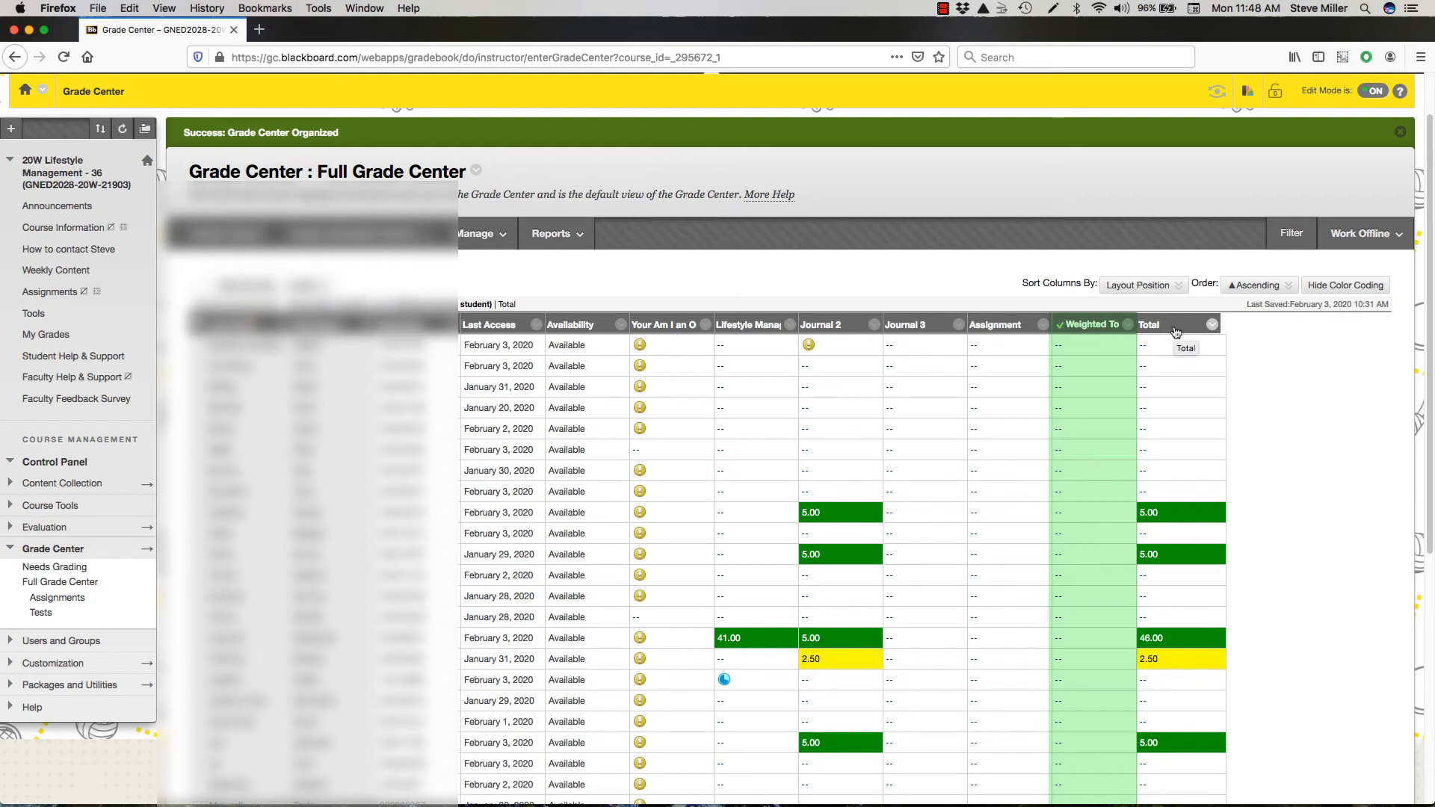
click(1129, 328)
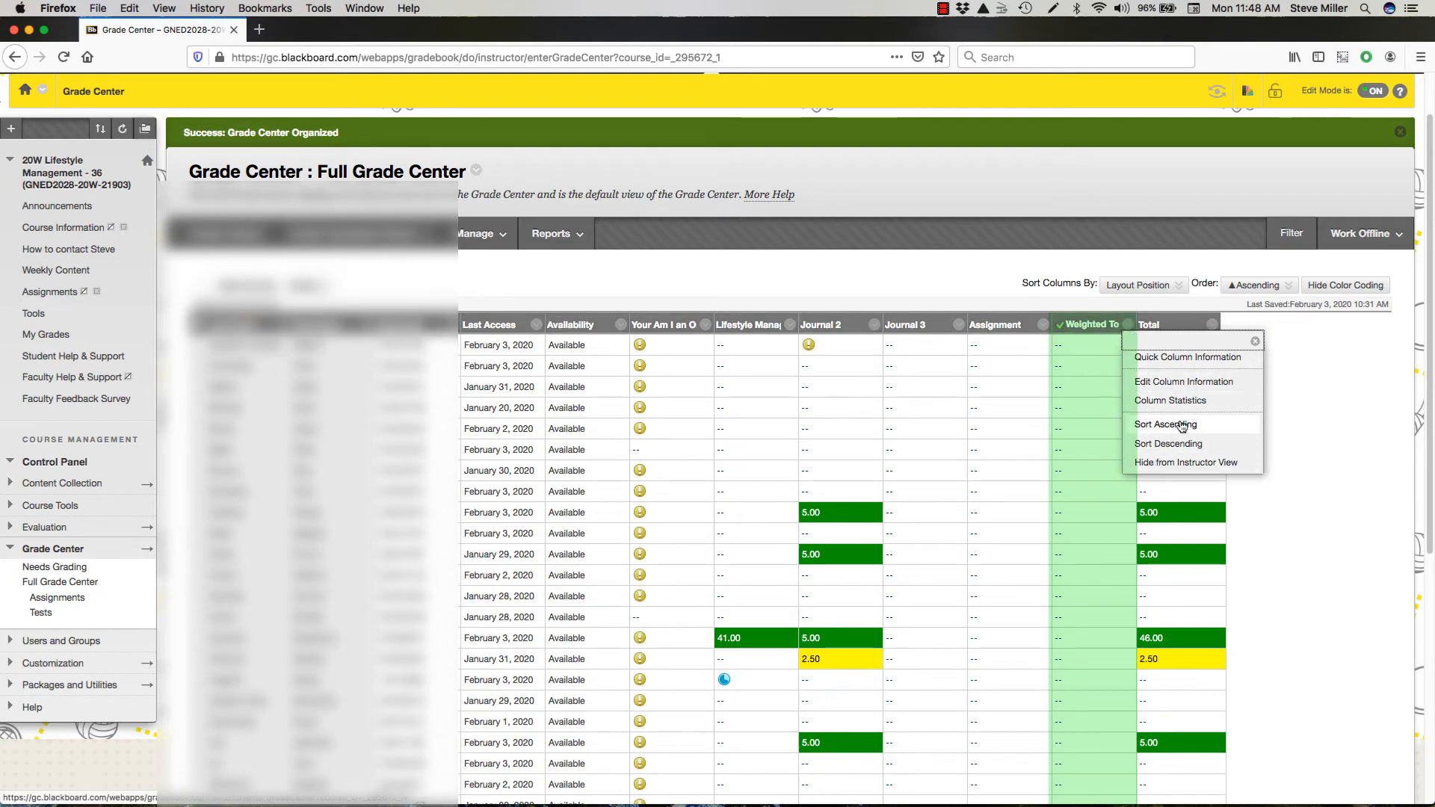
click(1295, 404)
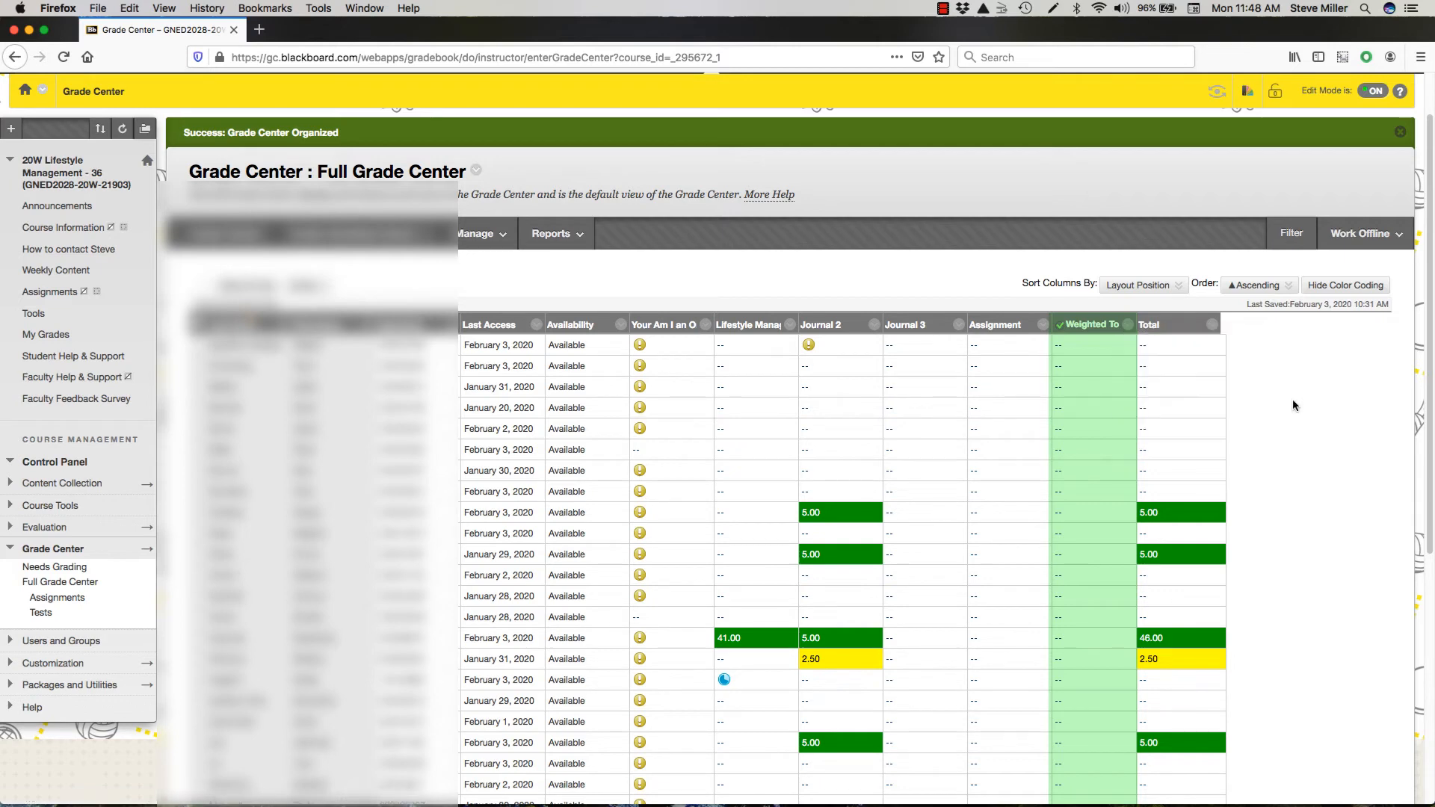
click(1213, 325)
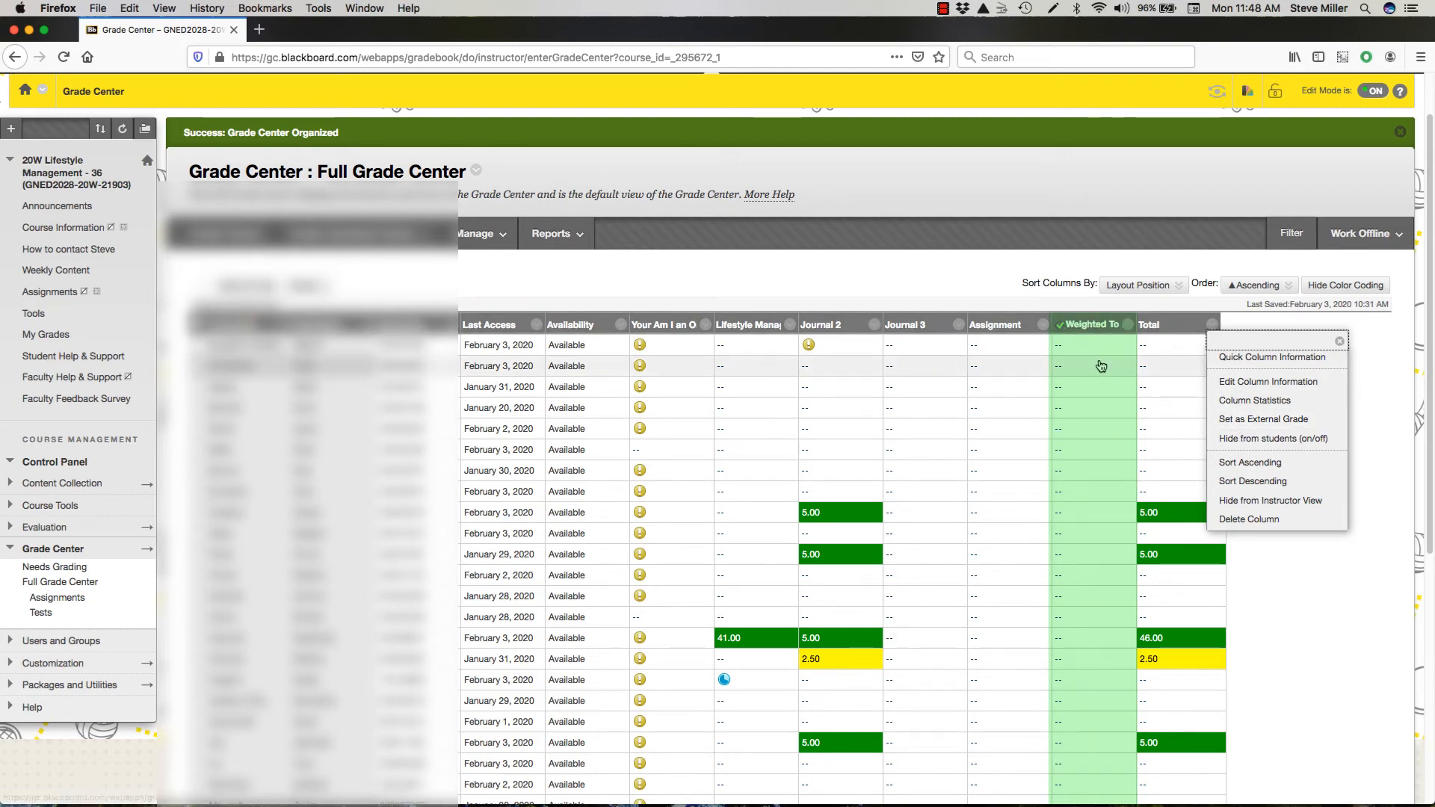
click(1078, 367)
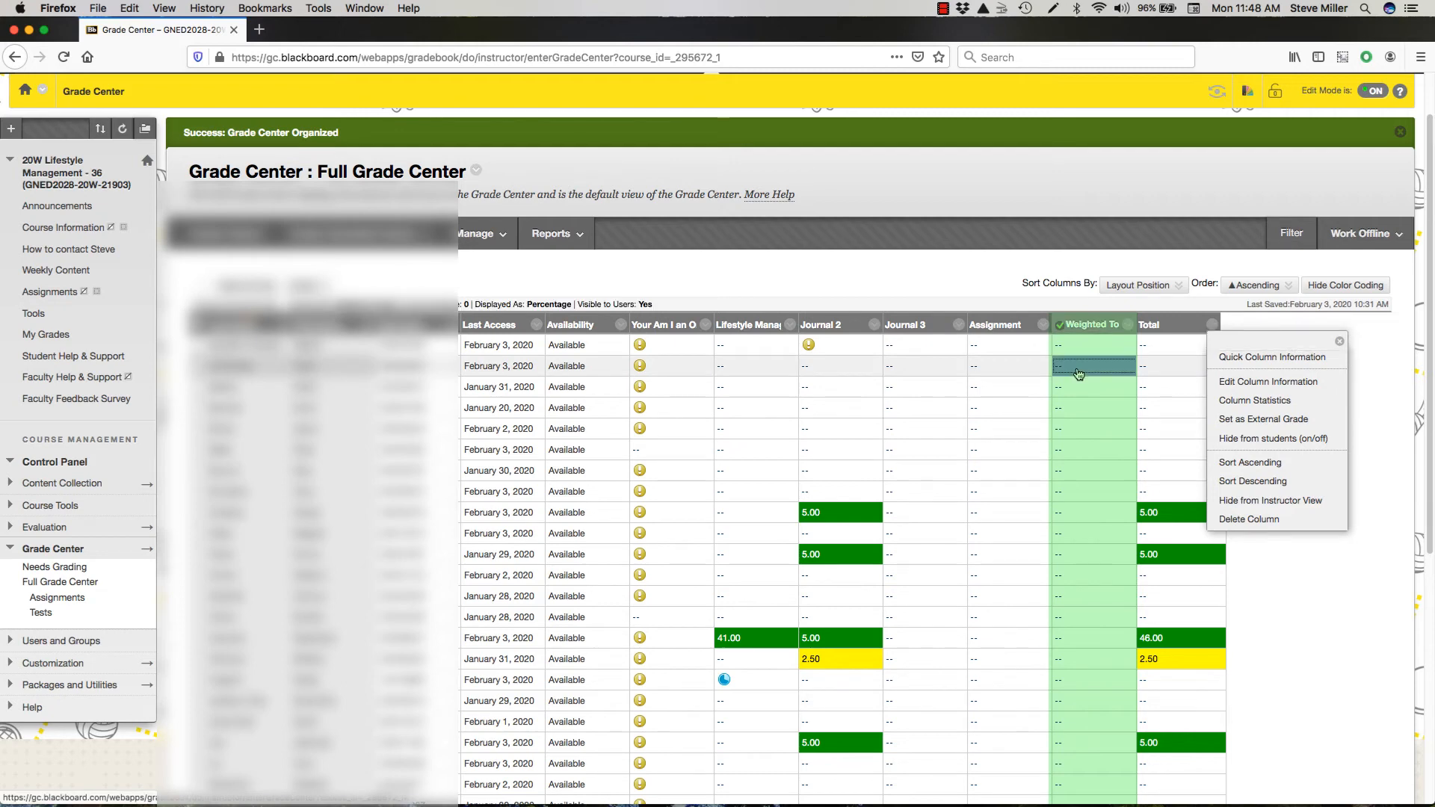
Step: Open the Weighted Total column's information for editing and check its available secondary display formats
click(1126, 326)
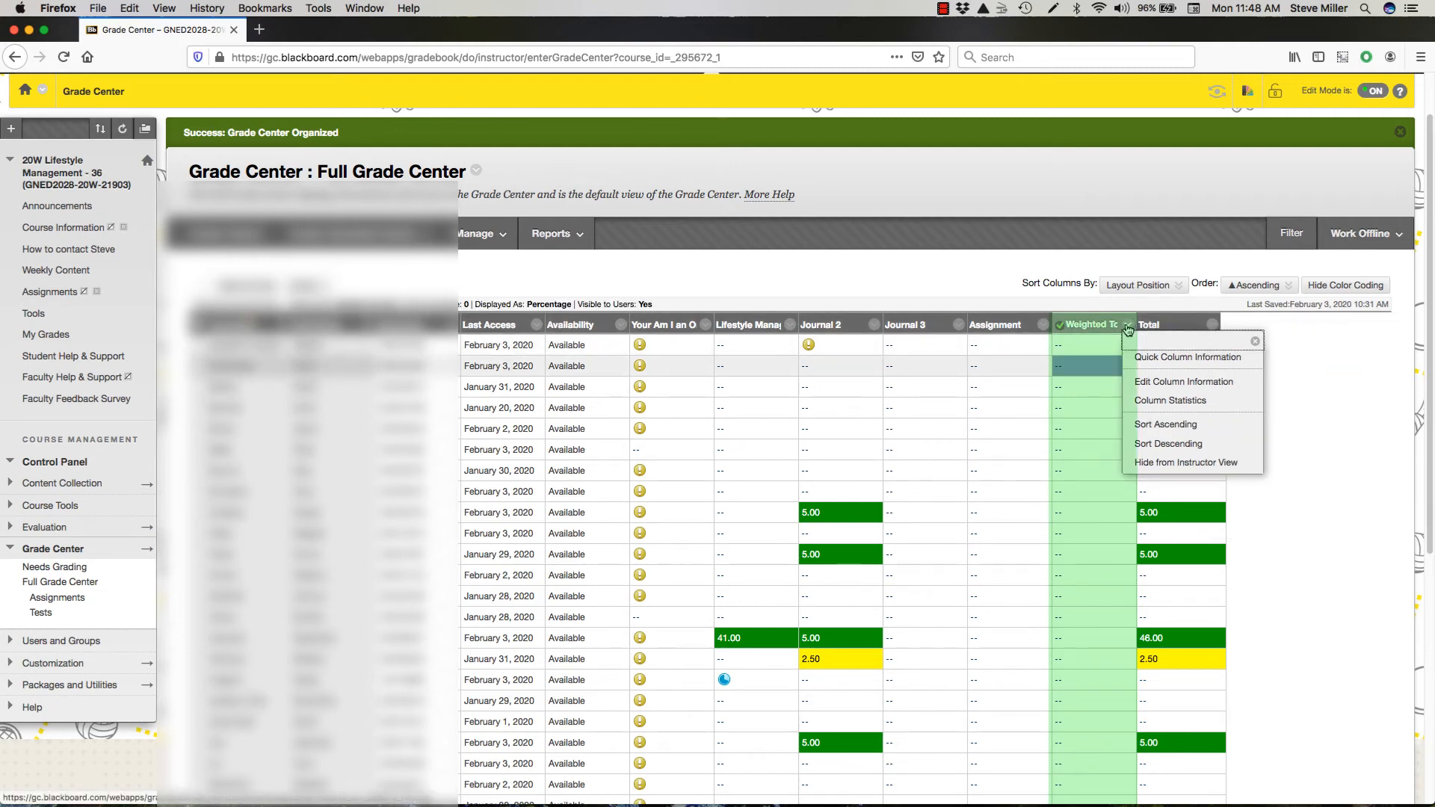
click(1147, 382)
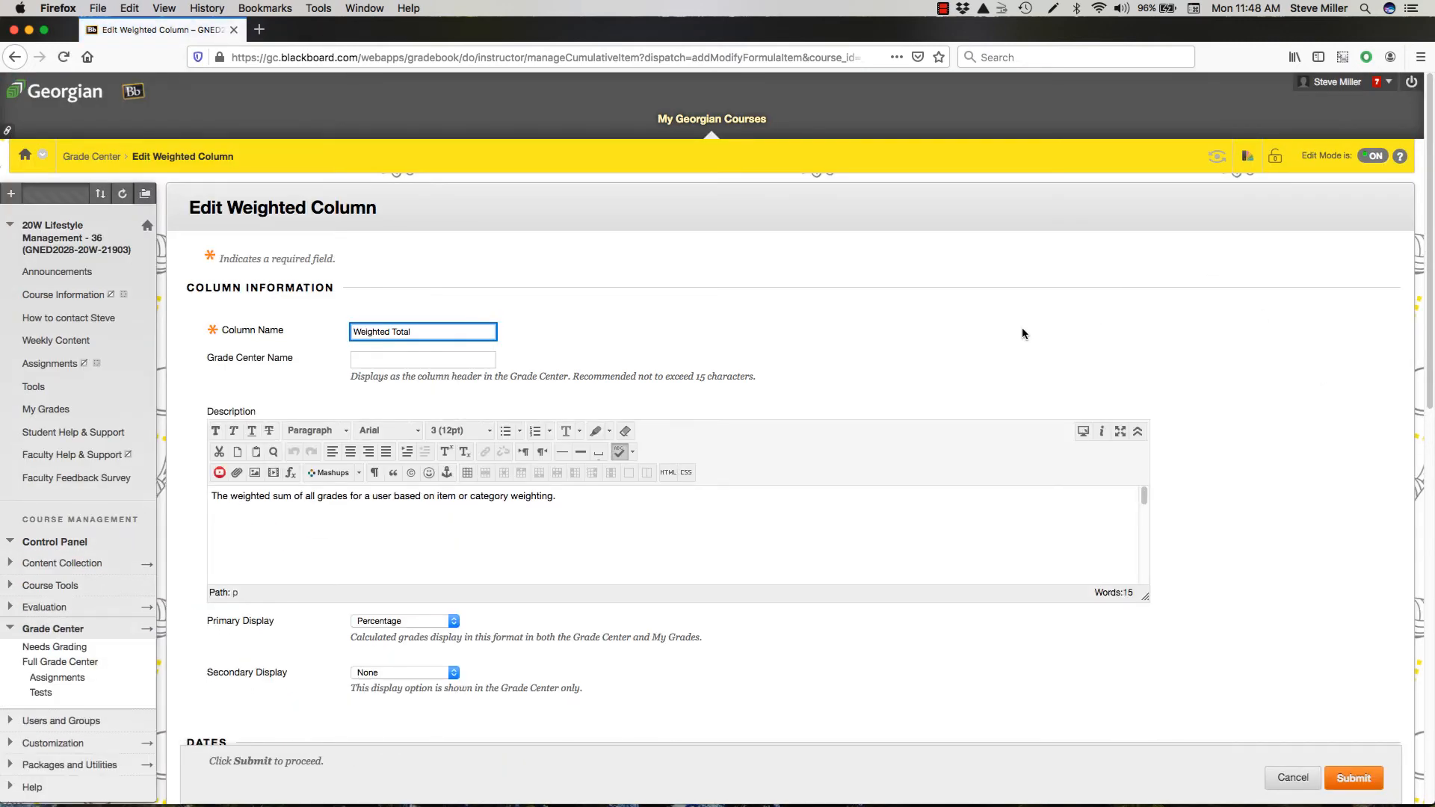
scroll(1023, 329, down, 5)
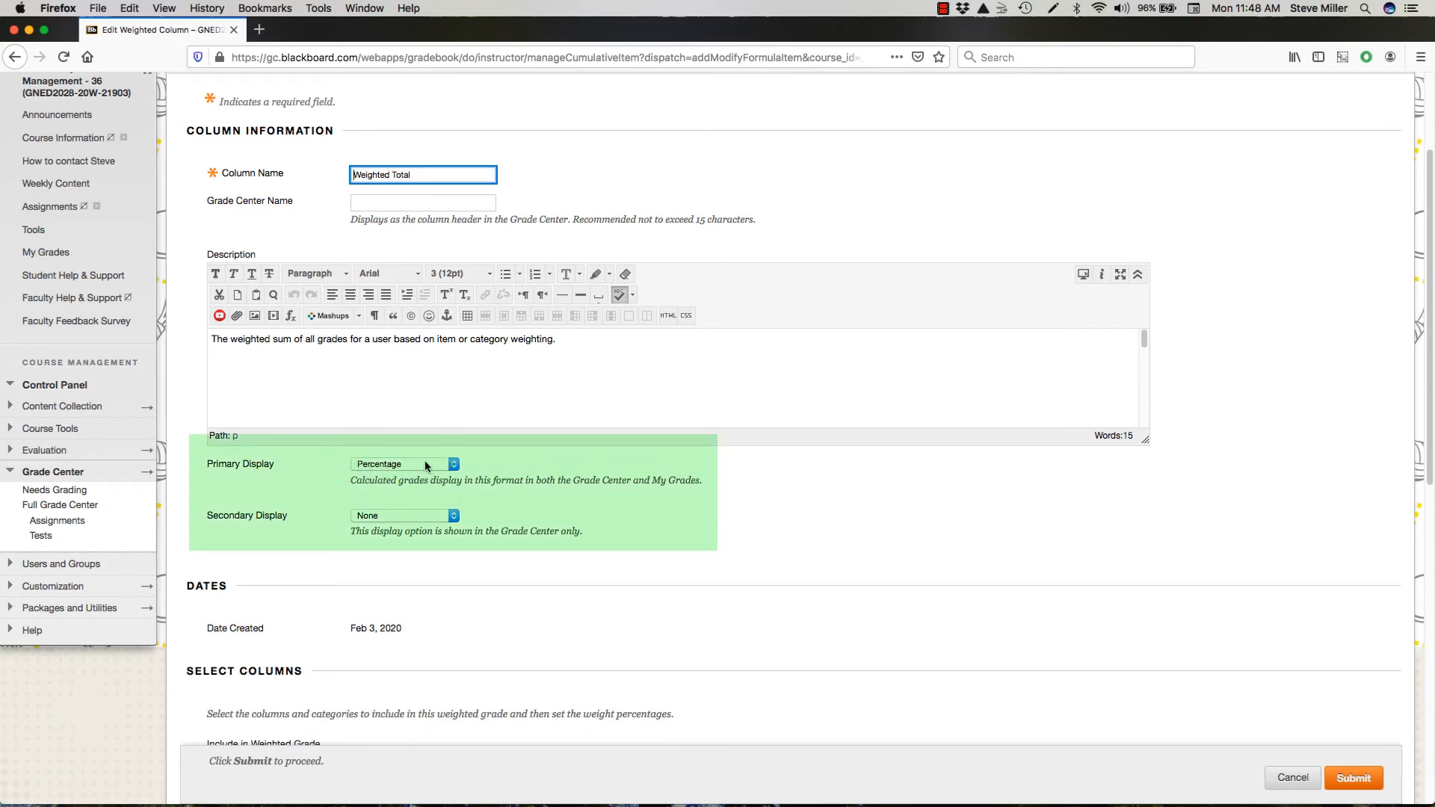
click(418, 516)
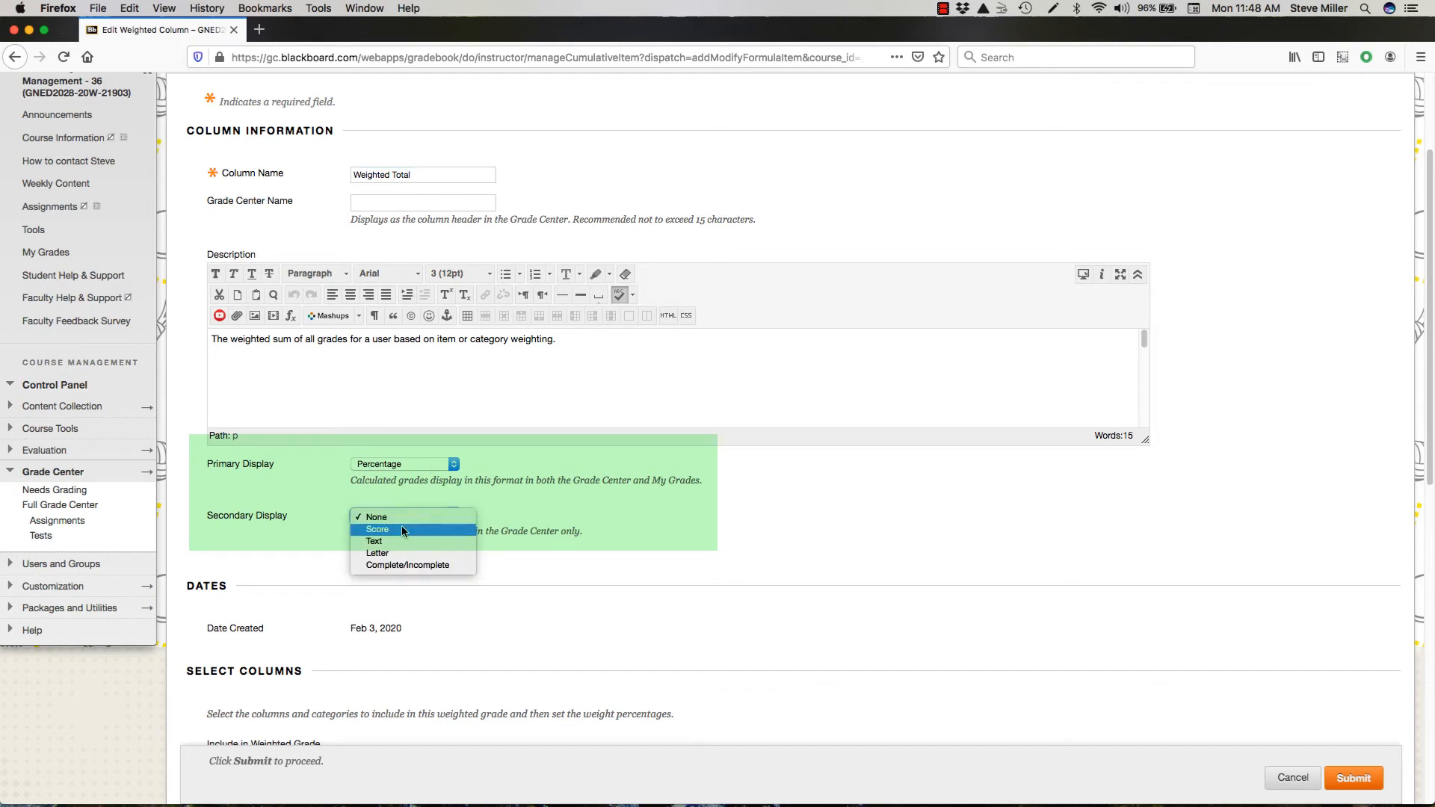
click(298, 529)
Step: Include Your Am I an Online Learner Contract Journal, Journal 2 and Lifestyle Management Test 1 in the weighted grade
scroll(594, 581, down, 1)
scroll(593, 581, down, 10)
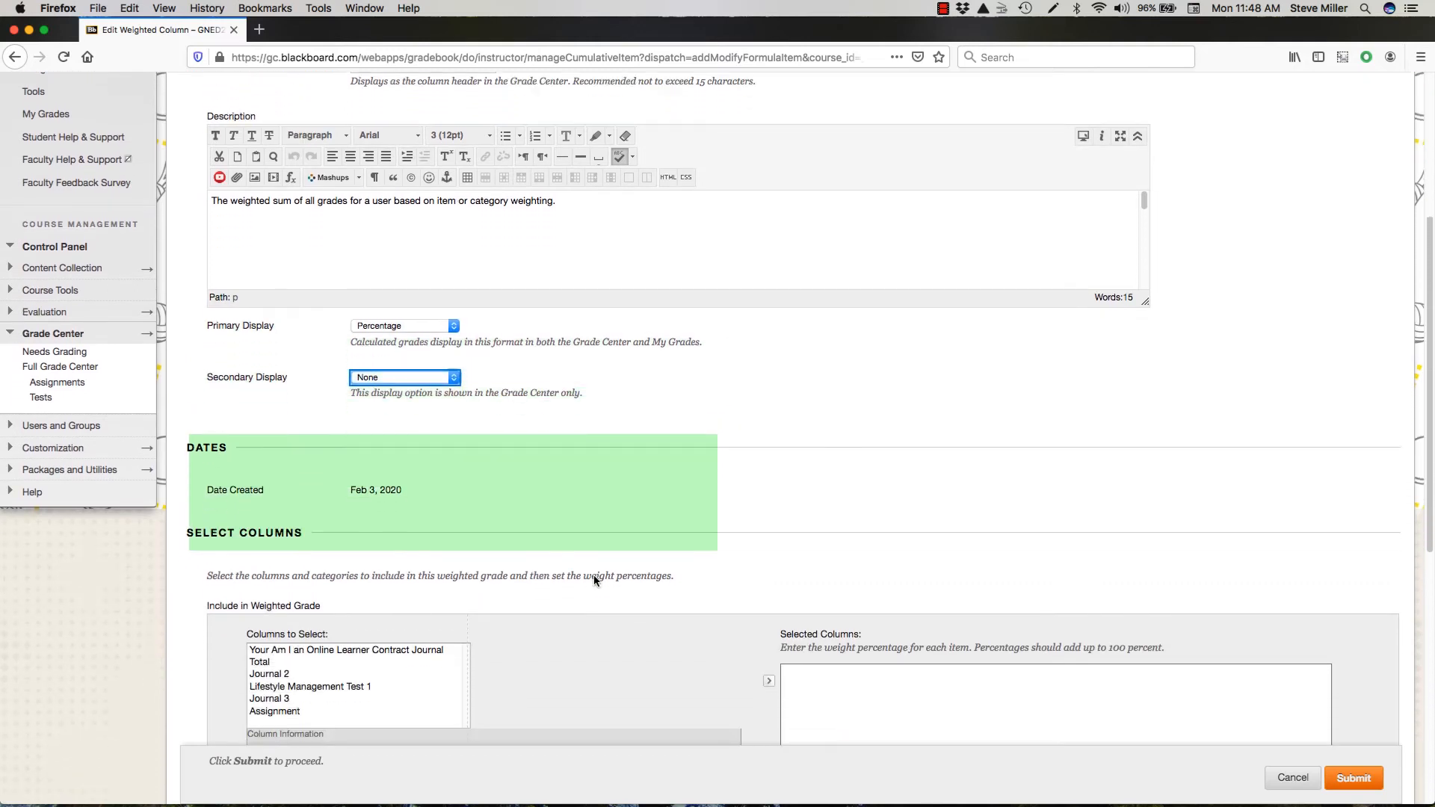
scroll(598, 580, down, 2)
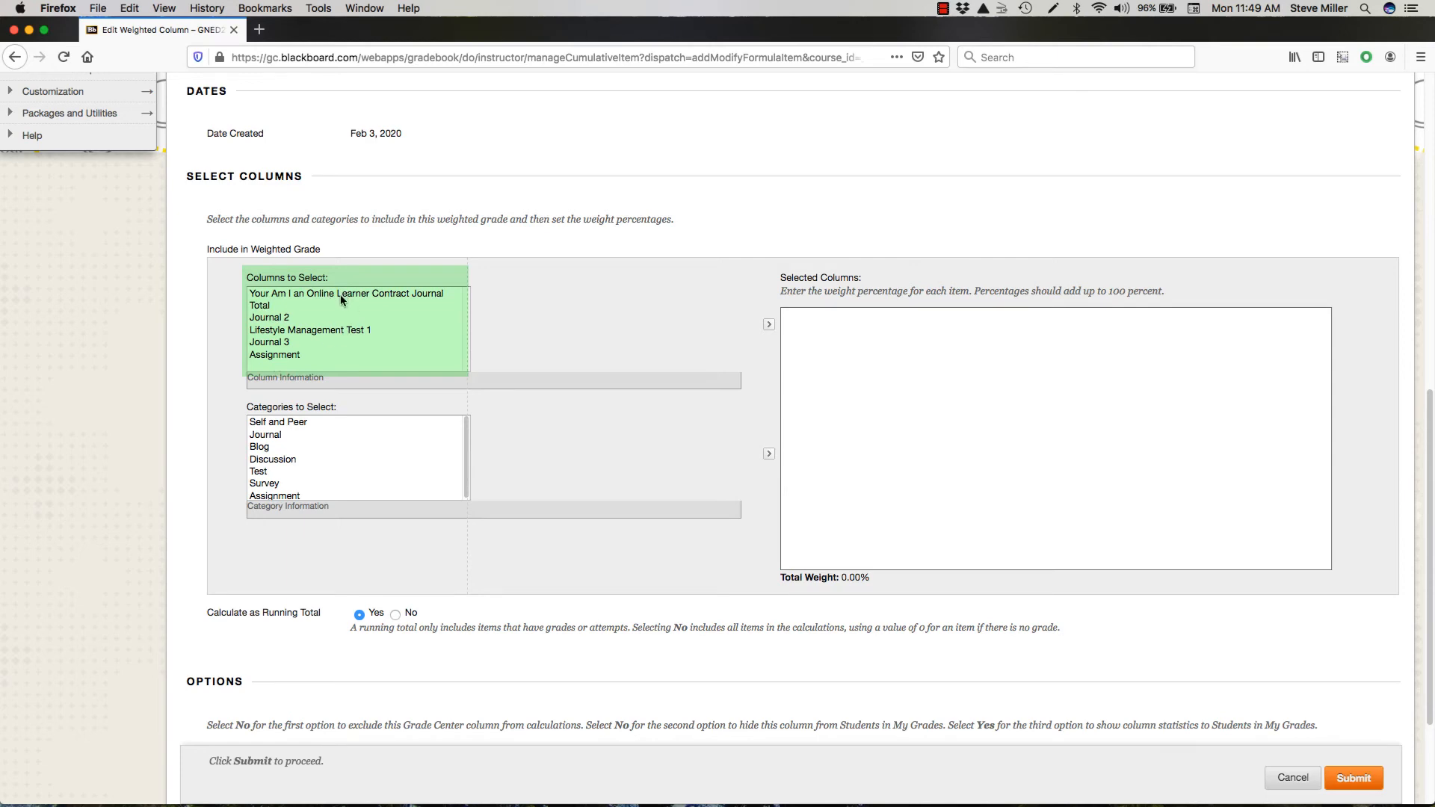
click(341, 296)
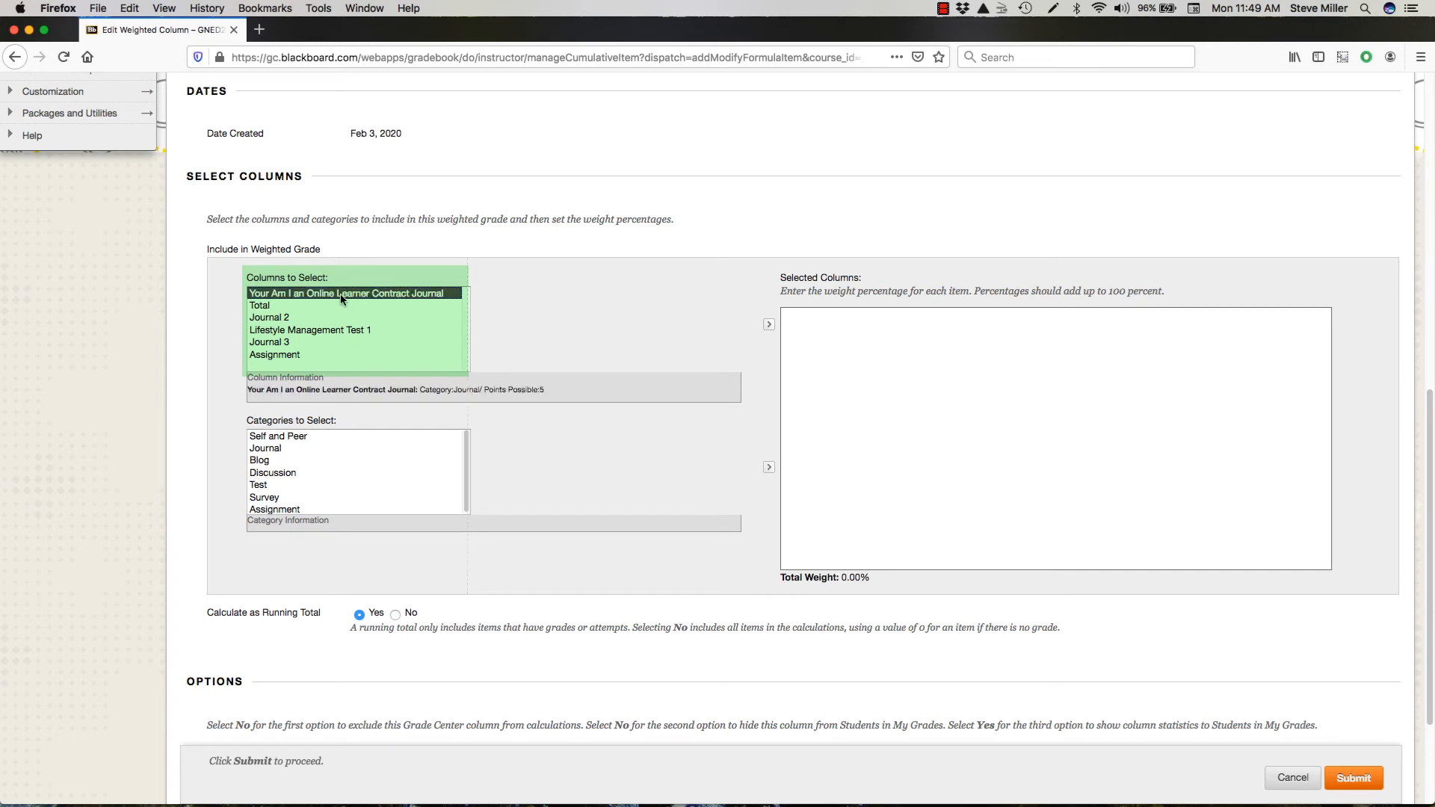
click(769, 326)
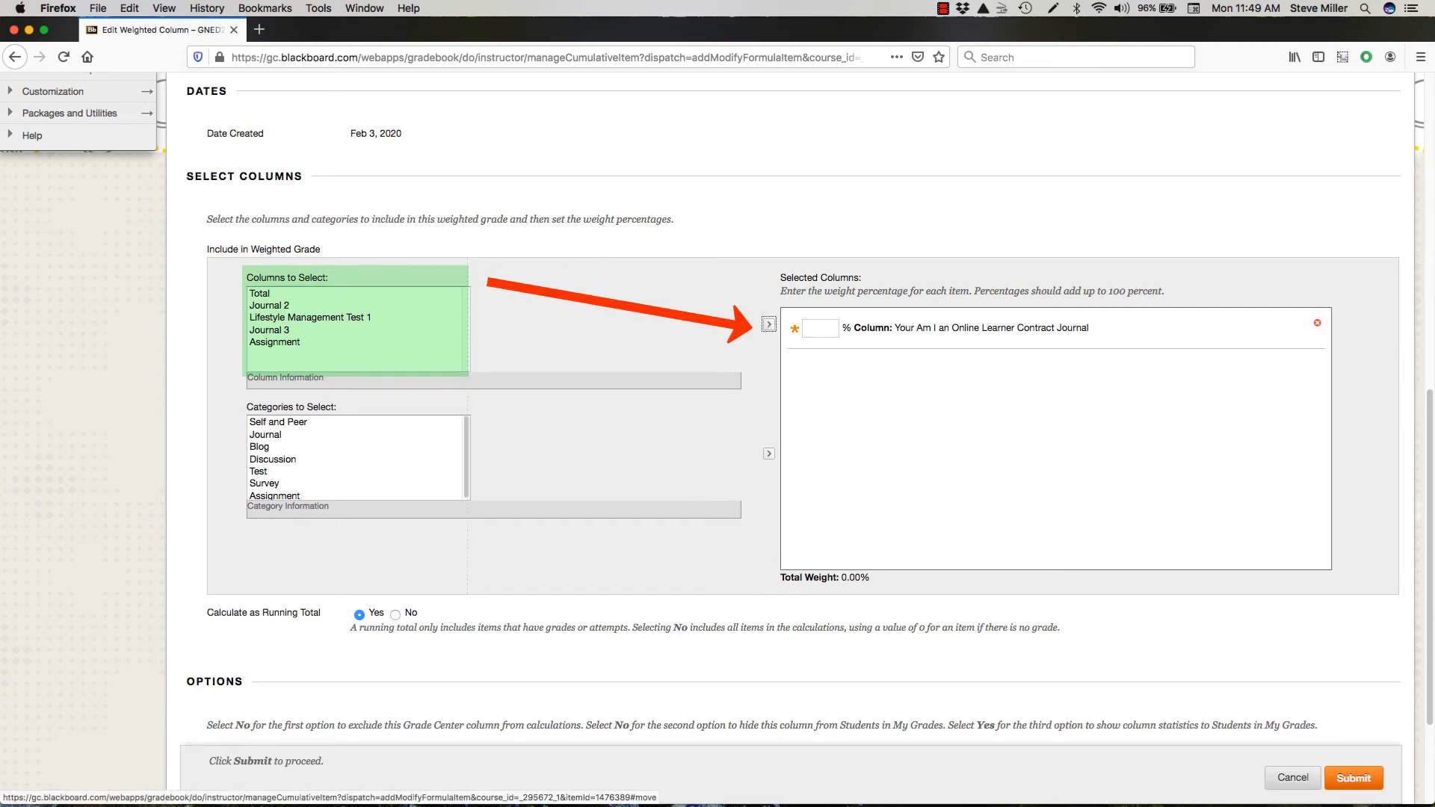
click(296, 305)
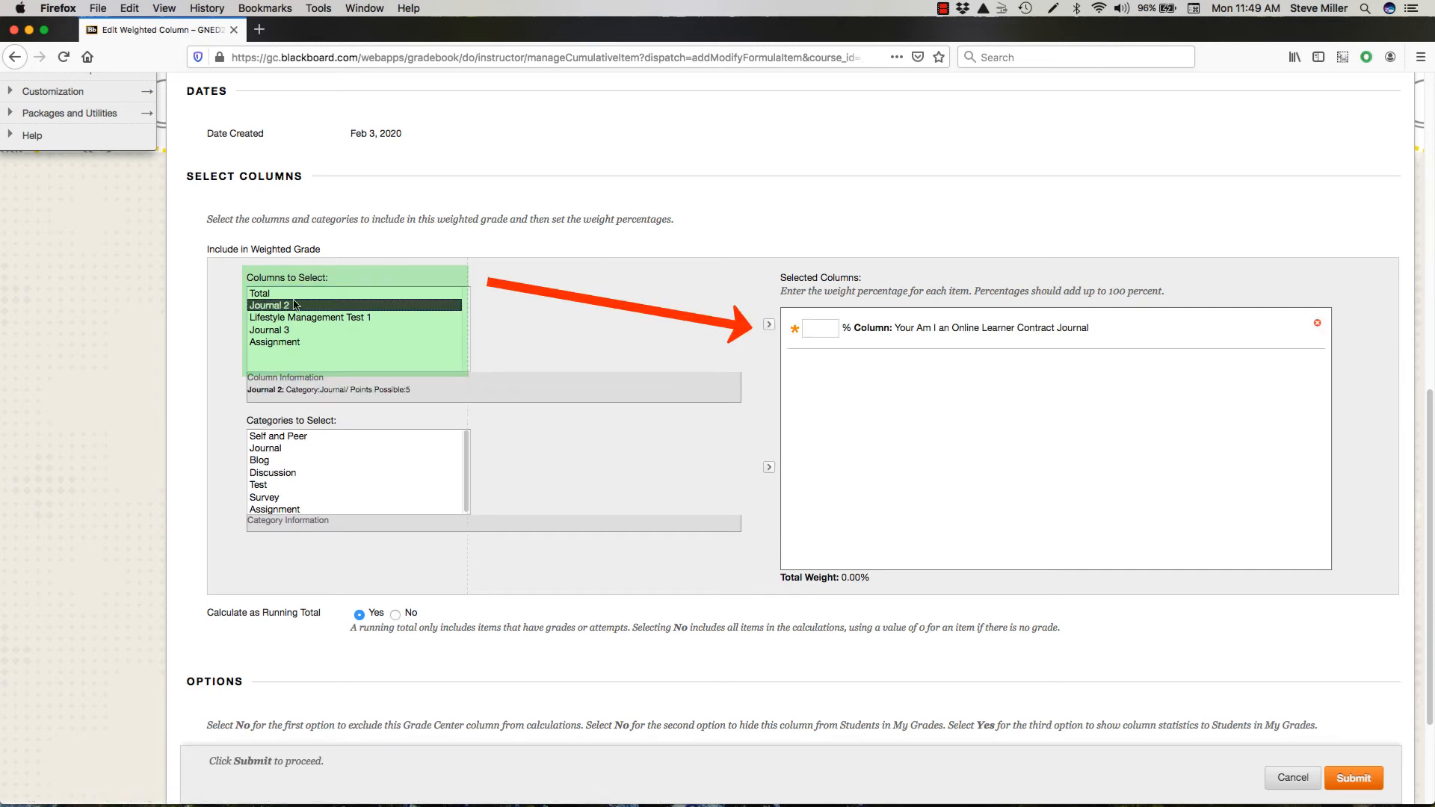
click(768, 325)
click(346, 307)
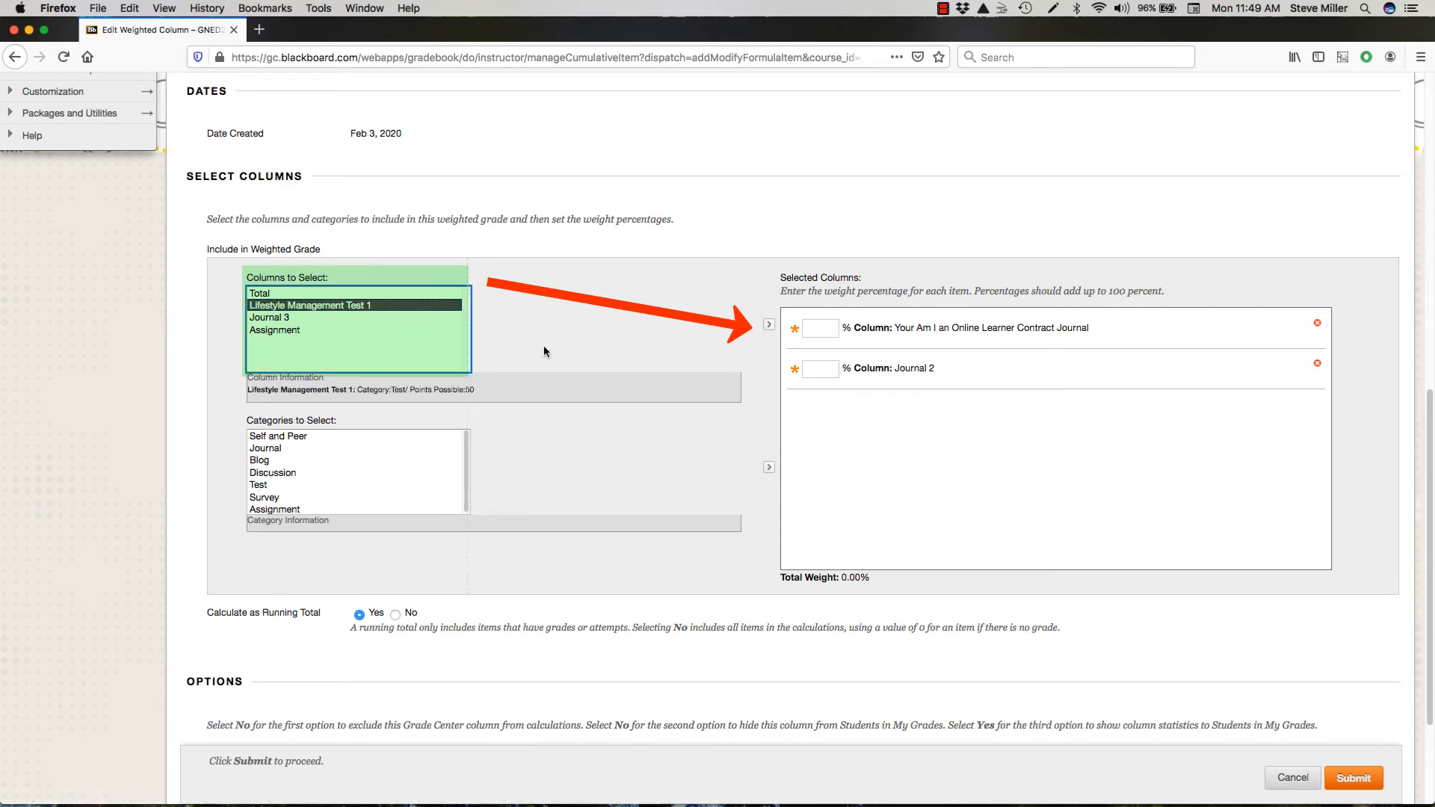
click(768, 324)
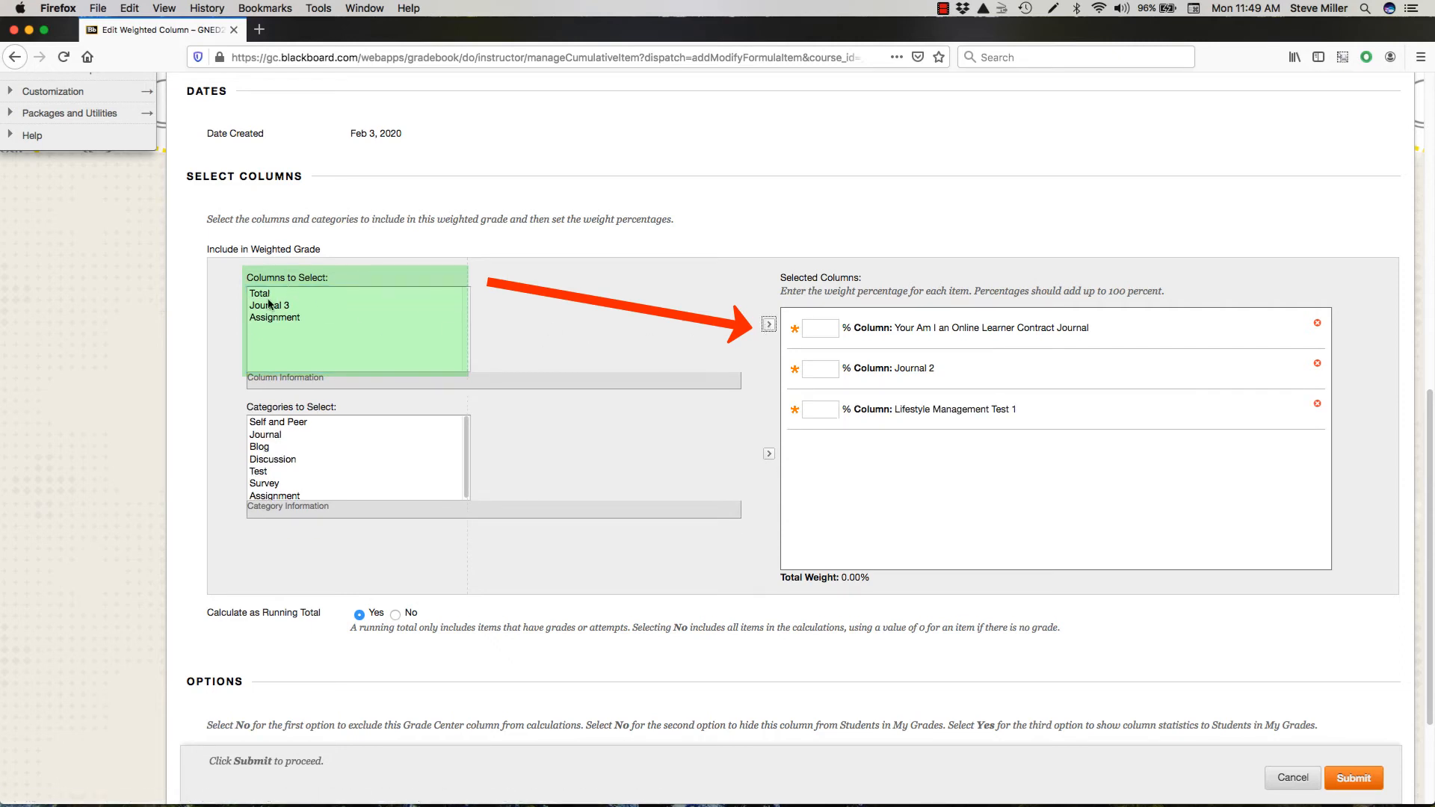
Step: Add the Journal 3 and Assignment columns to the weighted grade's selected columns
click(269, 306)
click(768, 325)
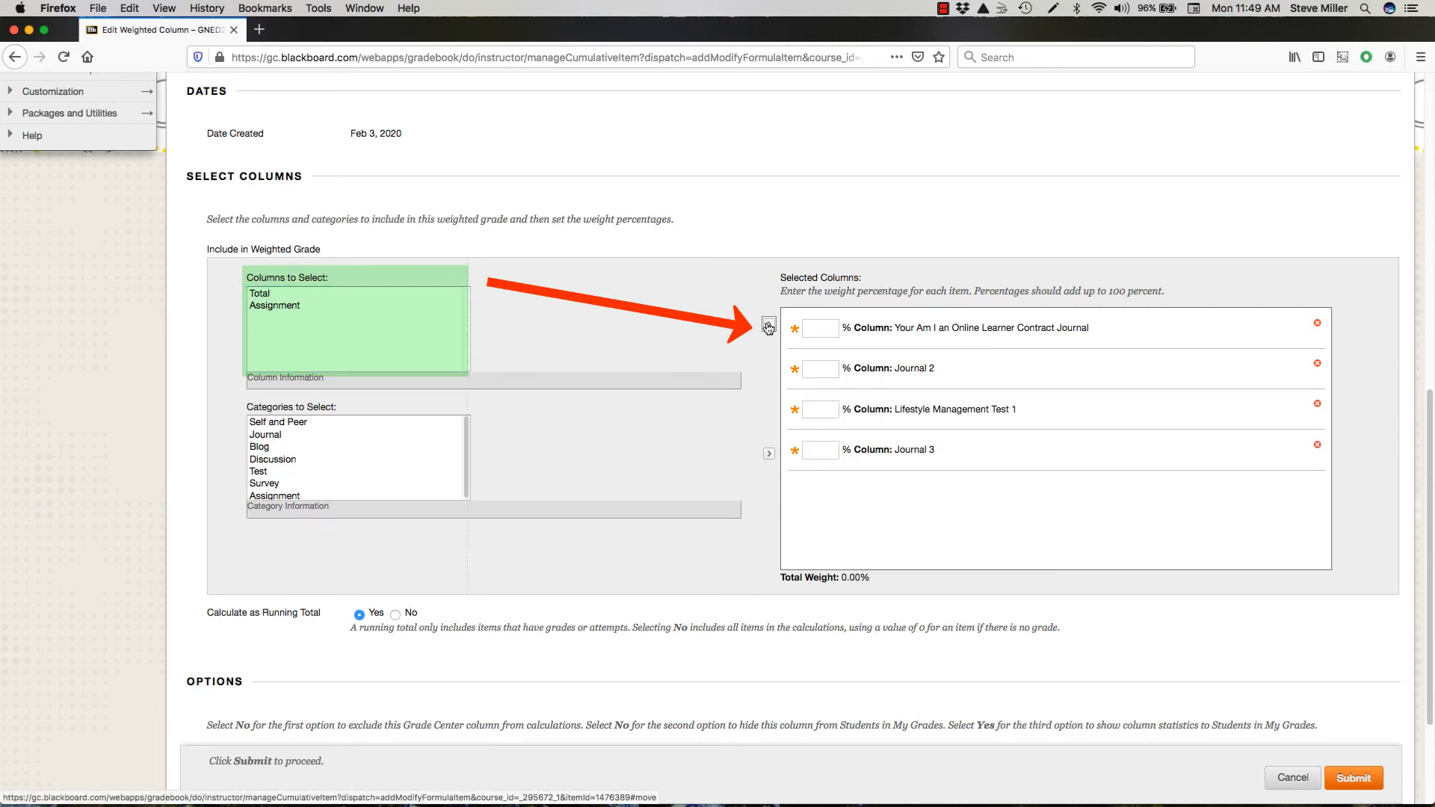
click(275, 307)
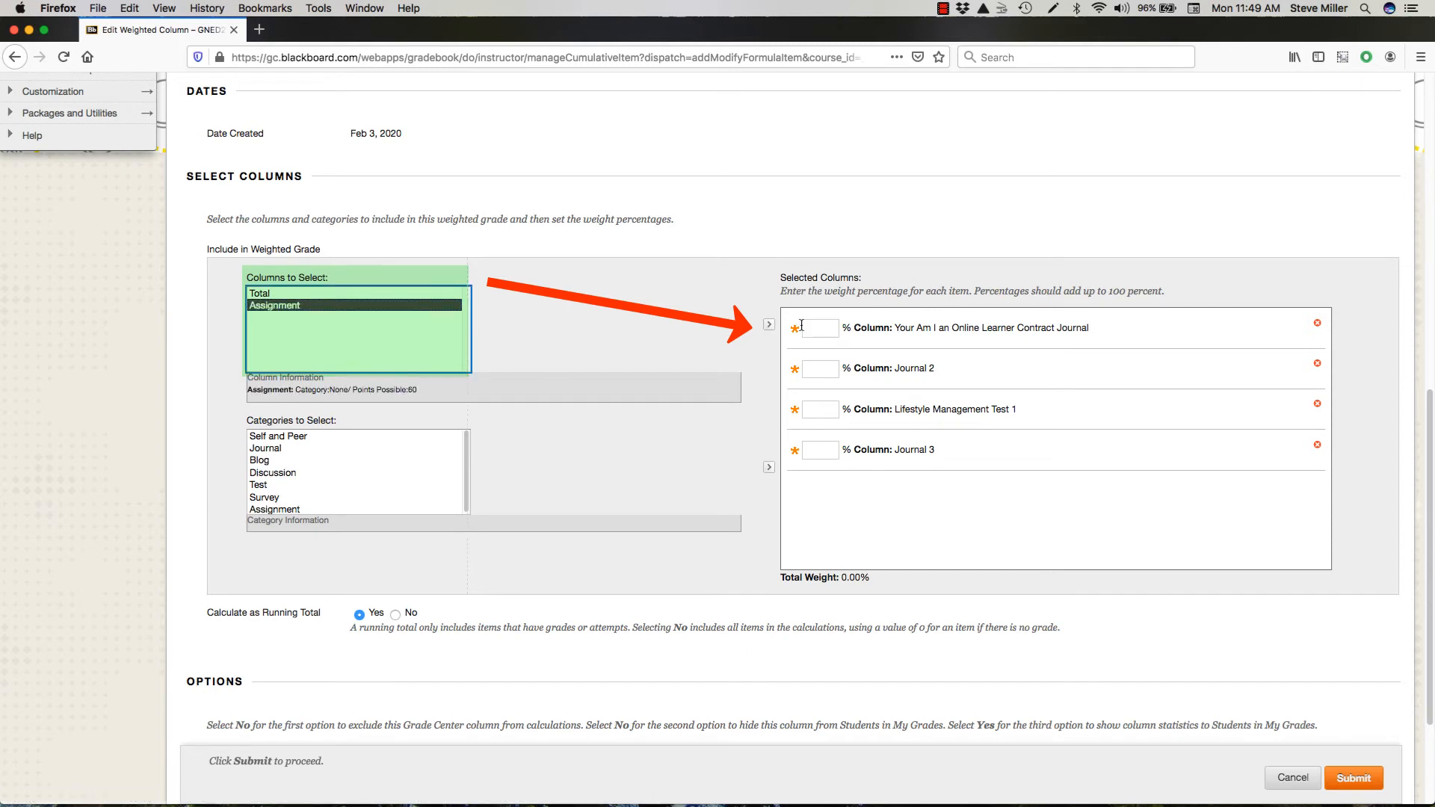
click(768, 325)
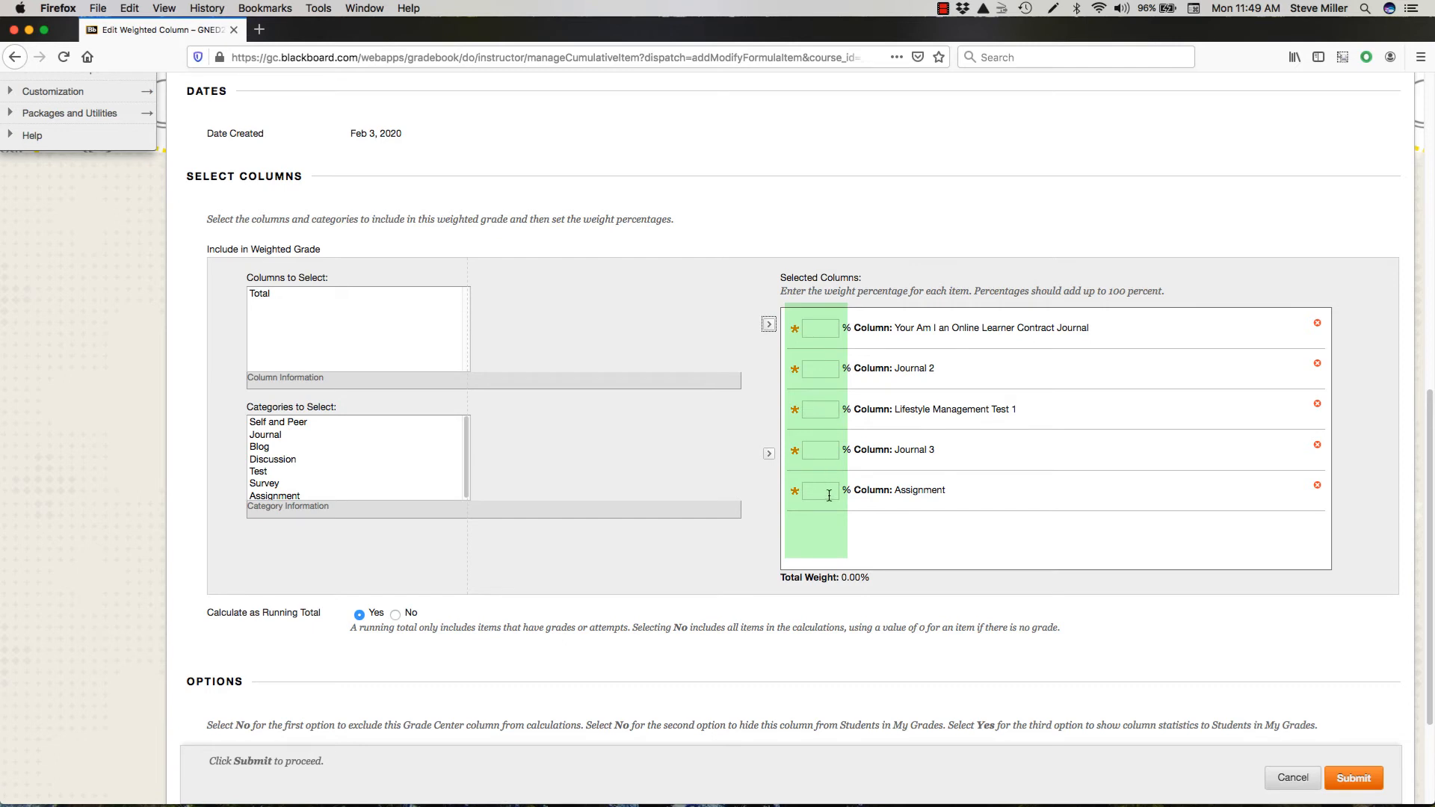
Step: Set the weights of Your Am I an Online Learner Contract Journal and Journal 2 to 5% each
click(819, 326)
text(5)
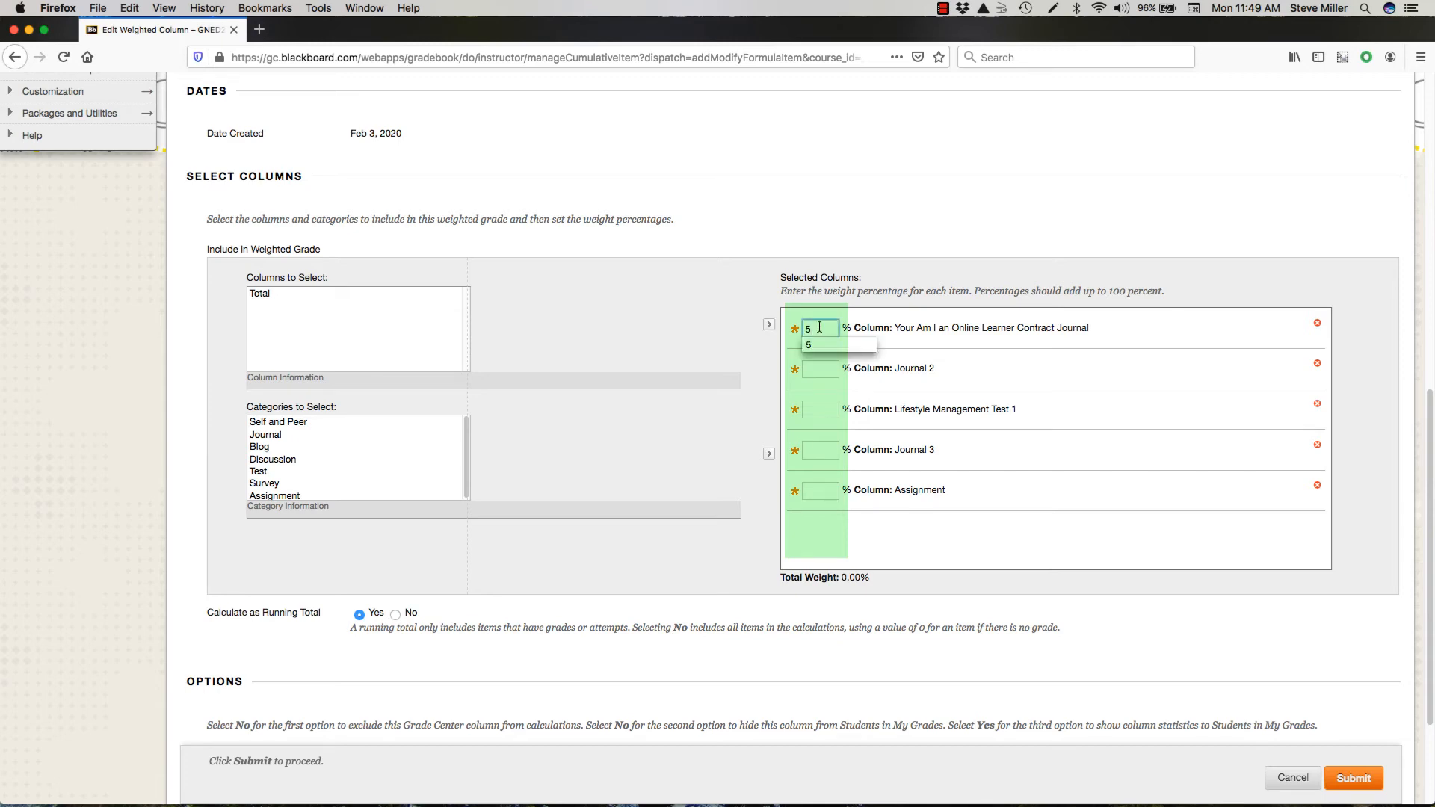
click(809, 366)
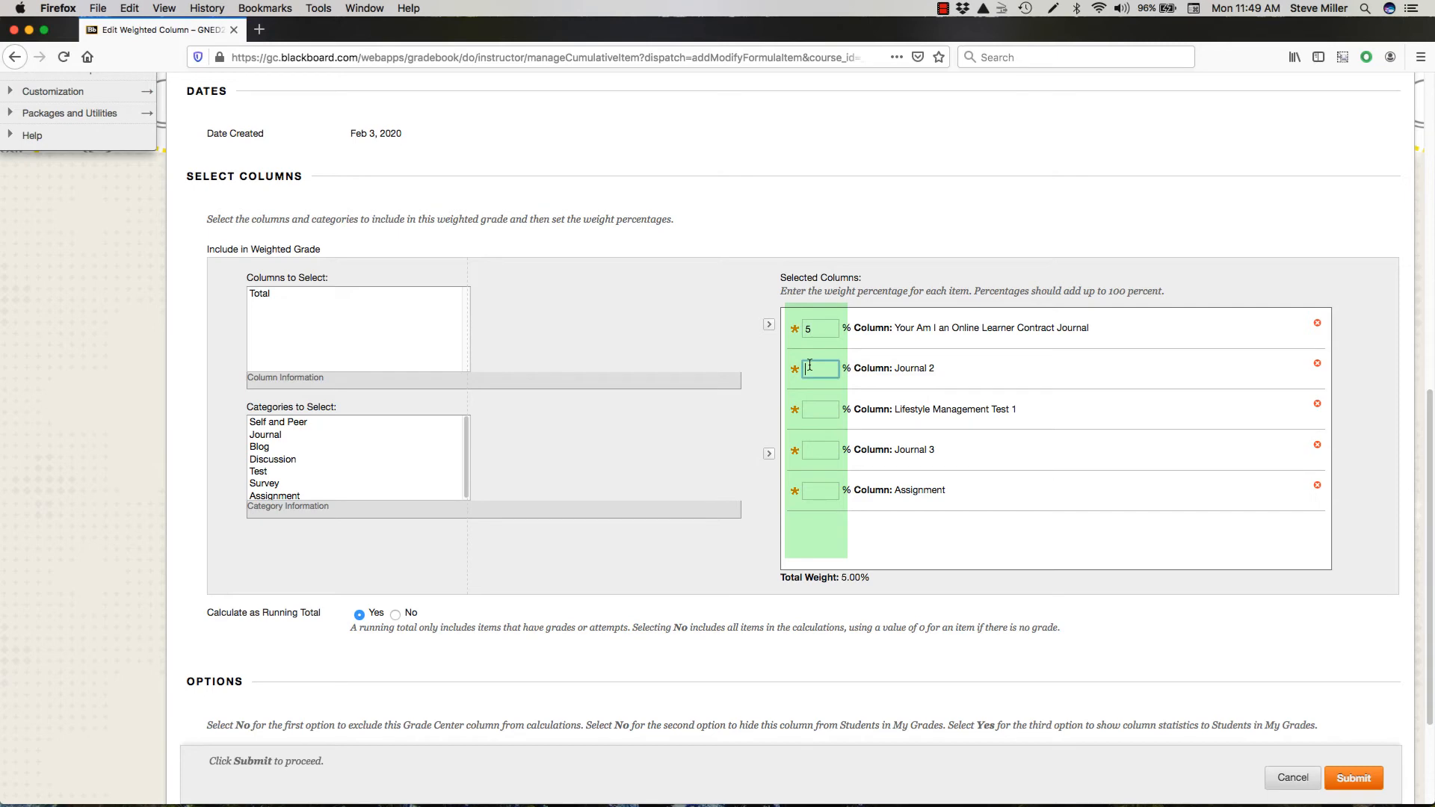
text(5)
click(758, 435)
Step: Weight Lifestyle Management Test 1 at 16%, Journal 3 at 5% and Assignment at 25%
click(811, 416)
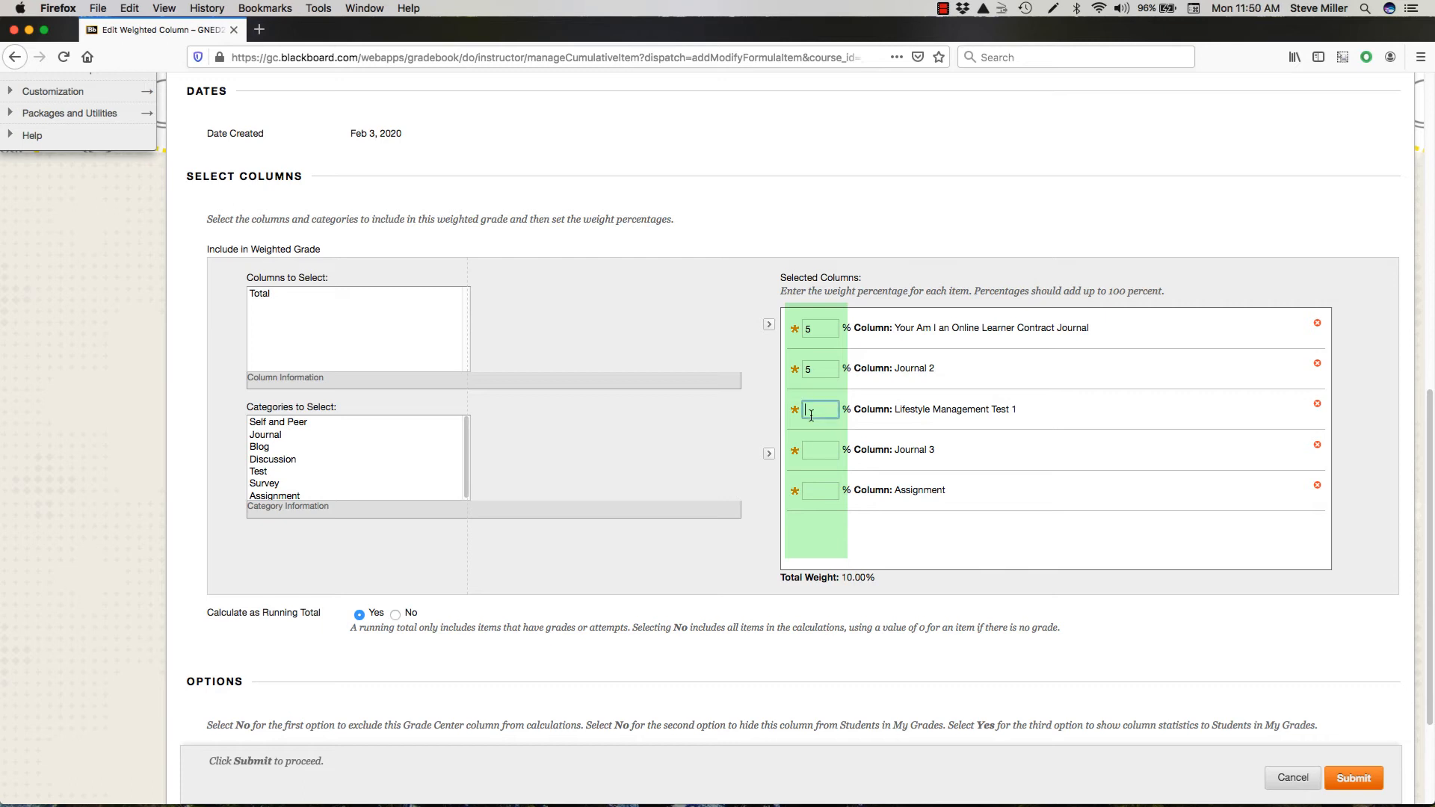
text(1)
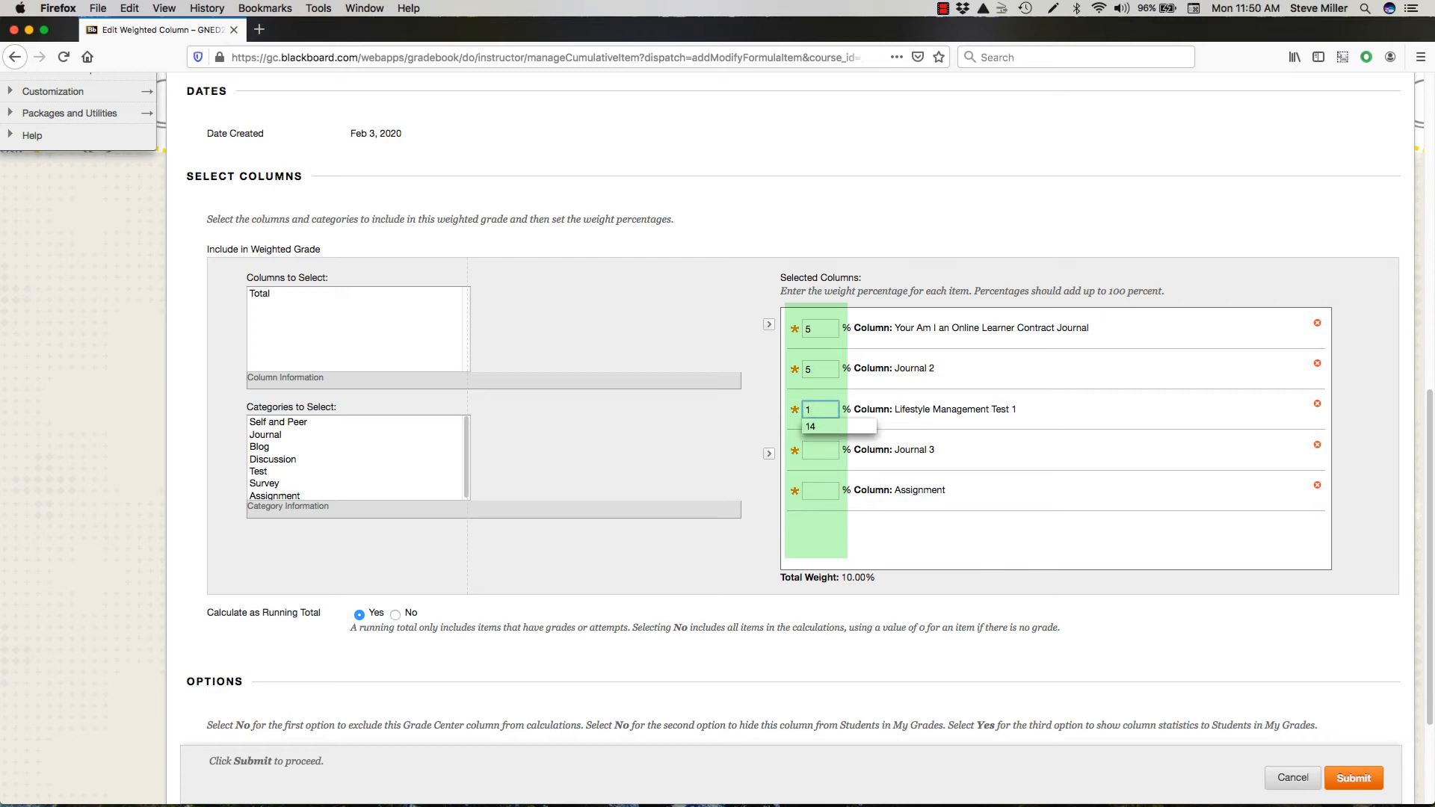
text(6)
click(808, 452)
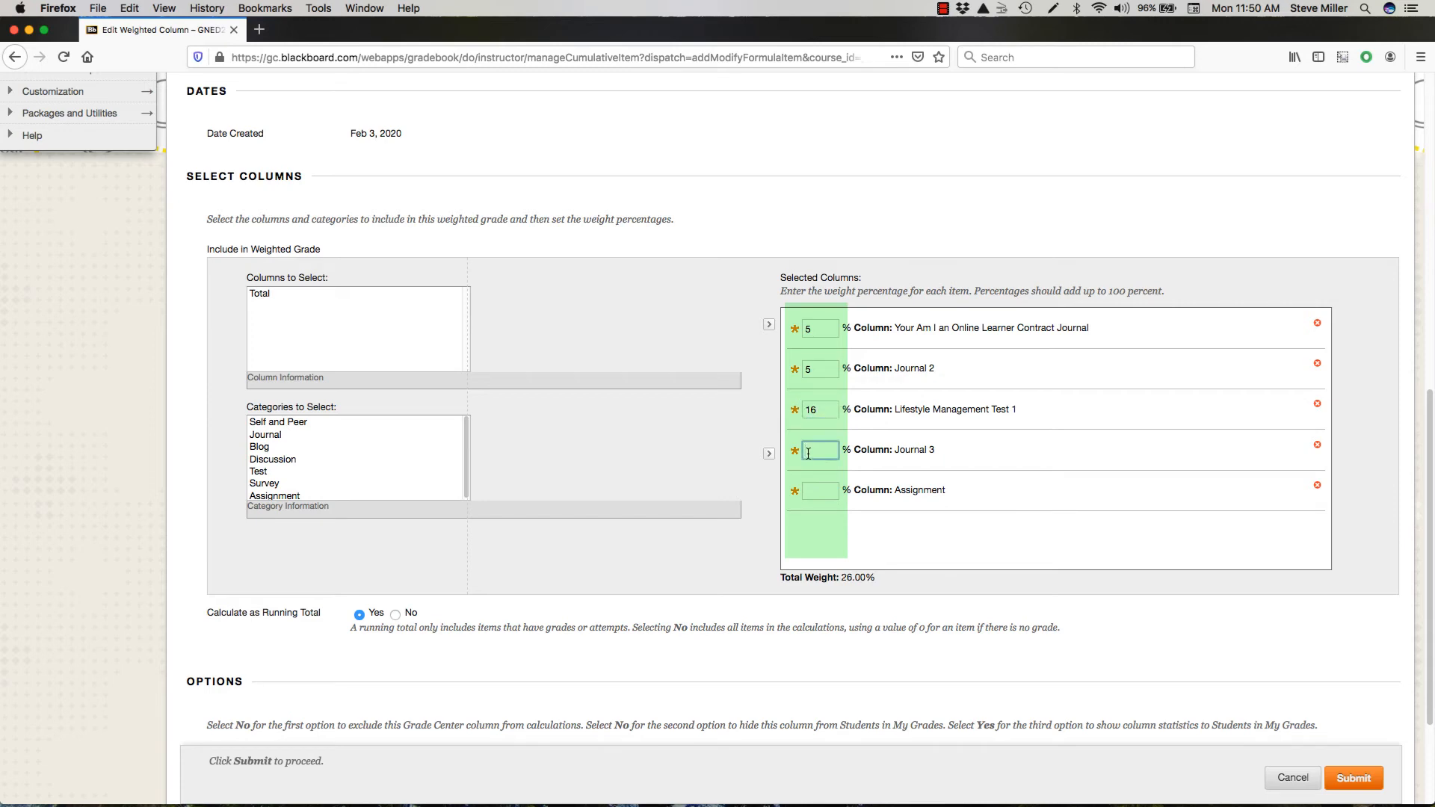
text(5)
click(806, 490)
text(25)
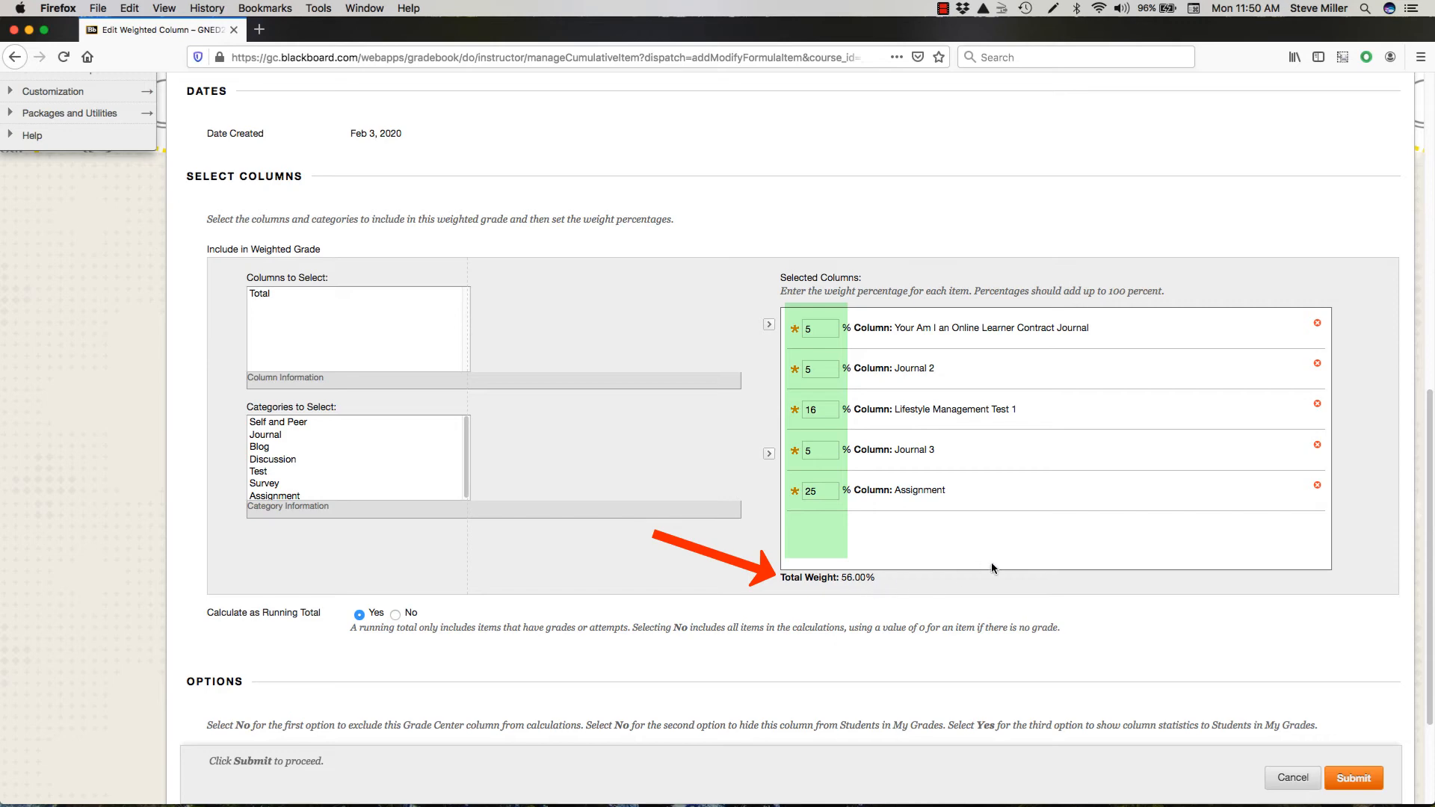
Step: Submit the Weighted Total column and accept continuing with weights that do not sum to 100 percent
scroll(1179, 679, down, 4)
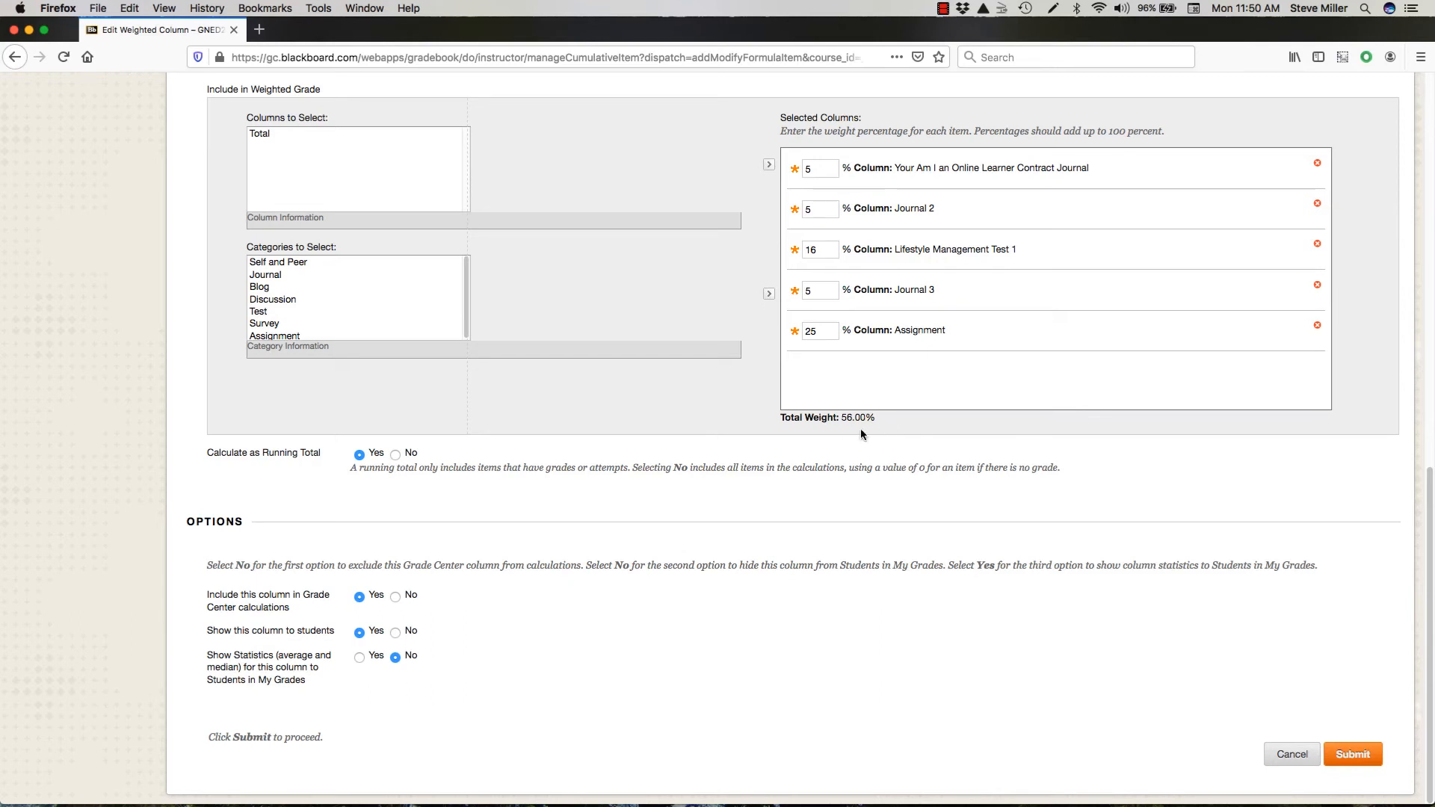
click(1344, 756)
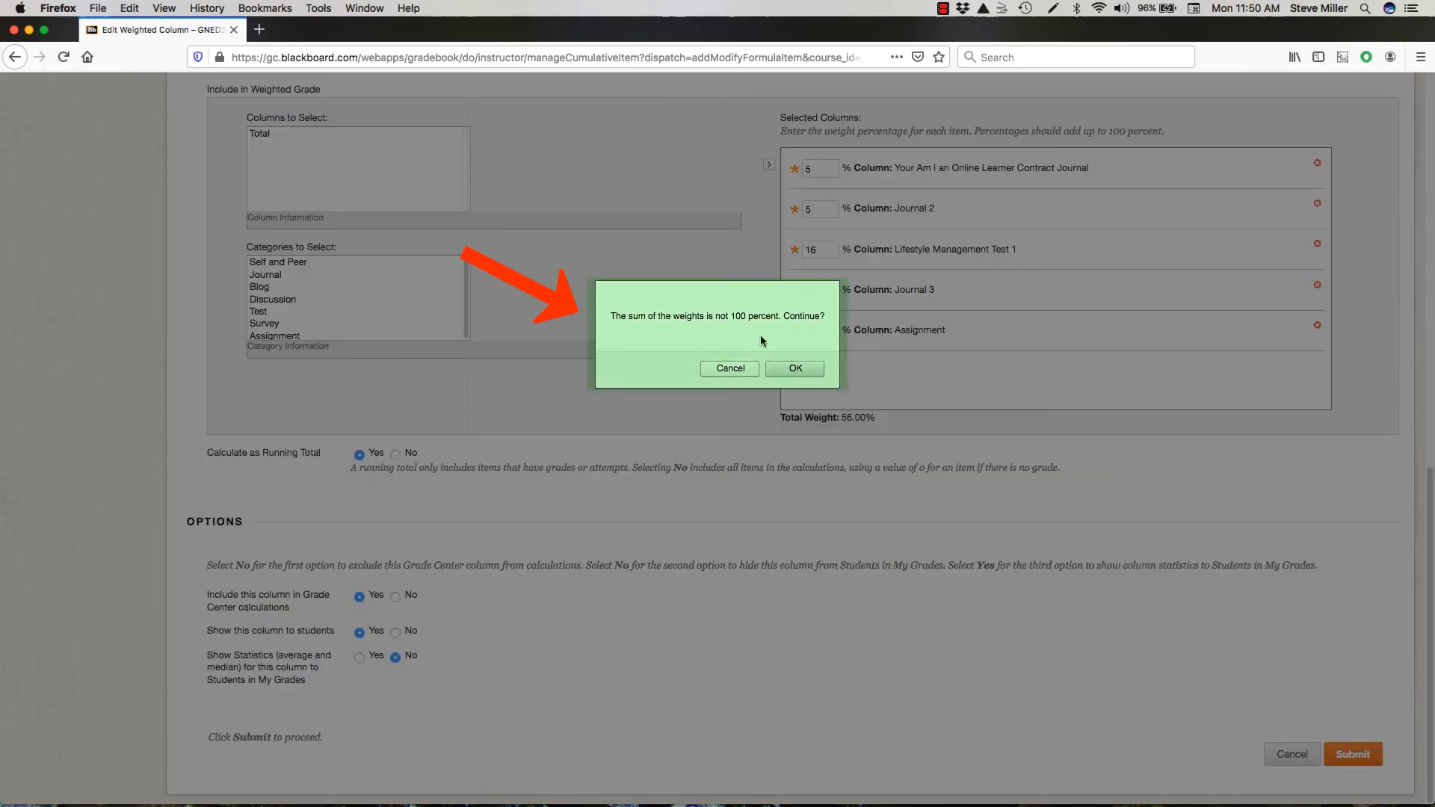
click(793, 369)
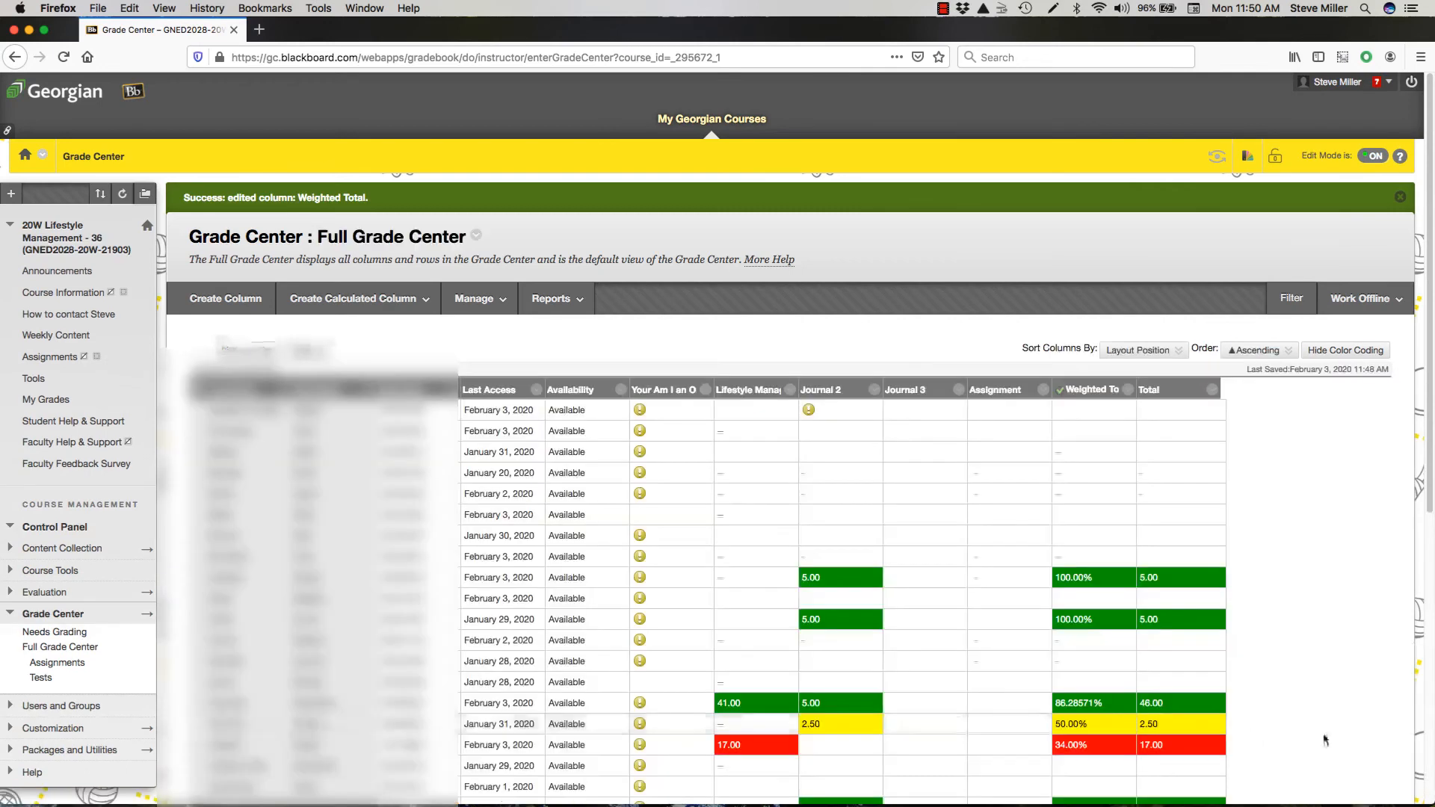
scroll(1325, 740, down, 1)
scroll(1325, 739, down, 3)
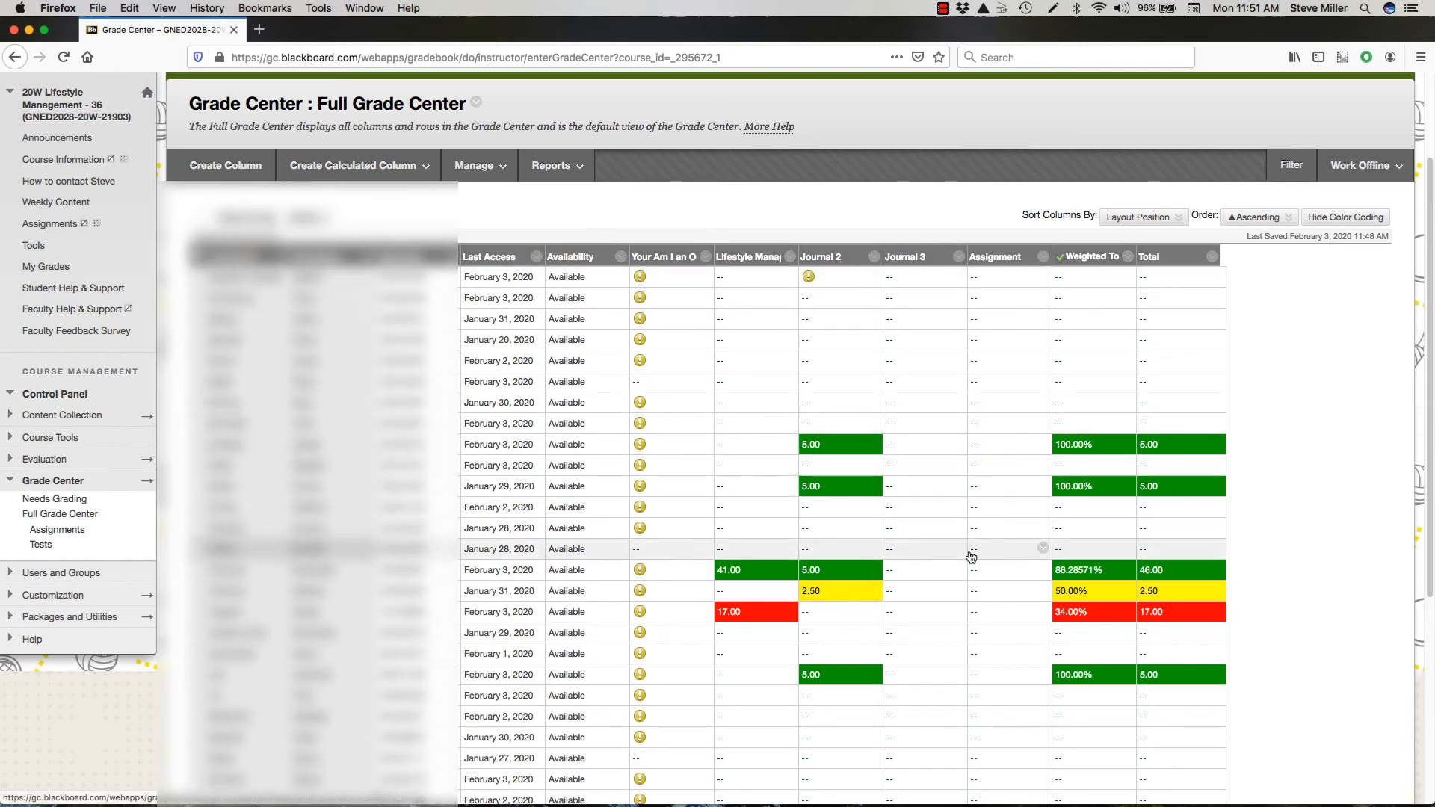
click(791, 571)
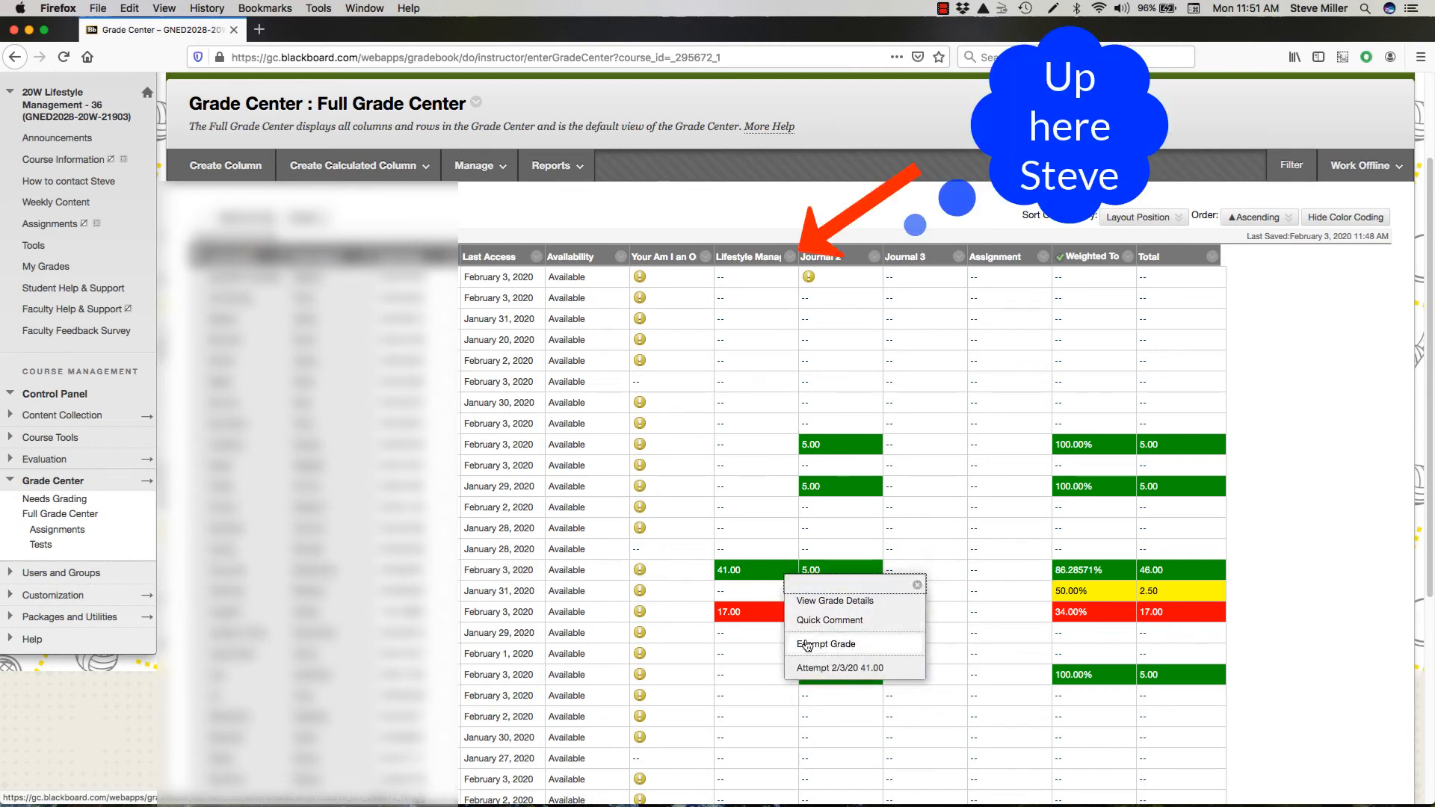
click(917, 586)
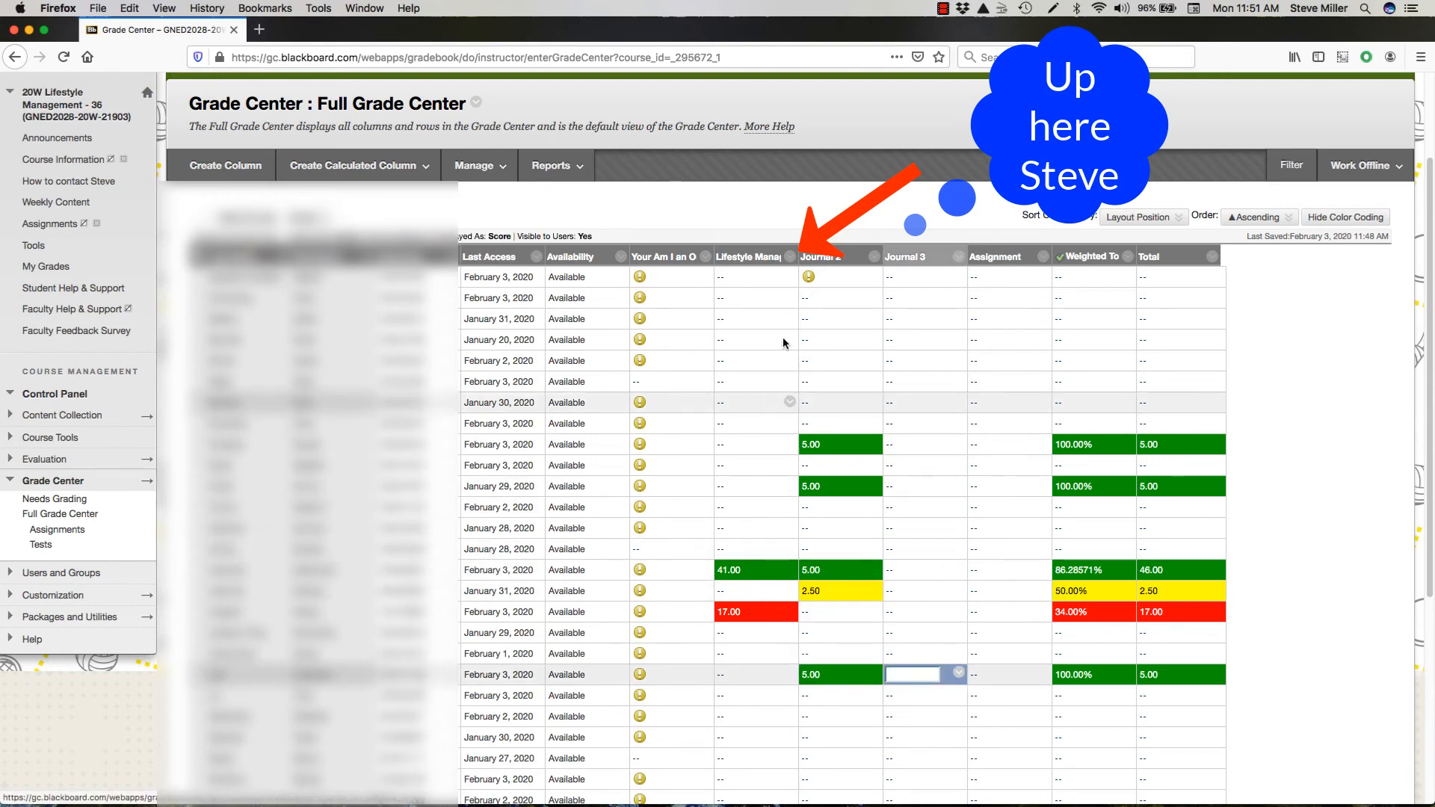
Step: Edit the Lifestyle Management Test 1 column to use Percentage as its secondary display and submit it
click(790, 258)
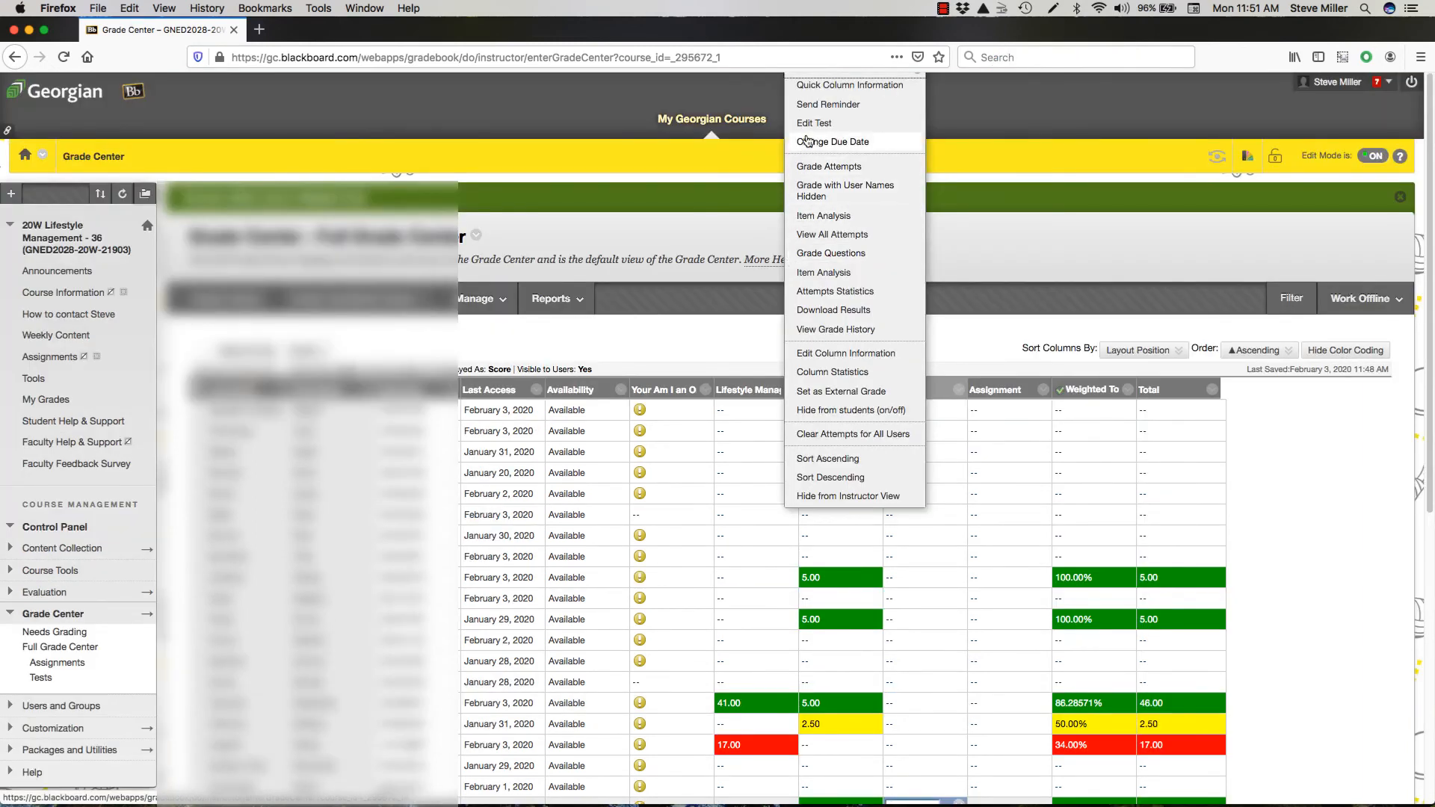
click(823, 356)
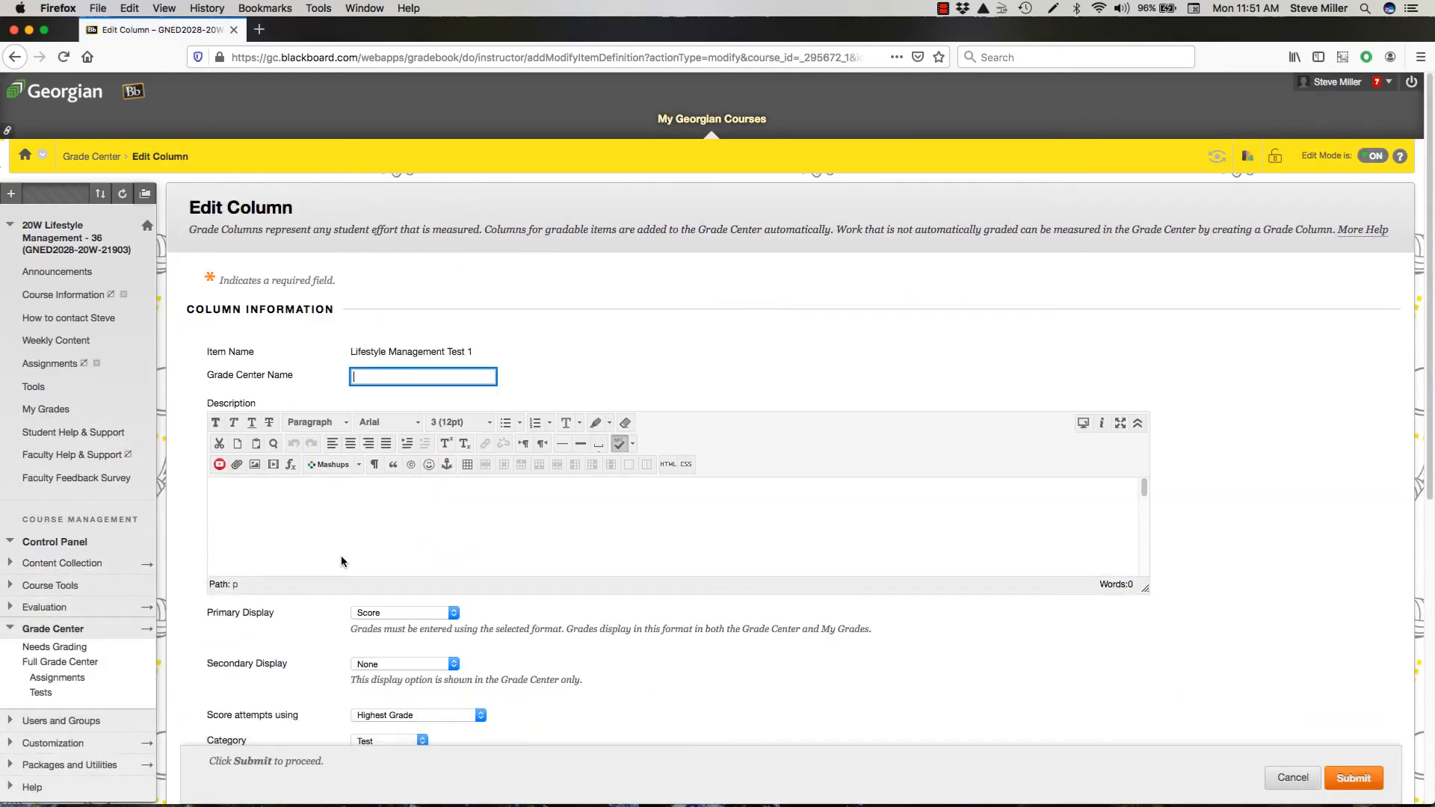
click(372, 667)
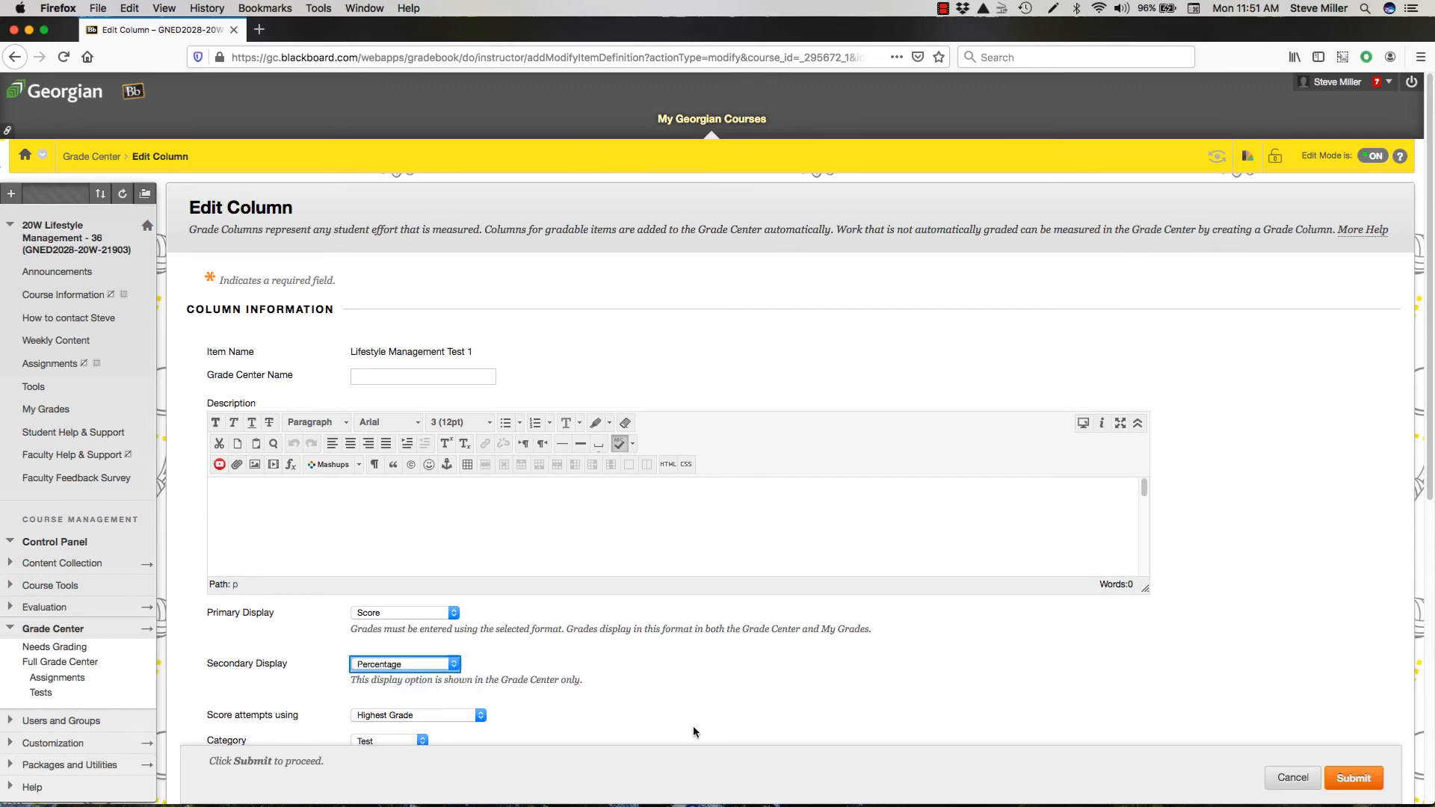
click(1353, 778)
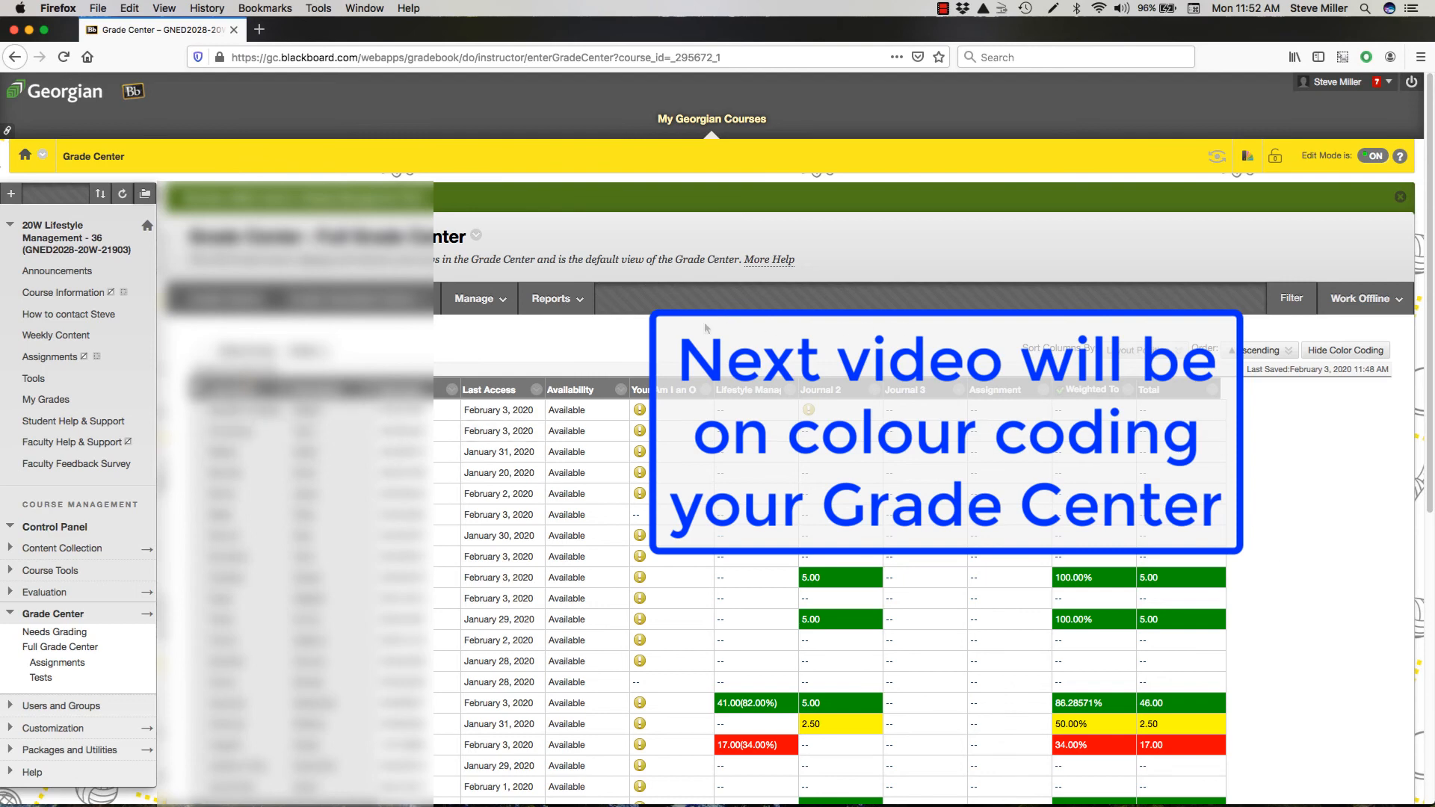
Step: Open the Grading Color Codes settings and review the enable option, grading status colors and grade ranges
scroll(705, 327, down, 2)
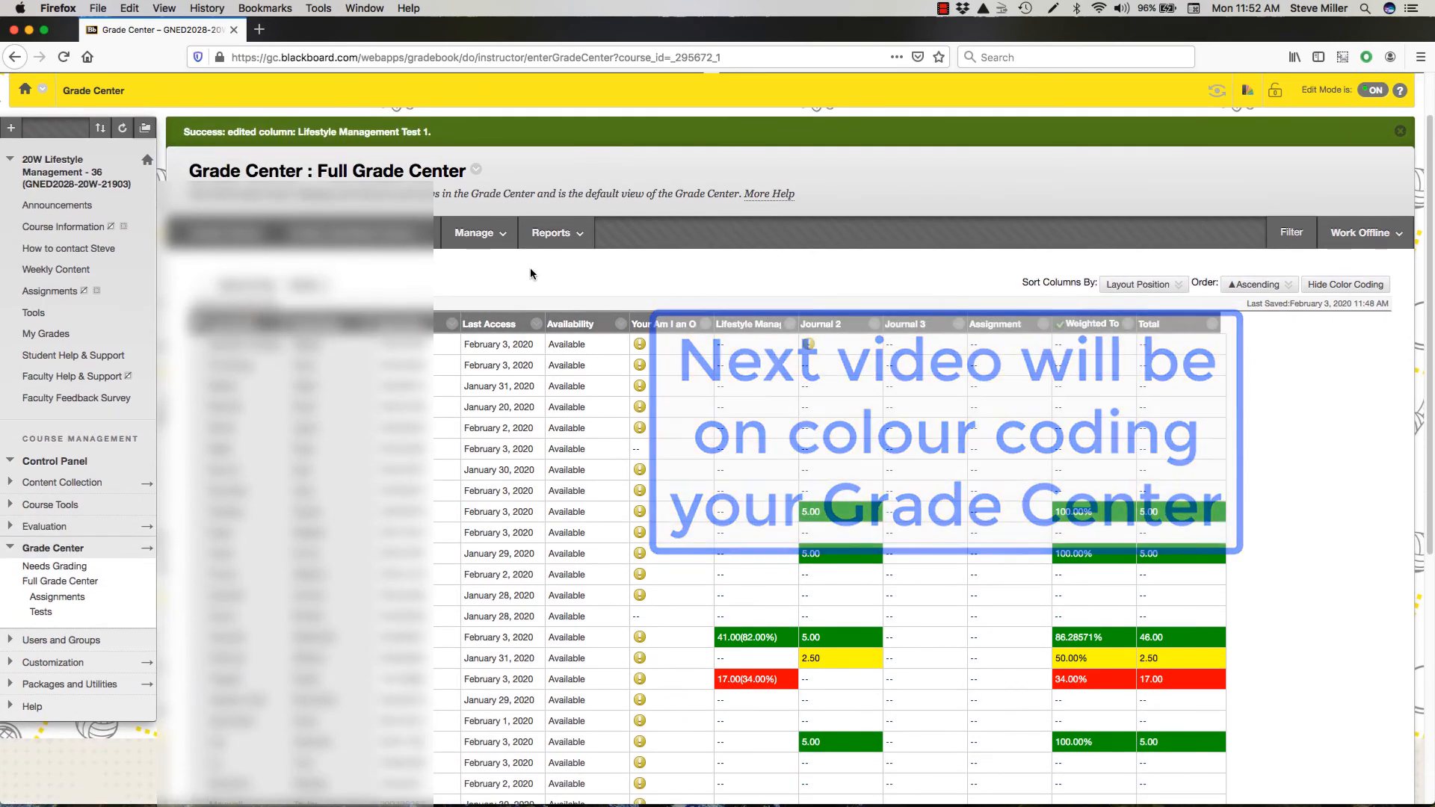
click(500, 237)
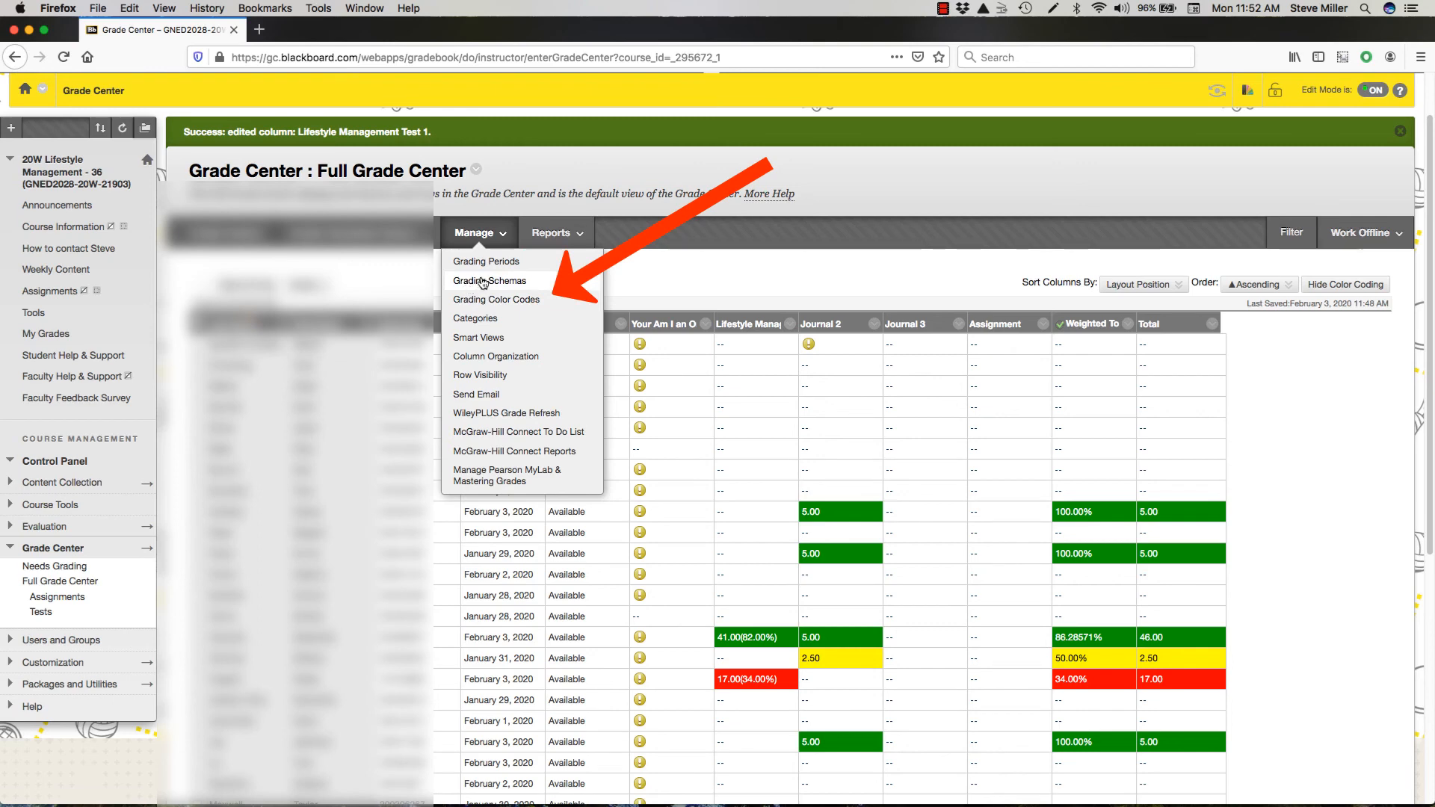
click(515, 300)
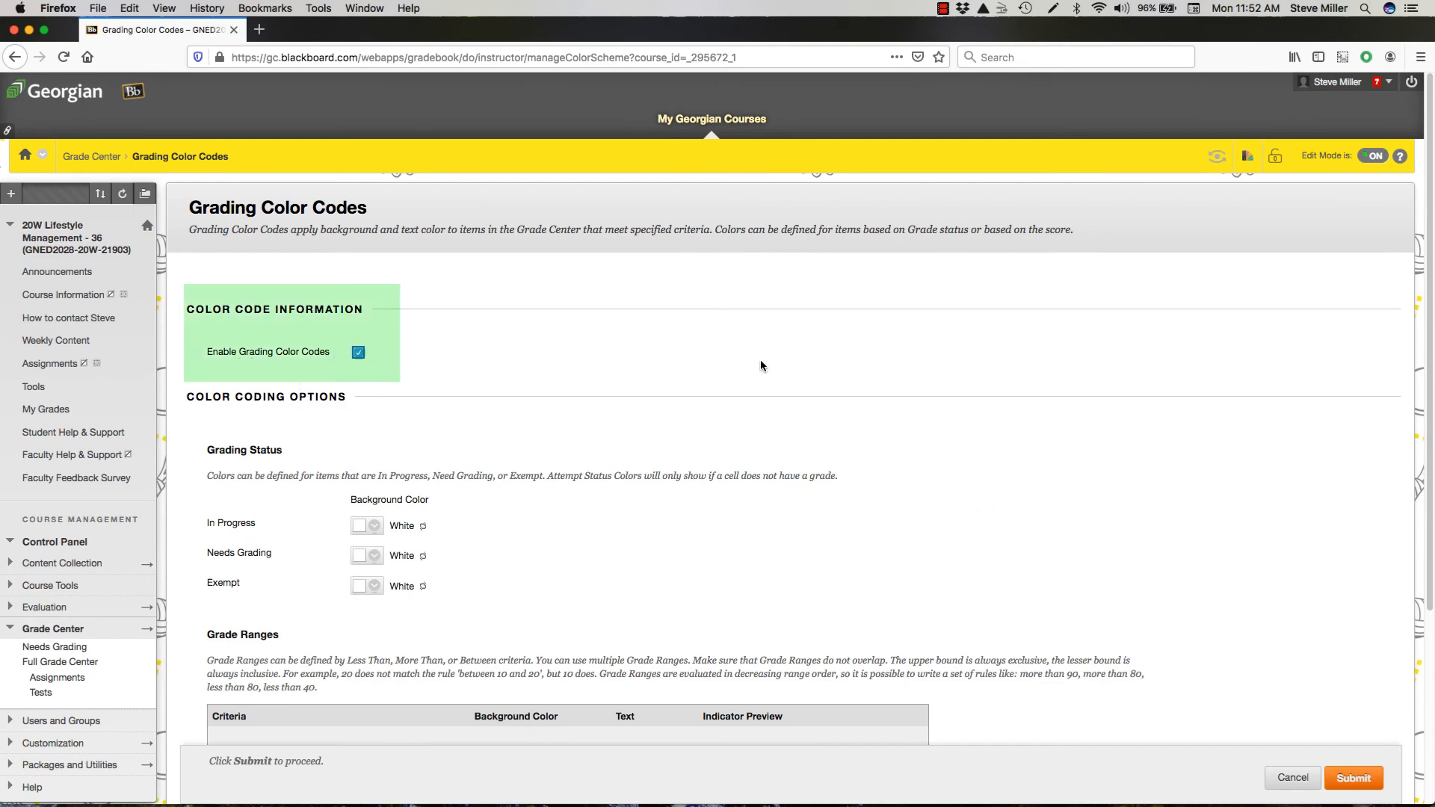
scroll(760, 366, down, 5)
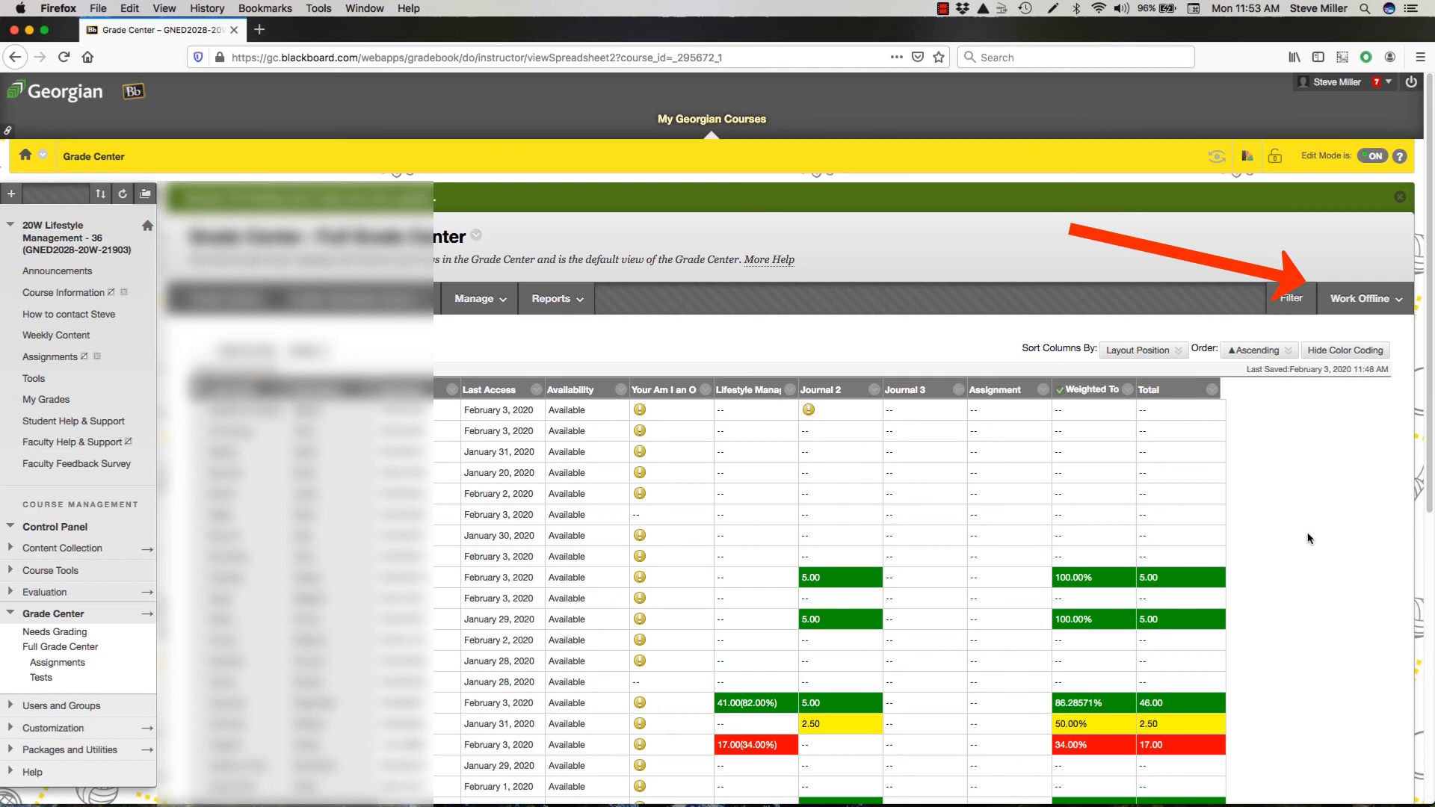
Step: Generate an offline download of the Full Grade Center data with the Tab delimiter and hidden information excluded
click(1371, 306)
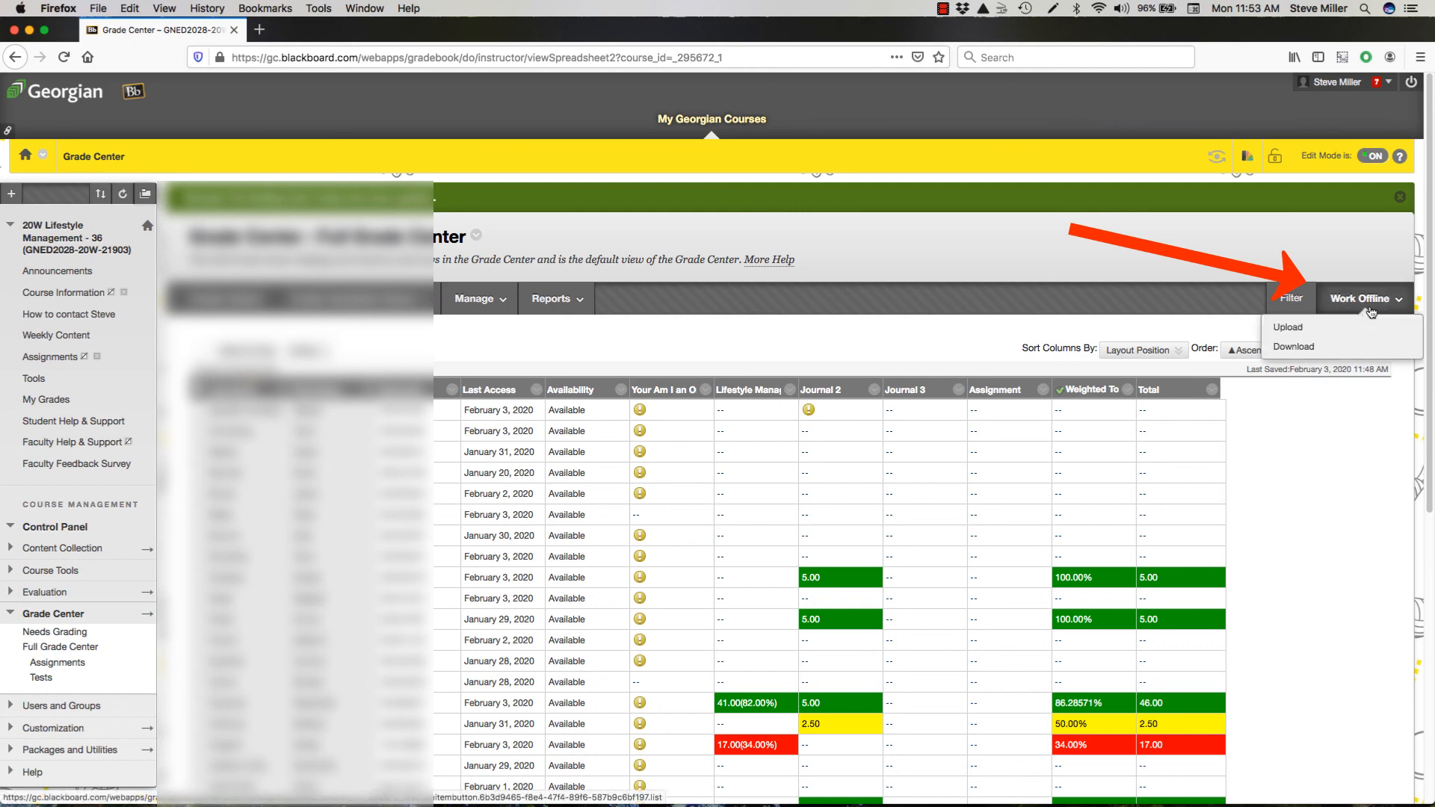
click(1296, 348)
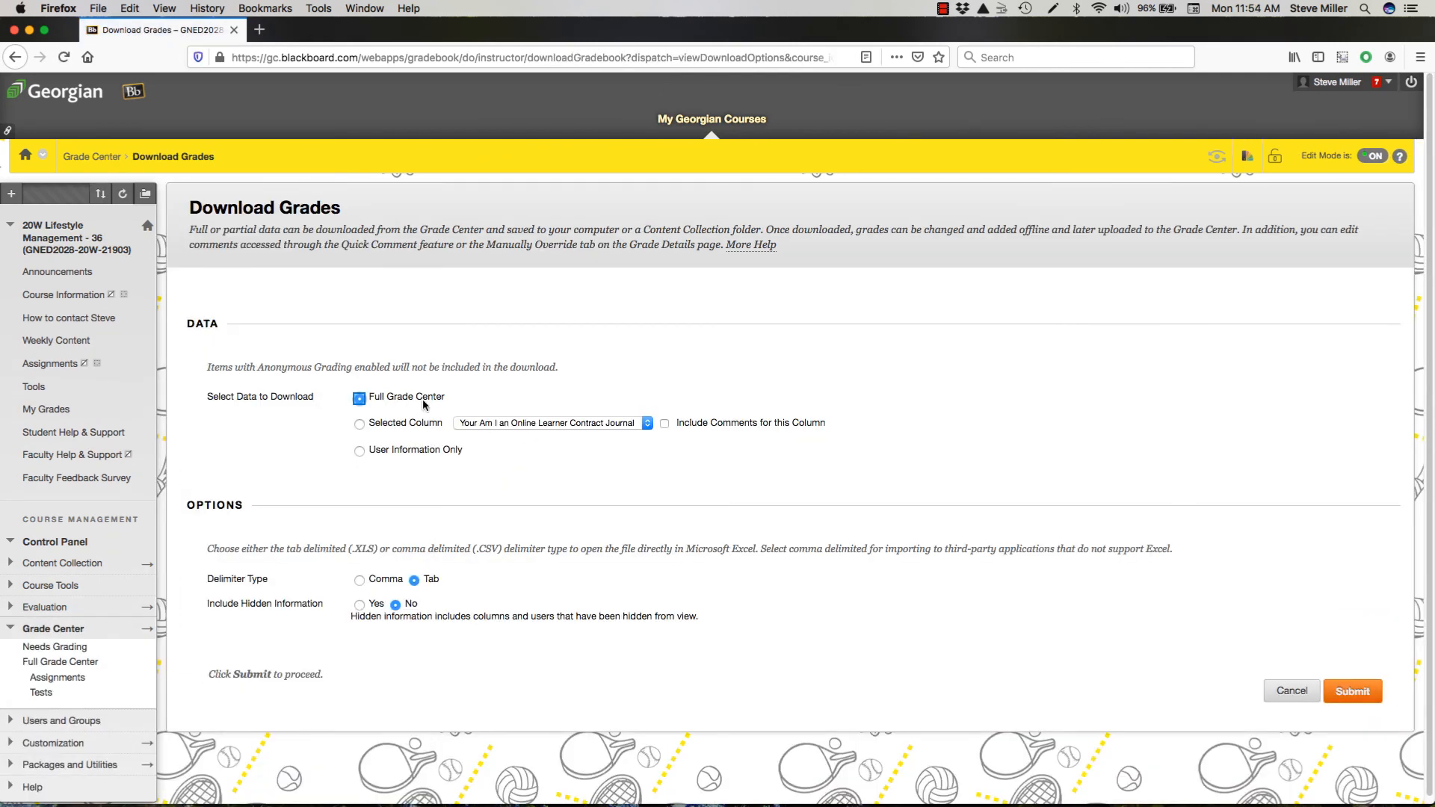
click(415, 399)
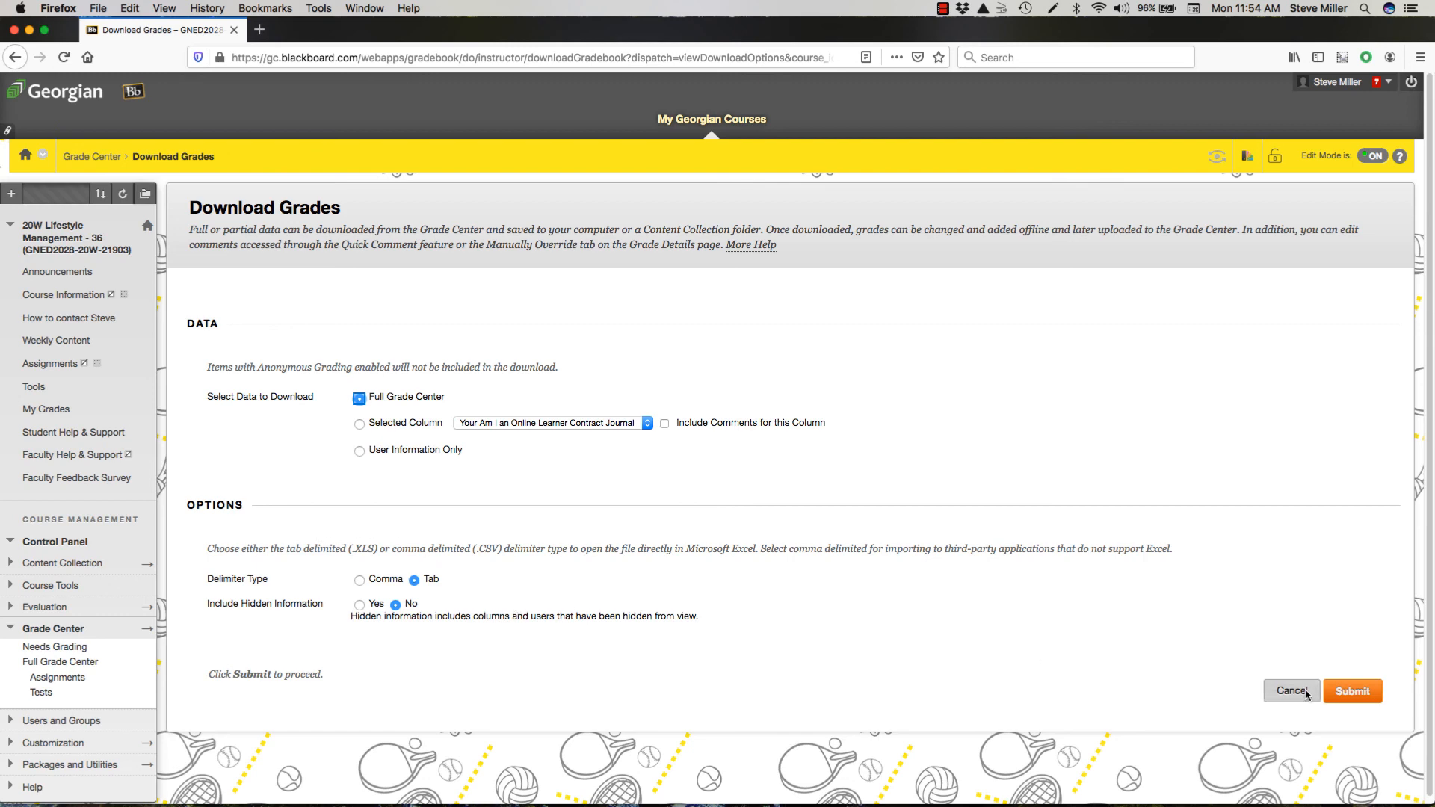
click(1357, 693)
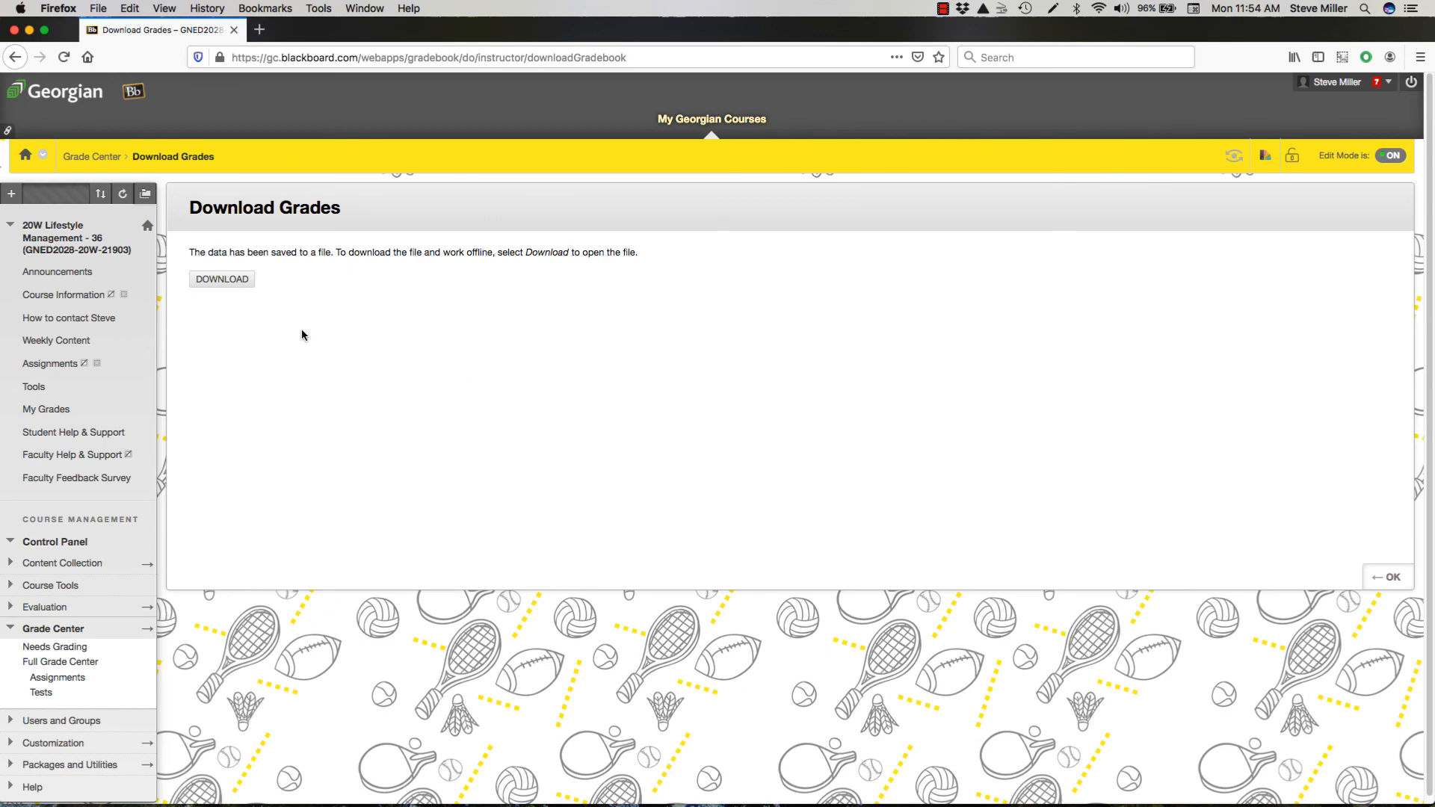
Step: Download the generated grades file, choosing to open it with Numbers, and return to the Grade Center
click(222, 281)
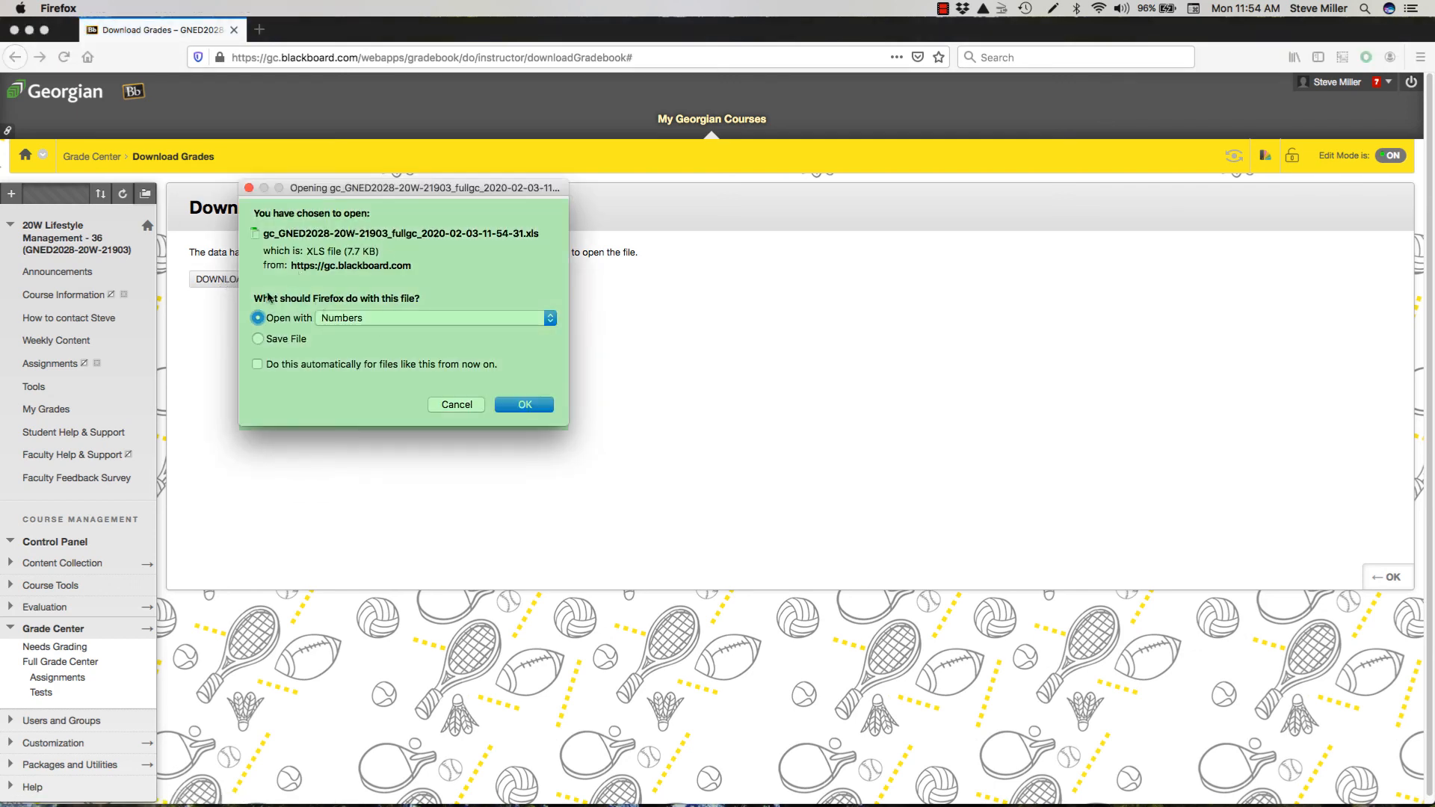
click(551, 321)
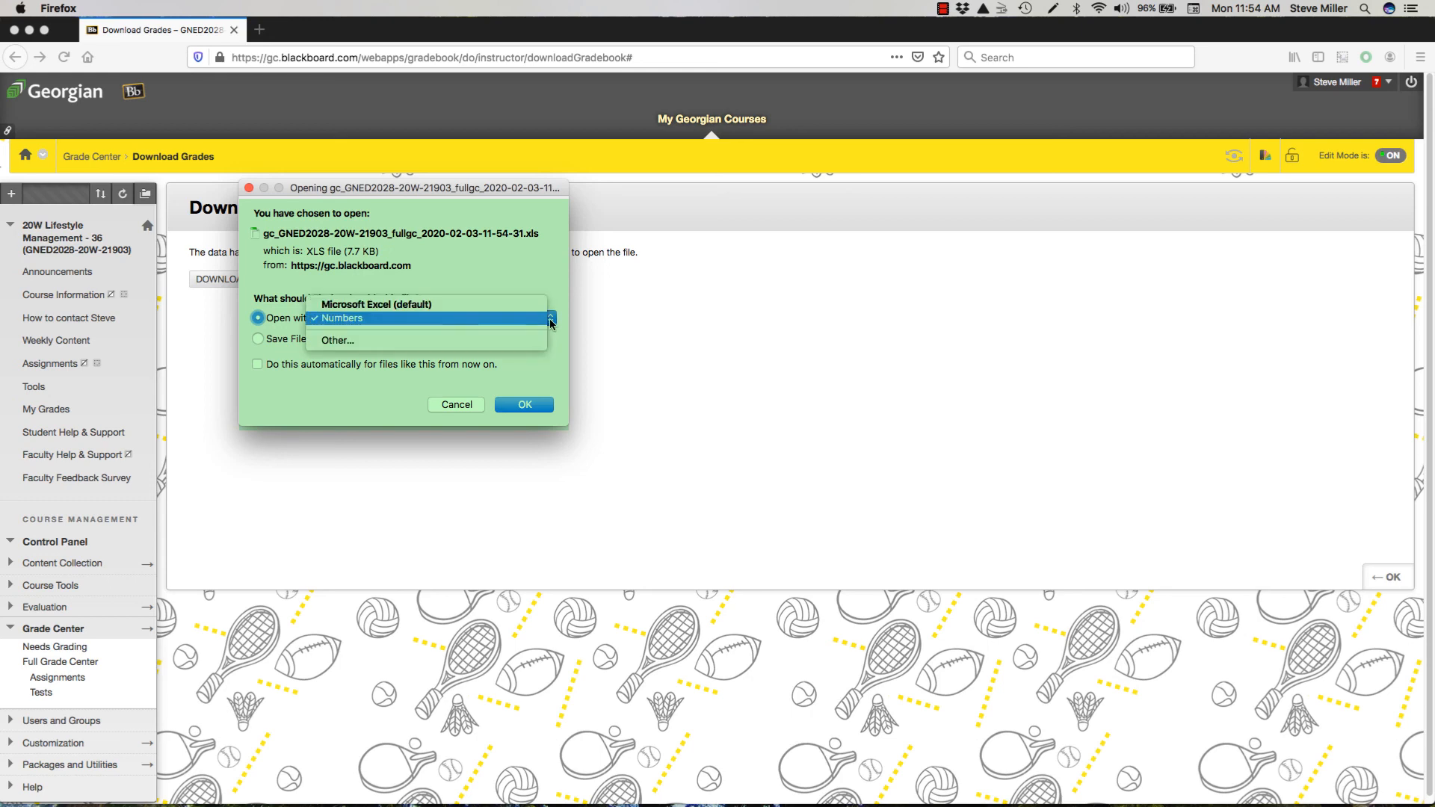
click(456, 319)
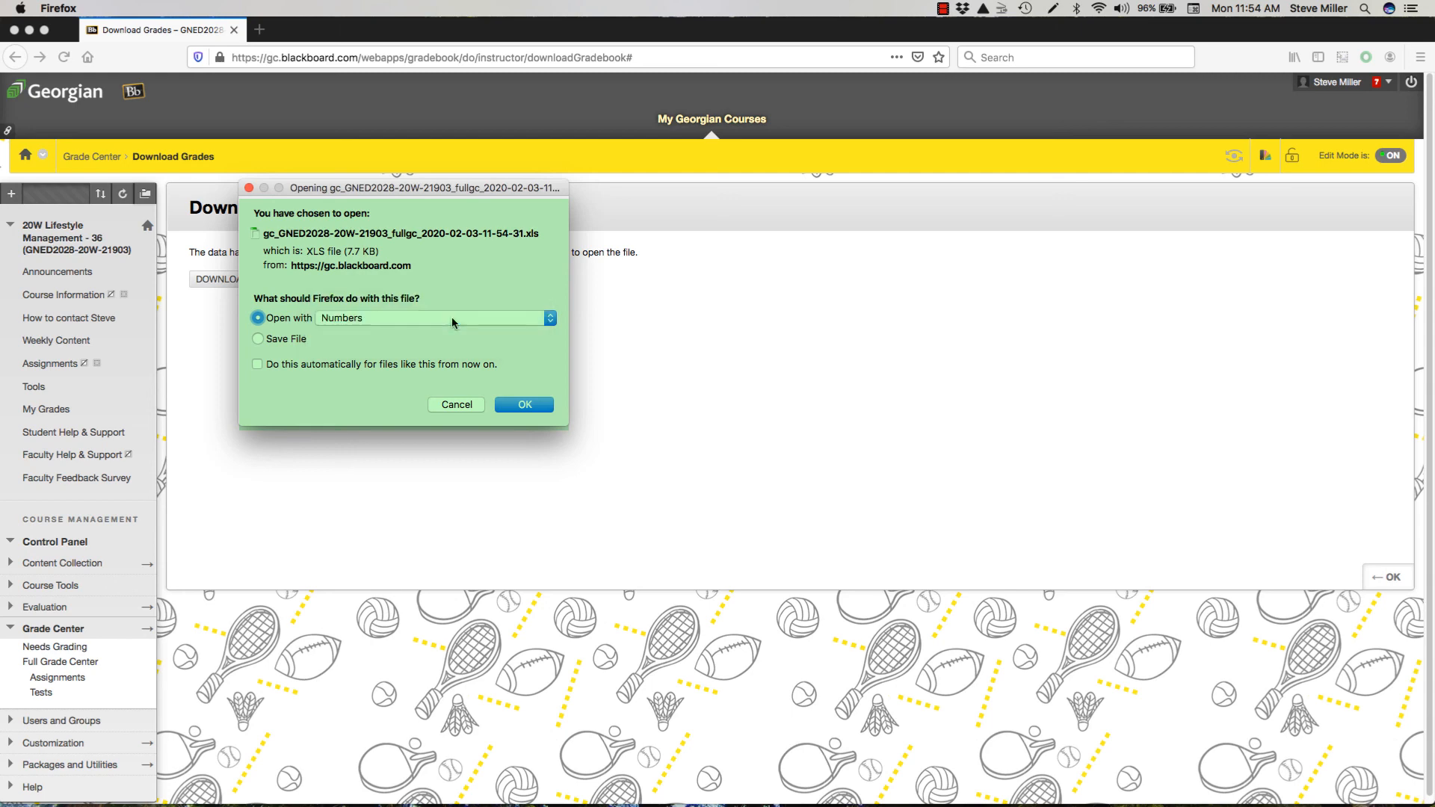
click(526, 406)
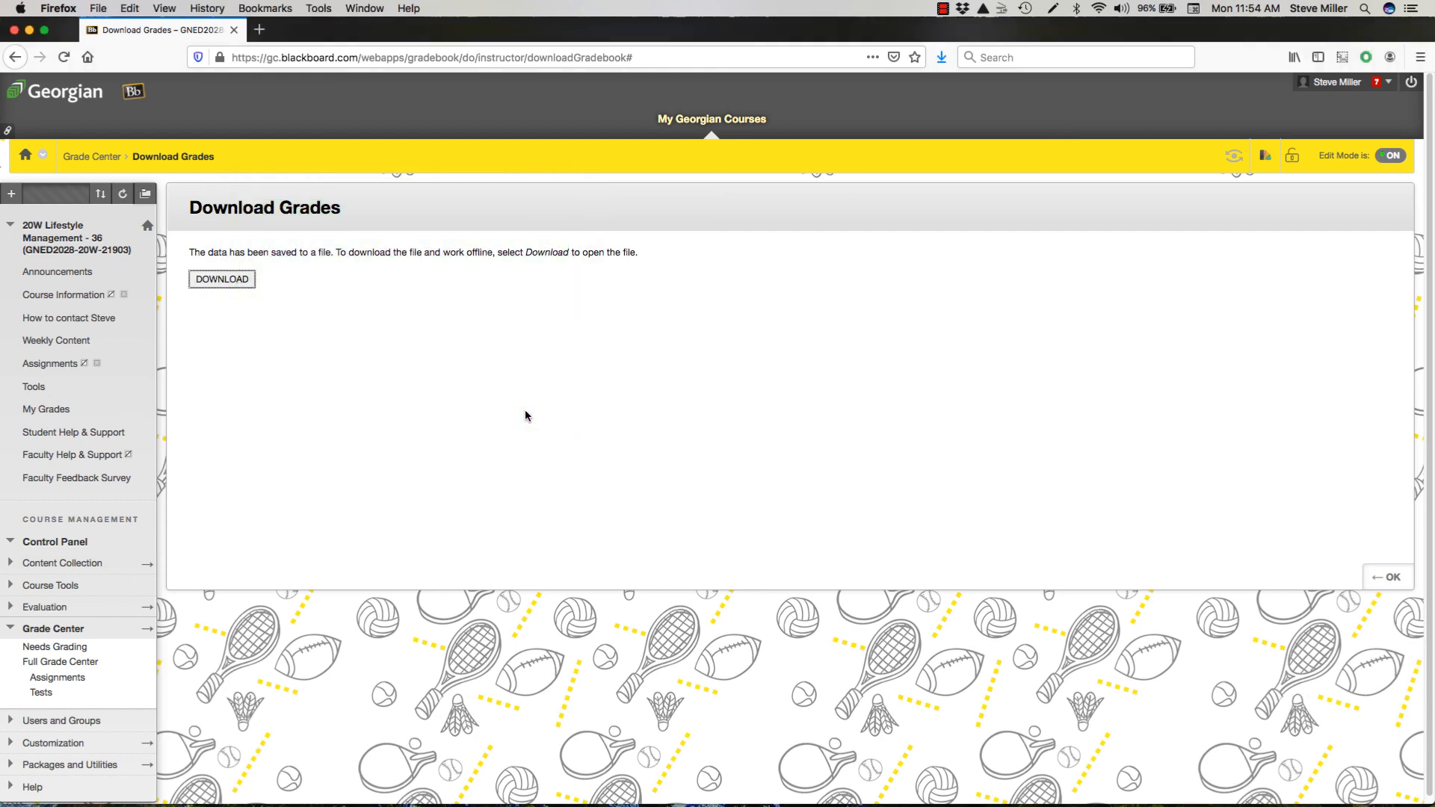
click(235, 283)
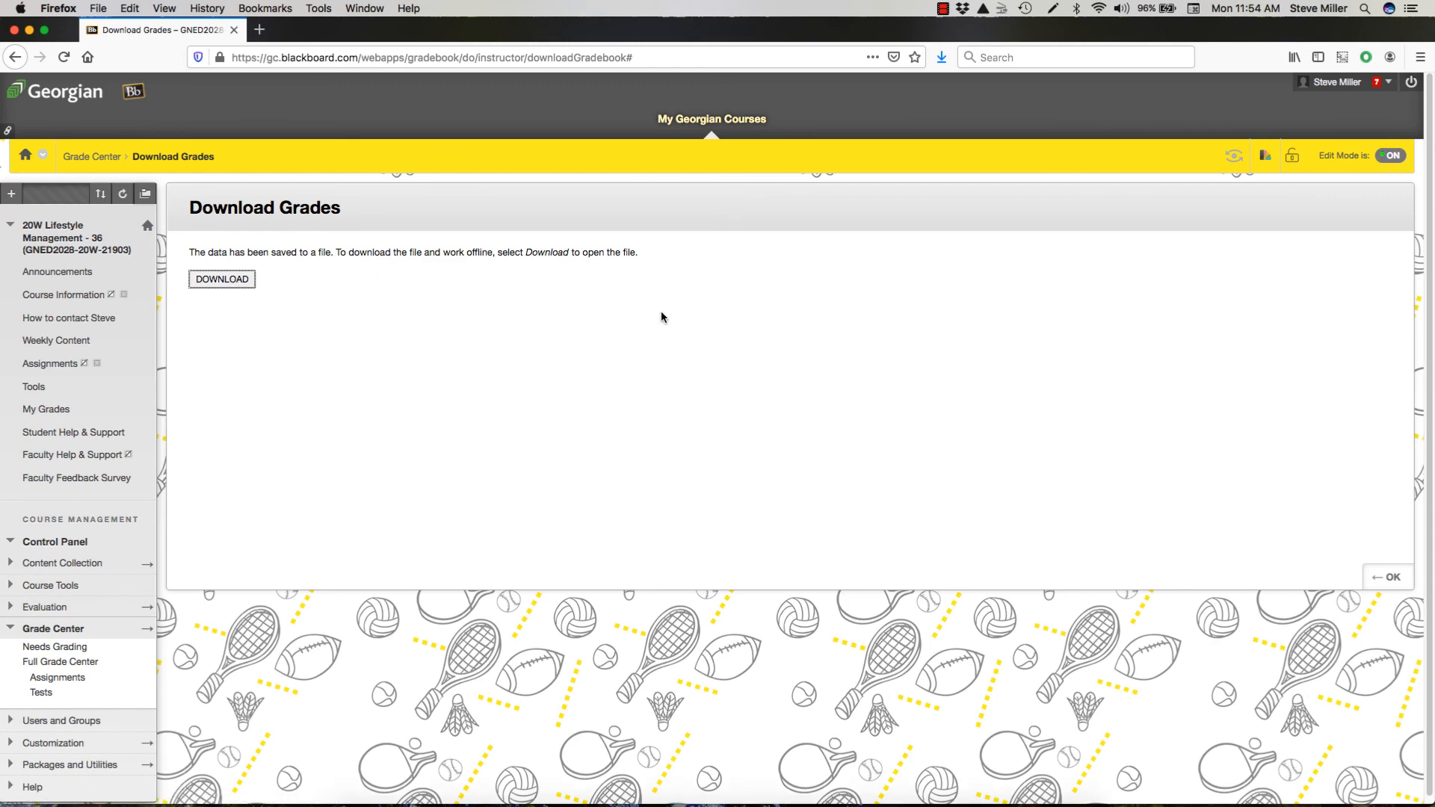
click(1382, 578)
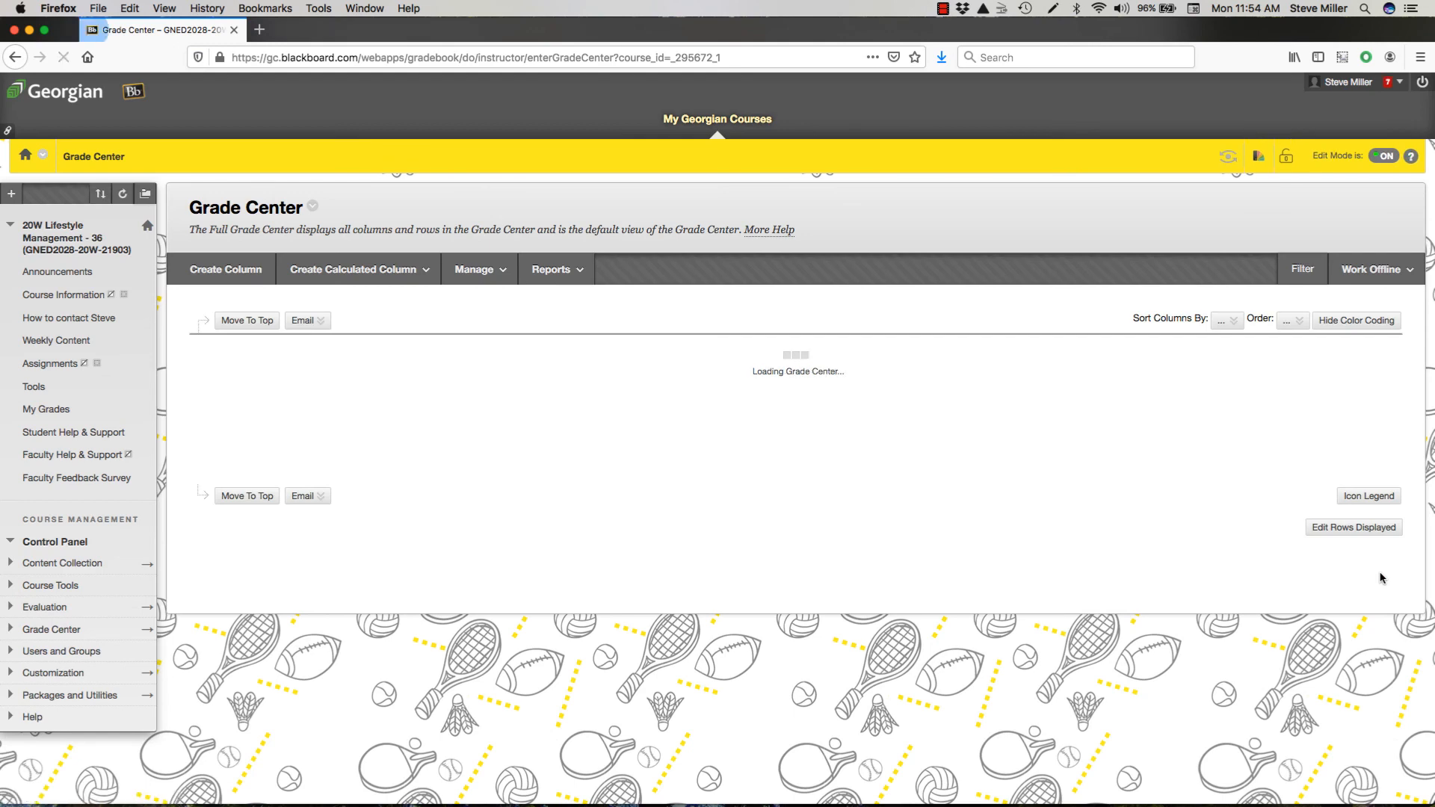